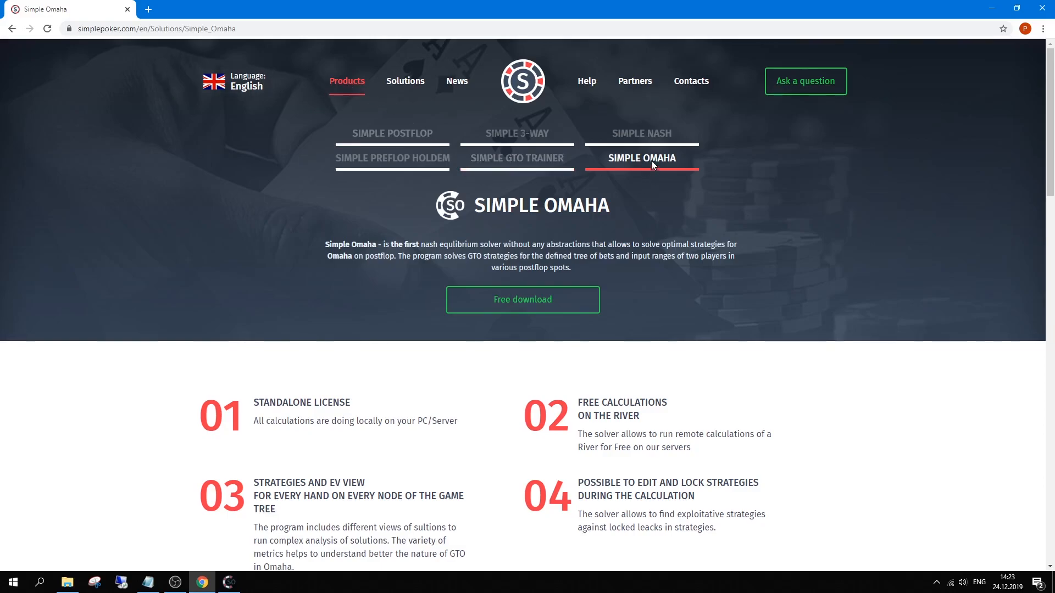
Examine the Simple Omaha product description and its five listed features on the website
scroll(626, 232, "down", 1)
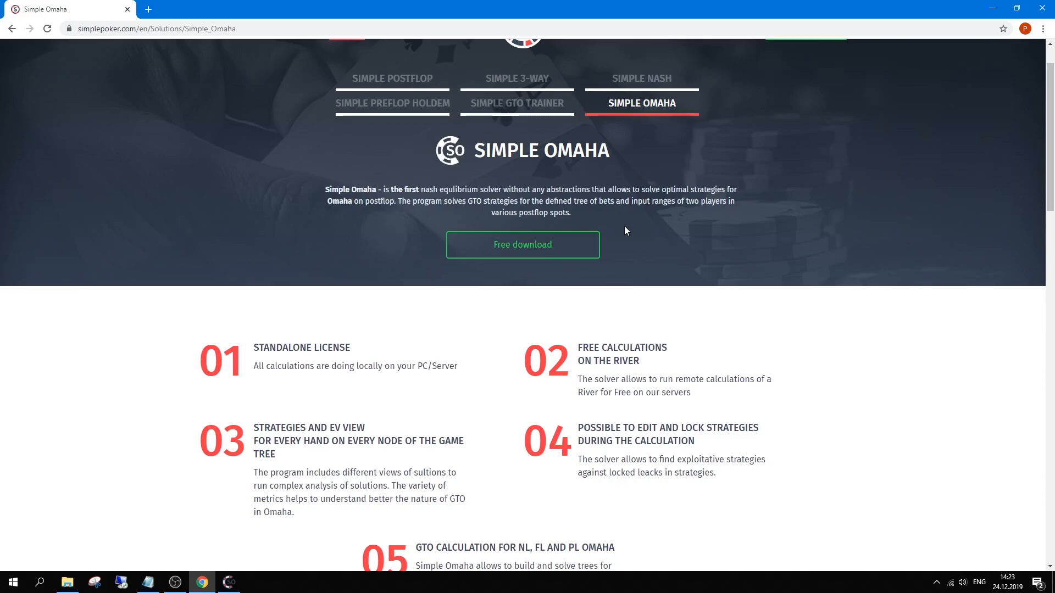
scroll(624, 225, "up", 1)
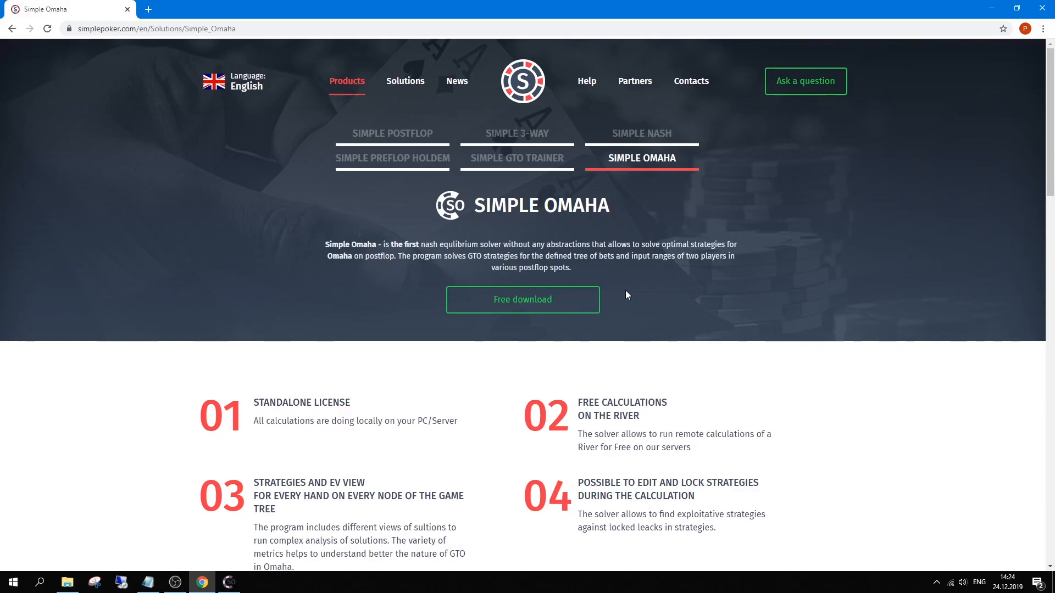
scroll(625, 292, "down", 1)
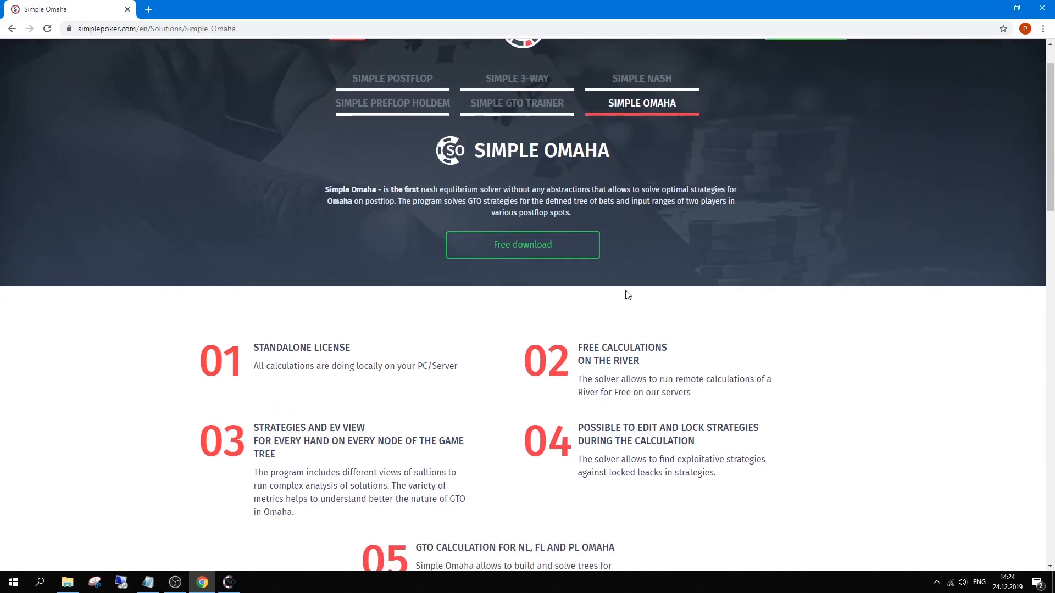
scroll(627, 295, "down", 1)
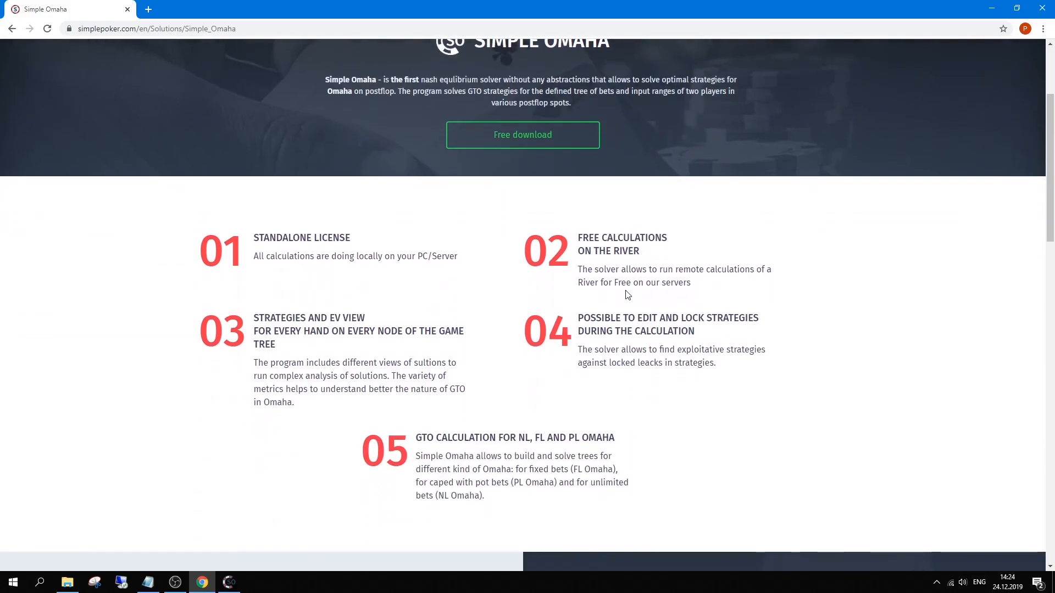
scroll(627, 295, "up", 2)
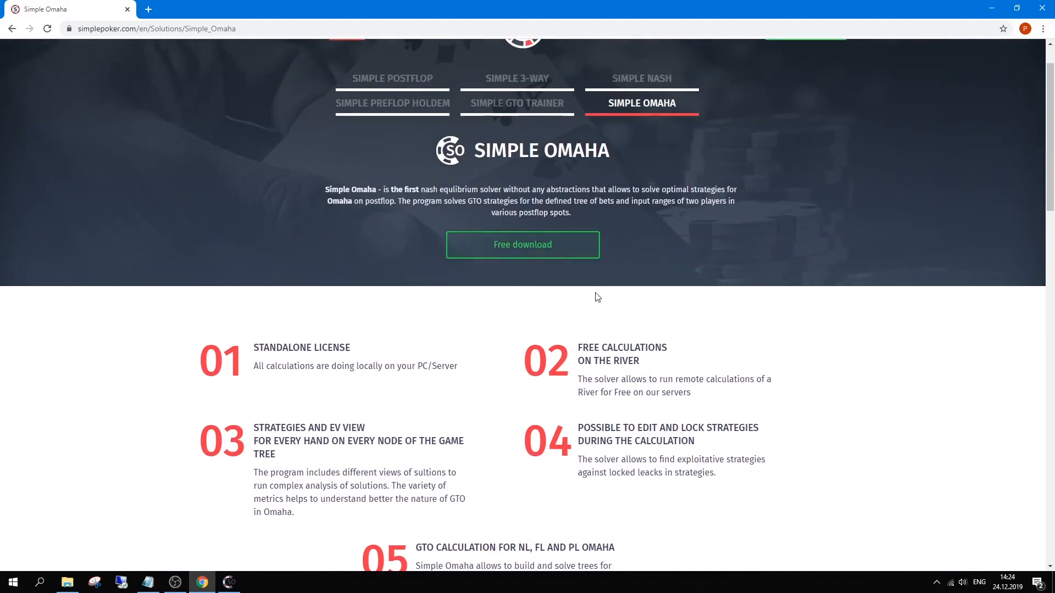
scroll(598, 297, "down", 1)
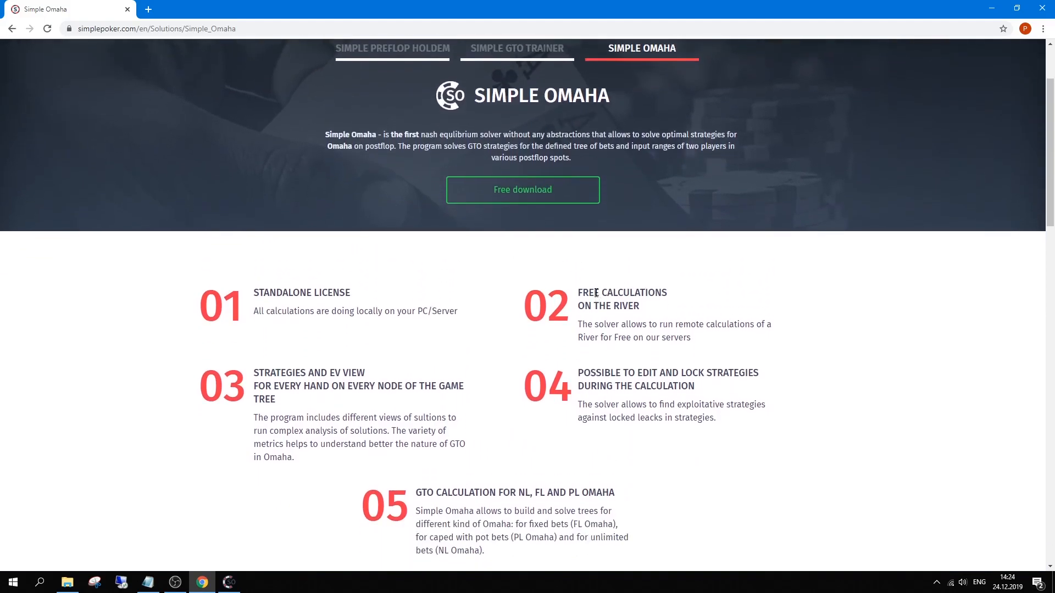
scroll(596, 295, "down", 5)
scroll(598, 297, "down", 2)
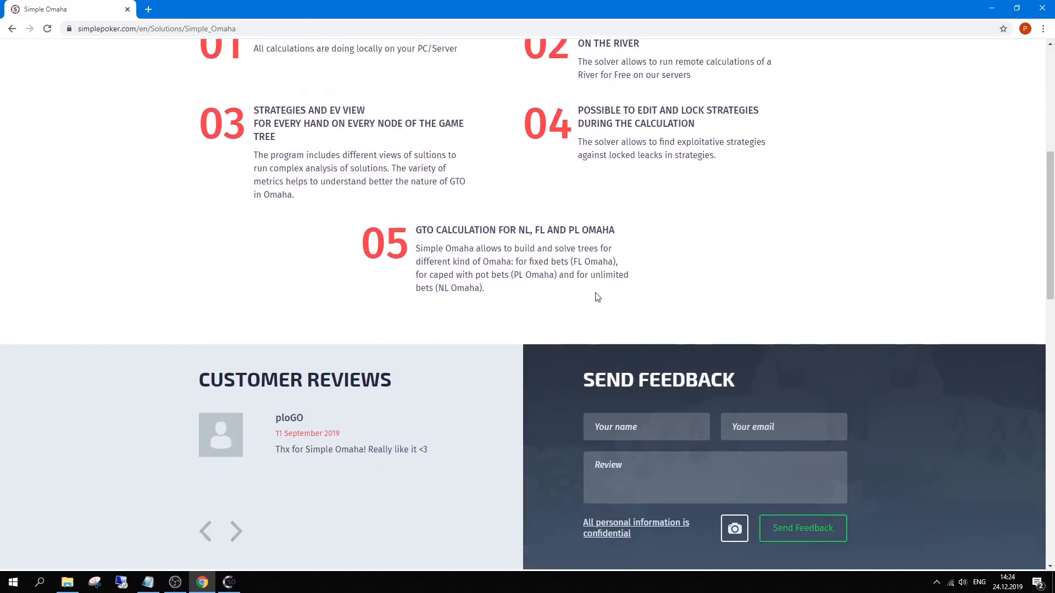
scroll(597, 297, "up", 6)
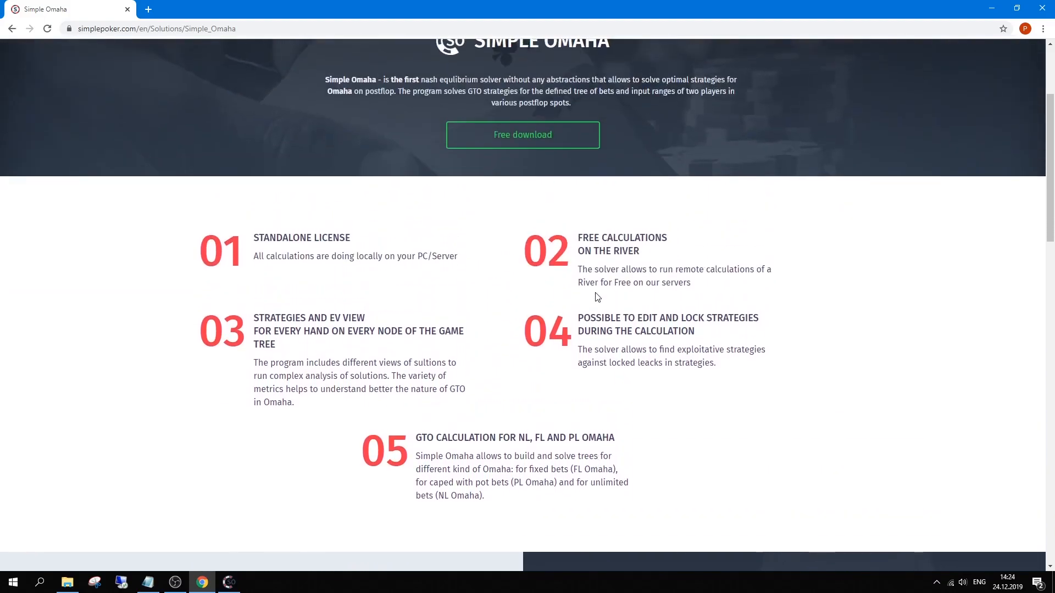
scroll(598, 298, "up", 2)
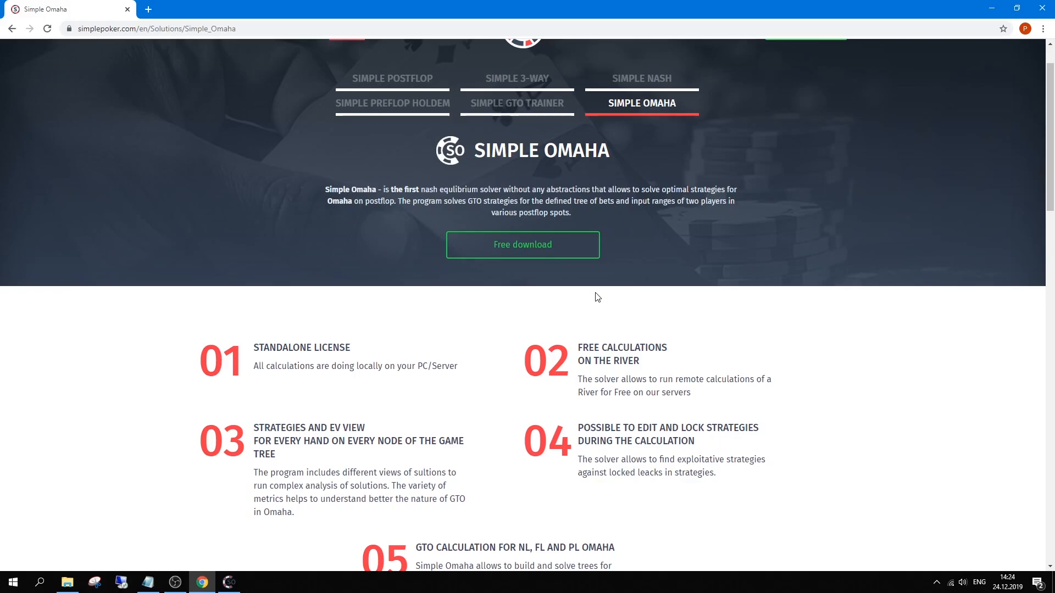
scroll(610, 345, "down", 2)
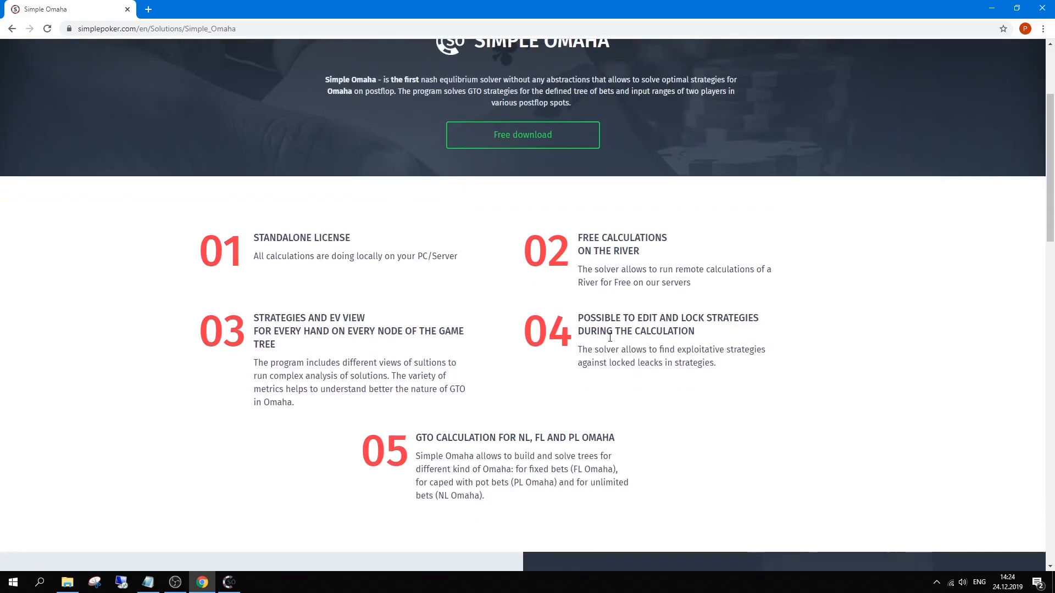
scroll(609, 338, "down", 1)
scroll(610, 338, "up", 1)
Review the Standalone version's price and license terms, the other payment methods and the system requirements
scroll(609, 337, "down", 7)
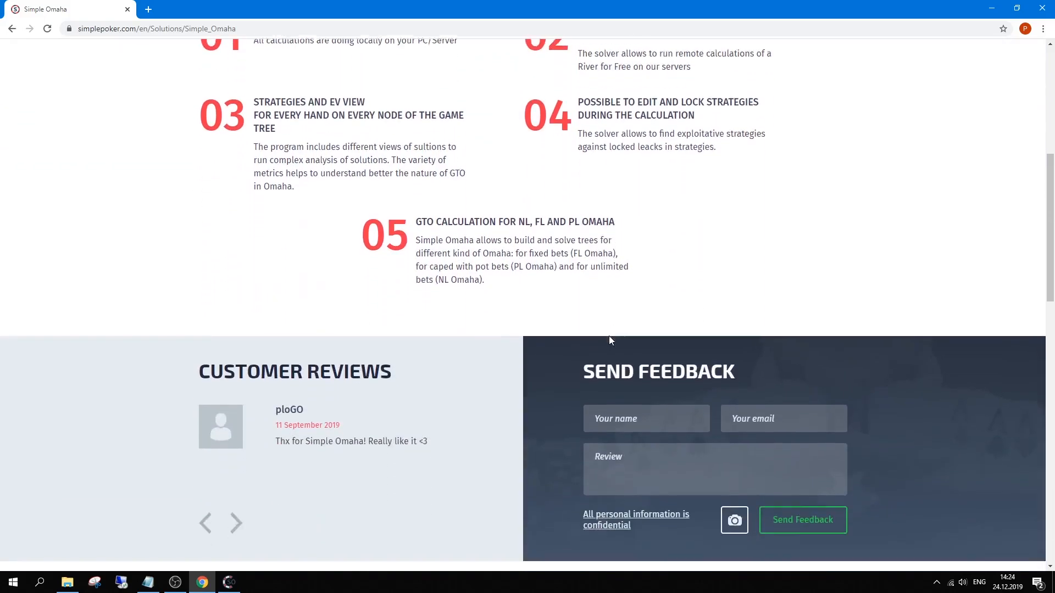
scroll(610, 340, "down", 3)
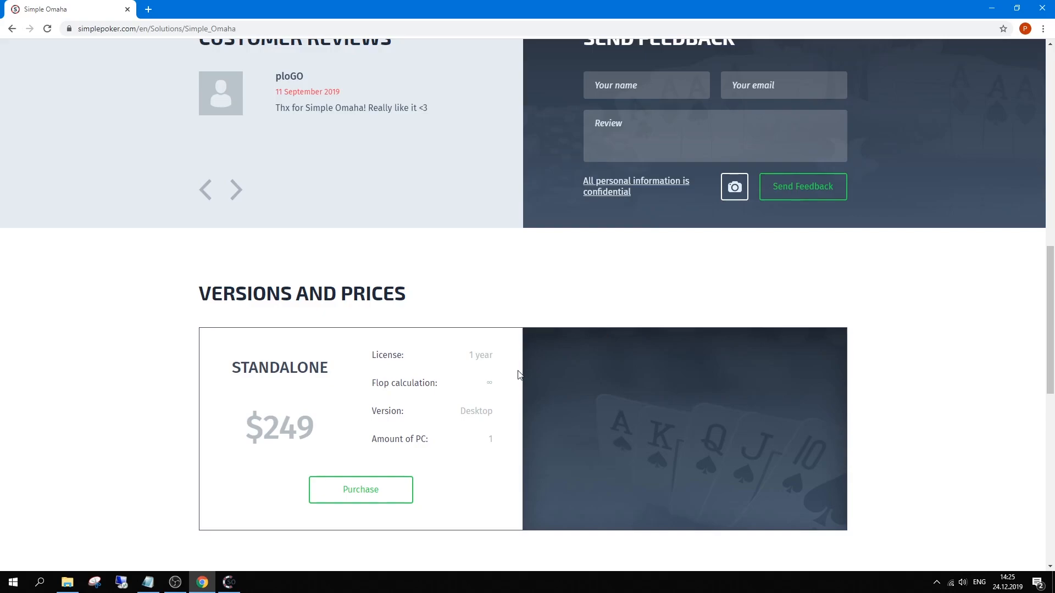
scroll(519, 374, "down", 6)
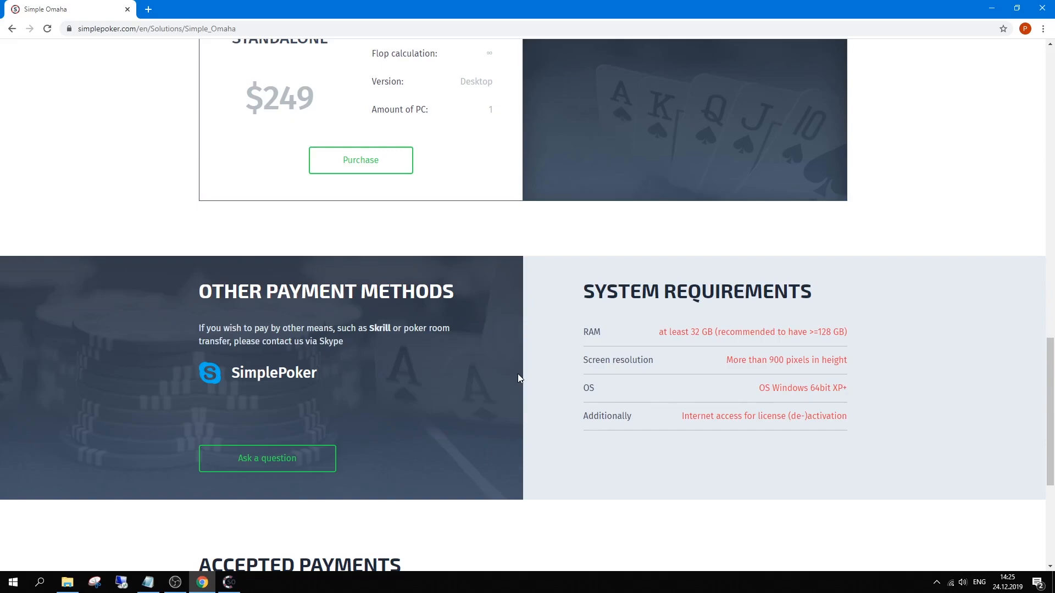
scroll(518, 377, "up", 11)
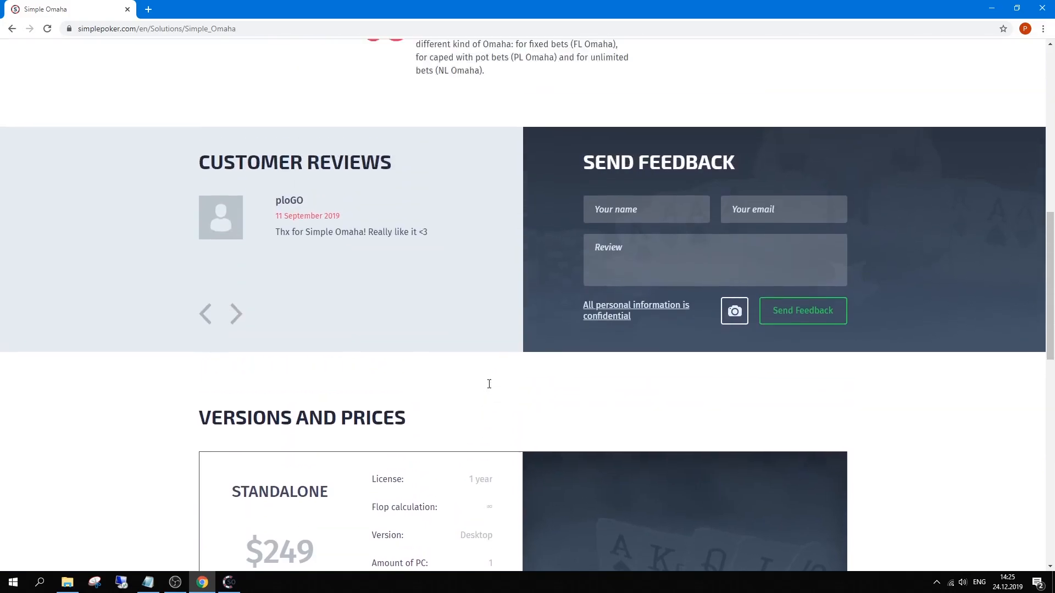
scroll(485, 391, "up", 7)
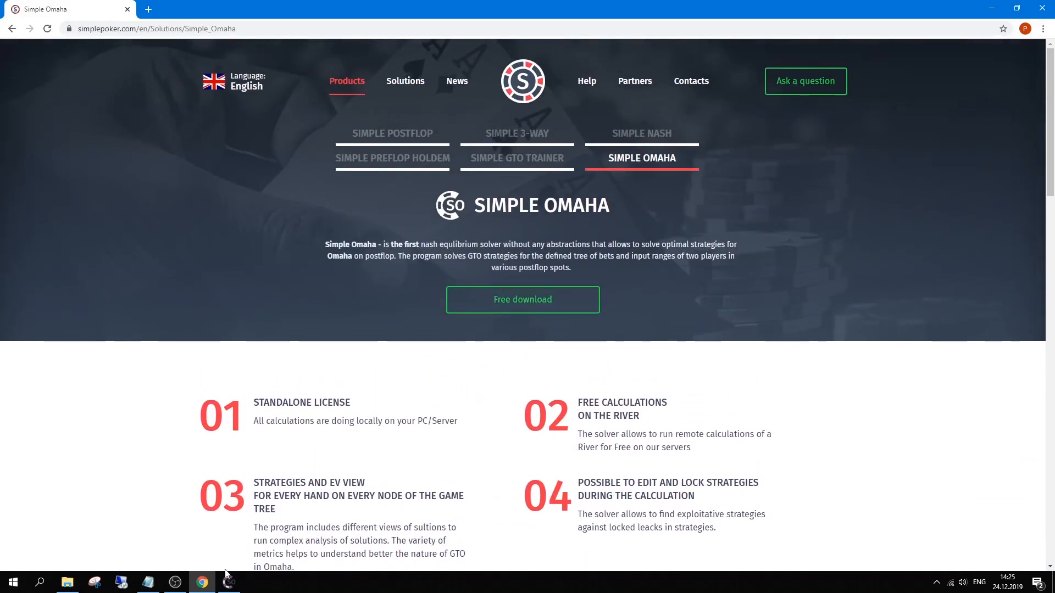
Switch to the Simple Omaha program and dismiss the cloud login dialog without signing in
left_click(229, 584)
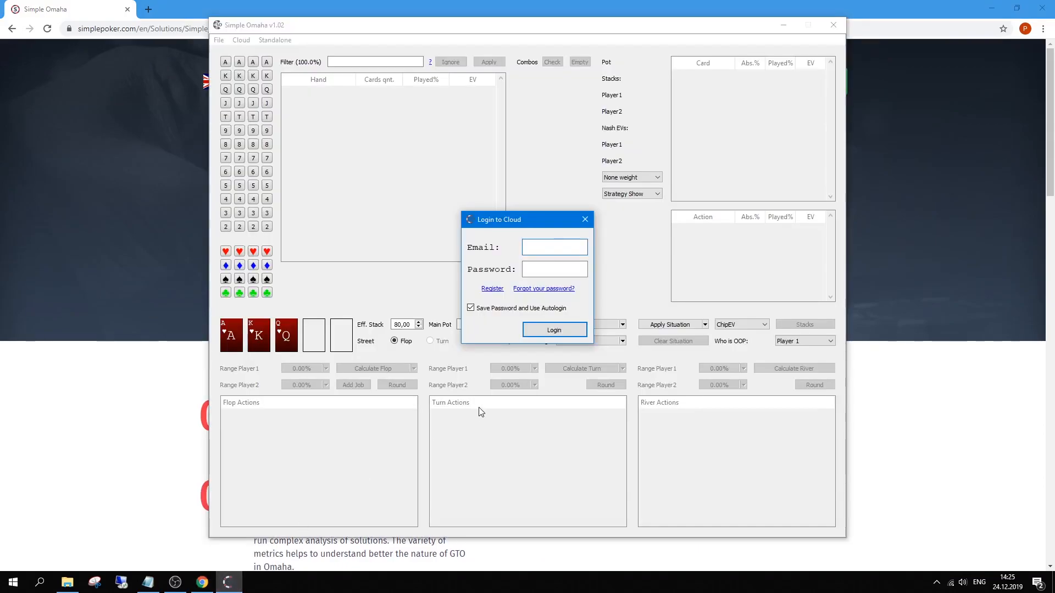
left_click(586, 220)
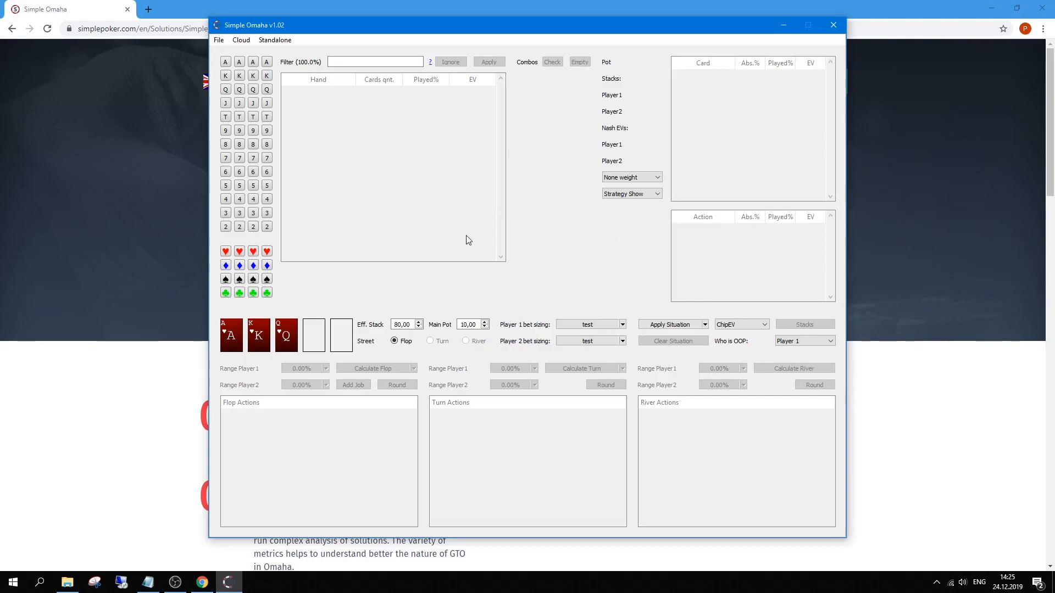
left_click(221, 42)
left_click(241, 42)
left_click(270, 42)
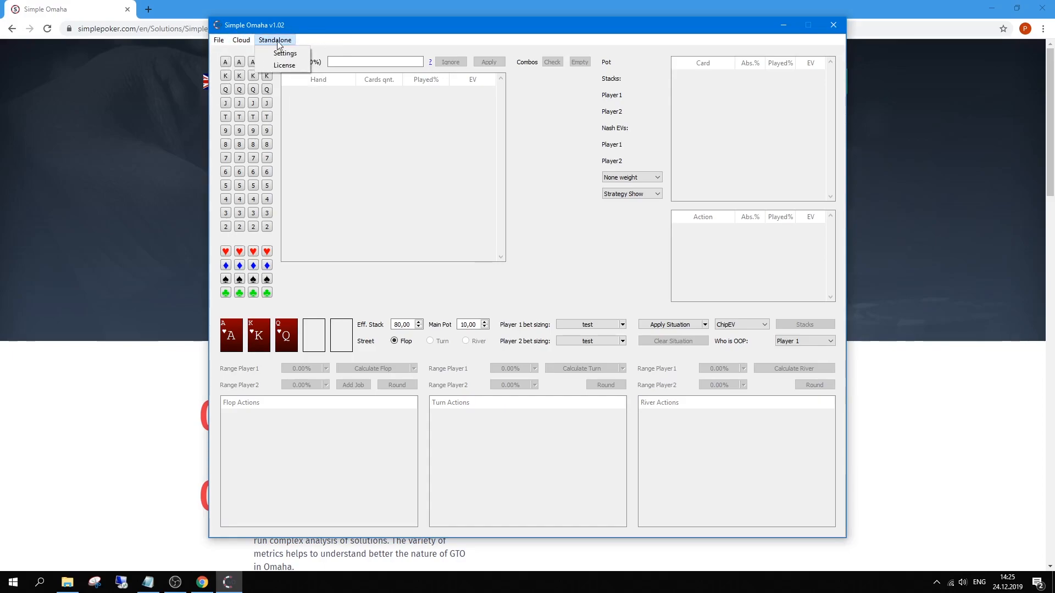
left_click(299, 91)
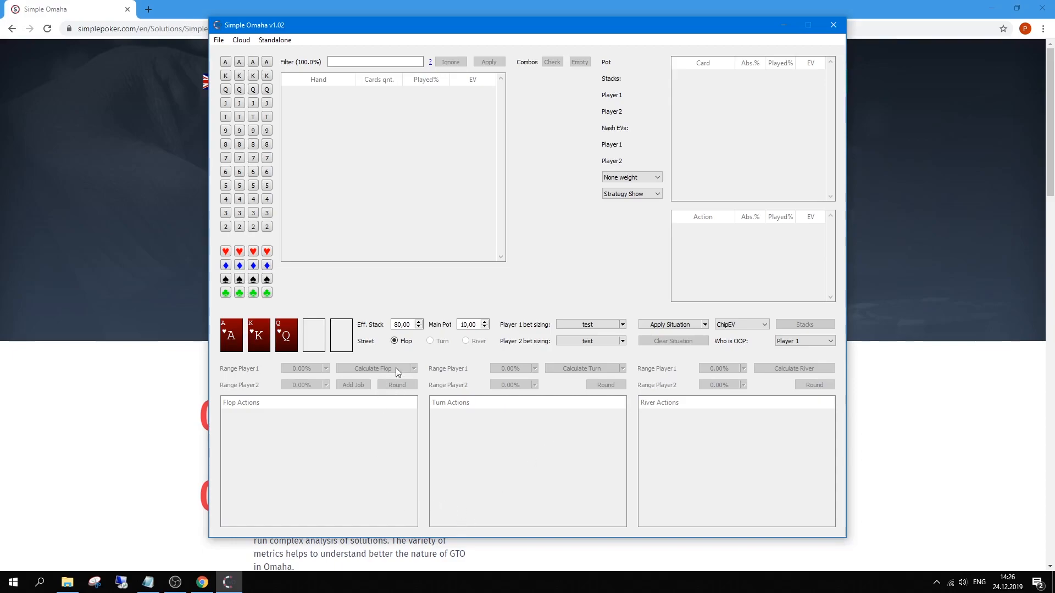
left_click(225, 43)
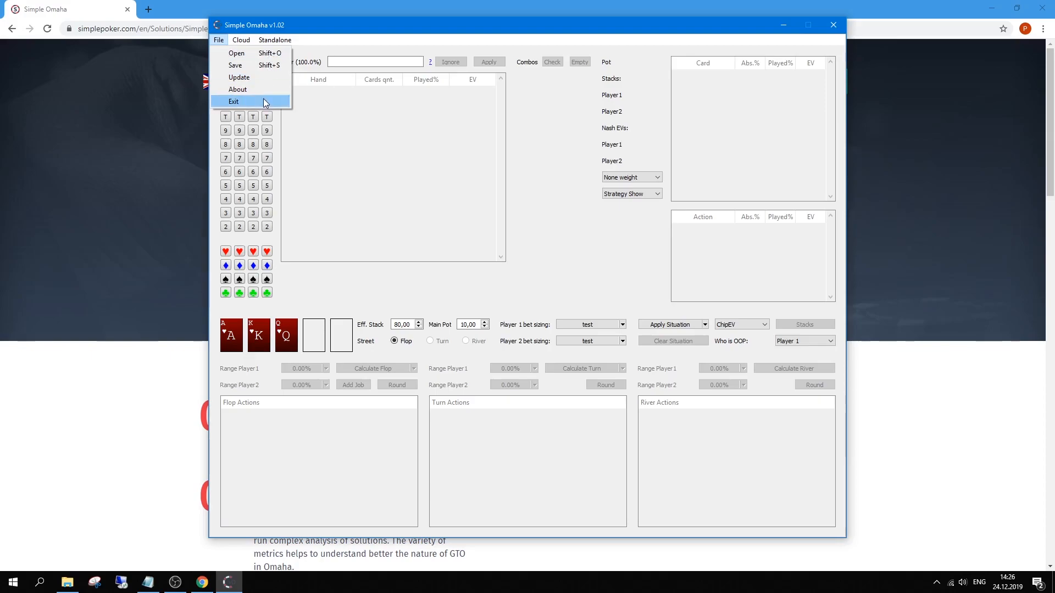
left_click(332, 99)
Open the cloud account registration page from Simple Omaha, view the sign-up form and return to the program
left_click(238, 41)
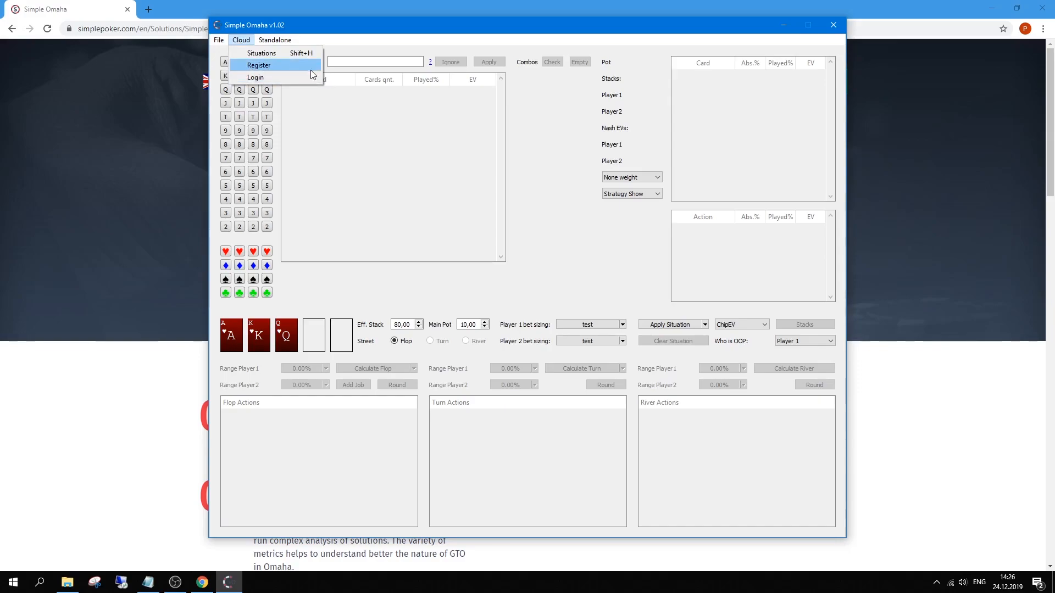
left_click(273, 67)
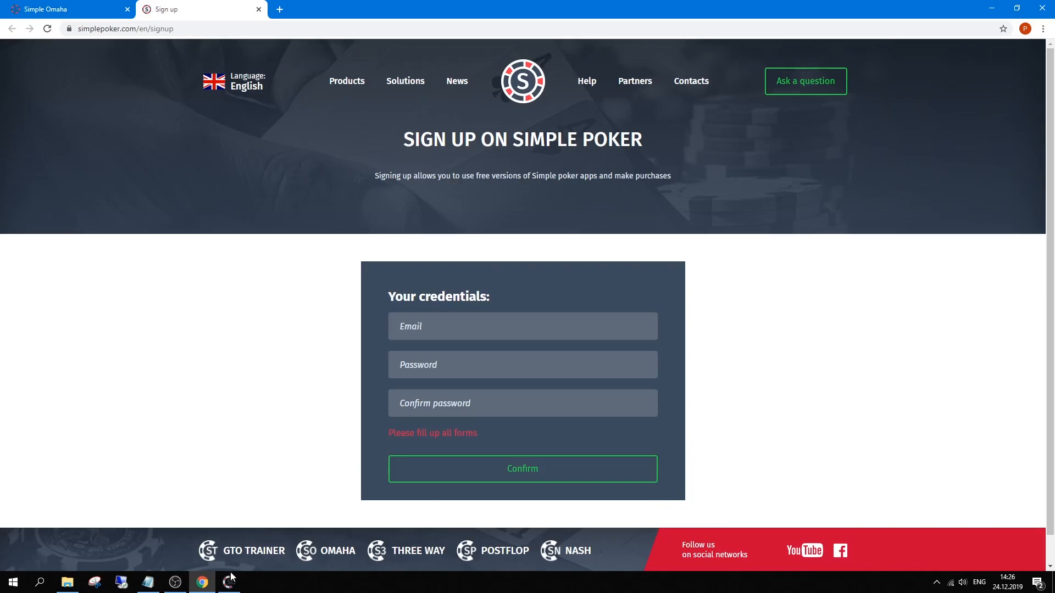
mouse_move(233, 586)
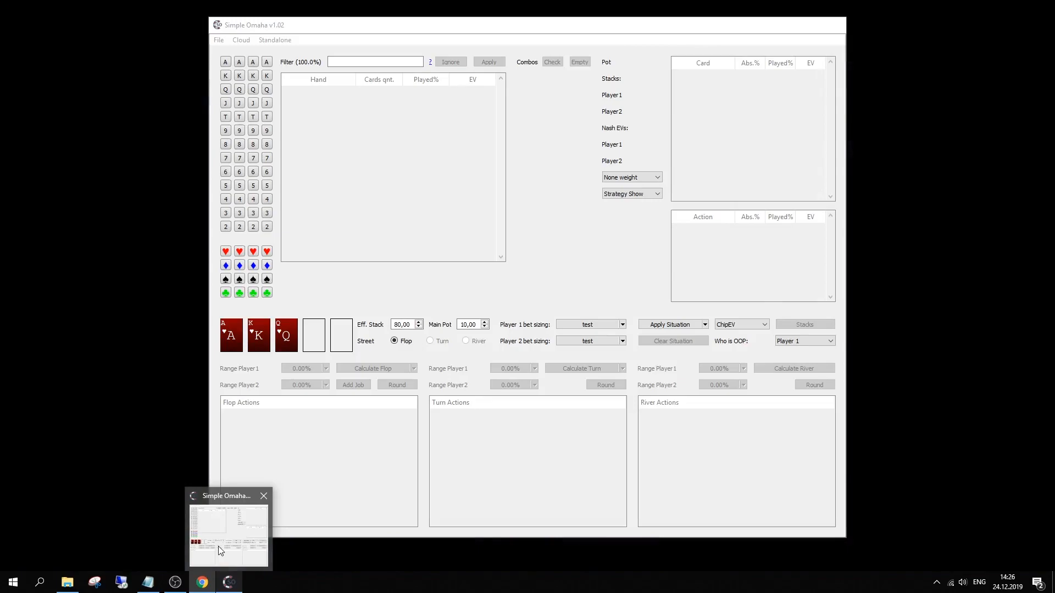
left_click(219, 544)
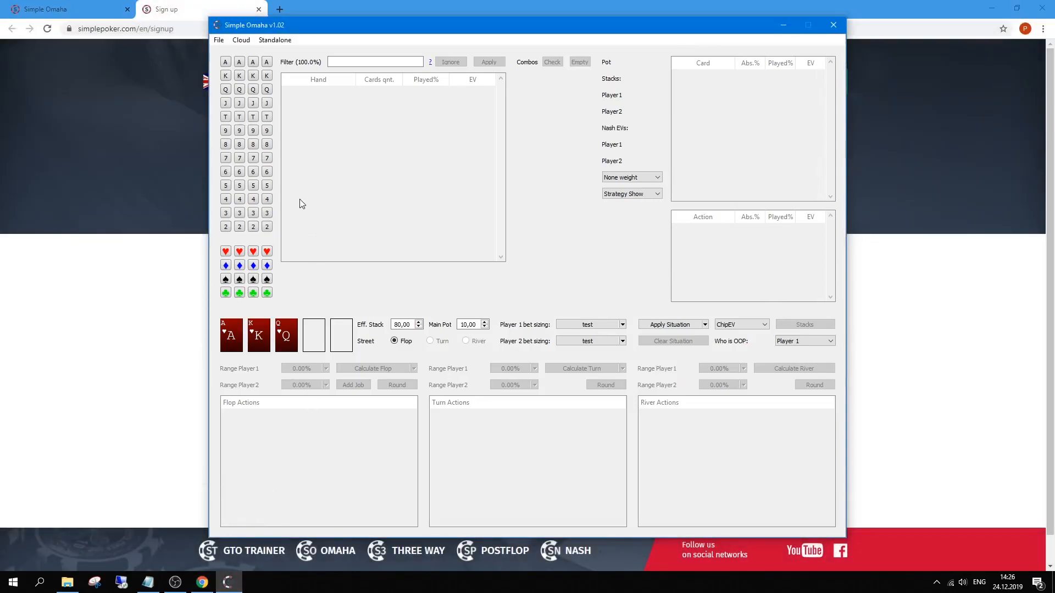
Open the cloud situations list, go through the free precalculated flops and close the list
left_click(242, 44)
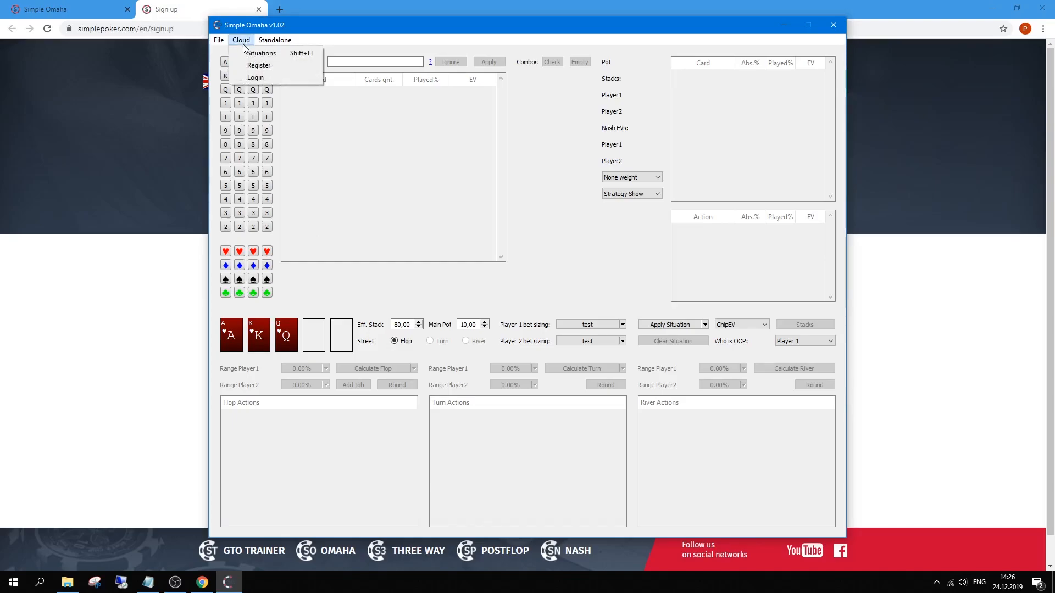
left_click(247, 53)
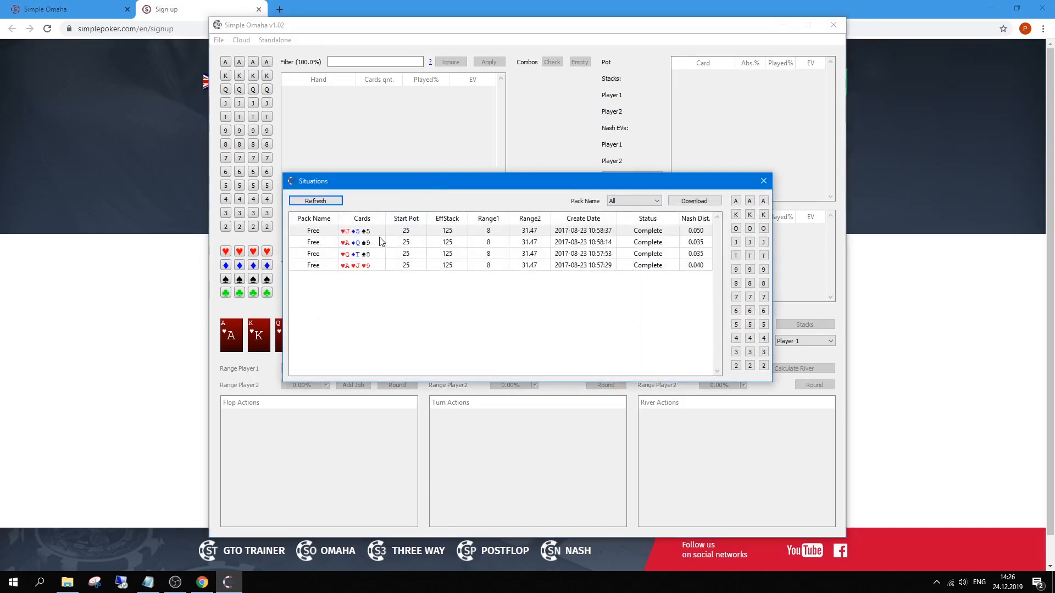
left_click(361, 237)
key("Down")
key("Down")
key("Down")
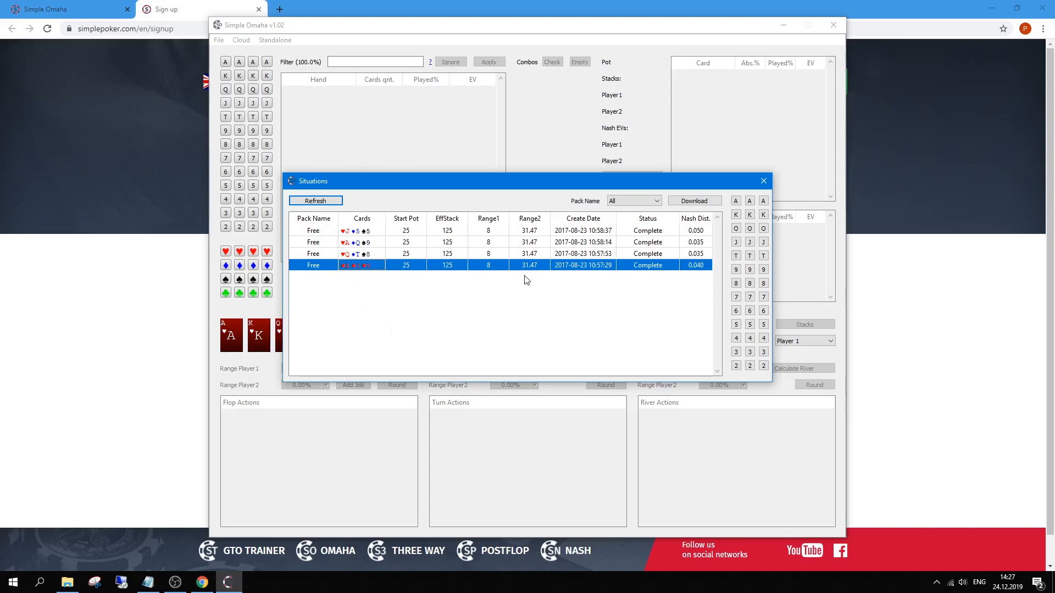
left_click(763, 181)
Open the License Manager for the standalone version and copy the license key from the Notepad document
left_click(284, 43)
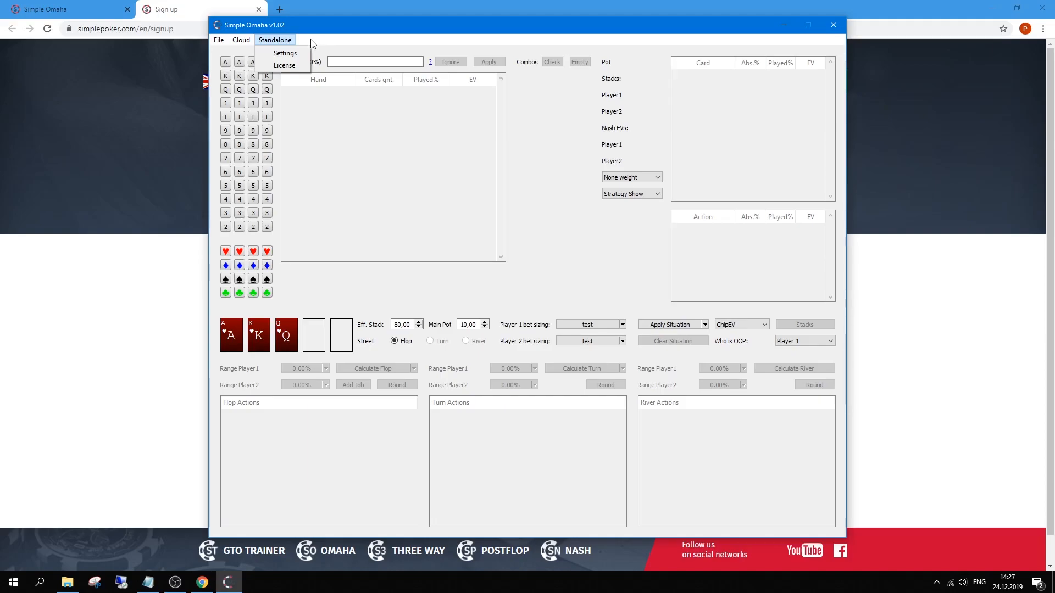
left_click(291, 67)
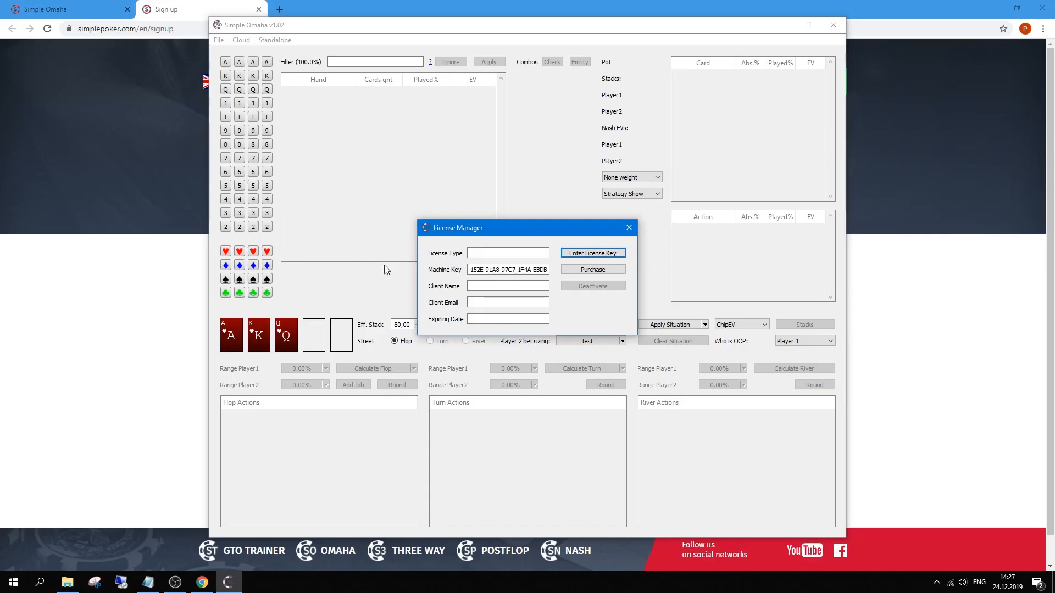
left_click(149, 584)
left_click_drag(213, 207, 24, 177)
left_click_drag(179, 214, 22, 178)
key("ctrl+c")
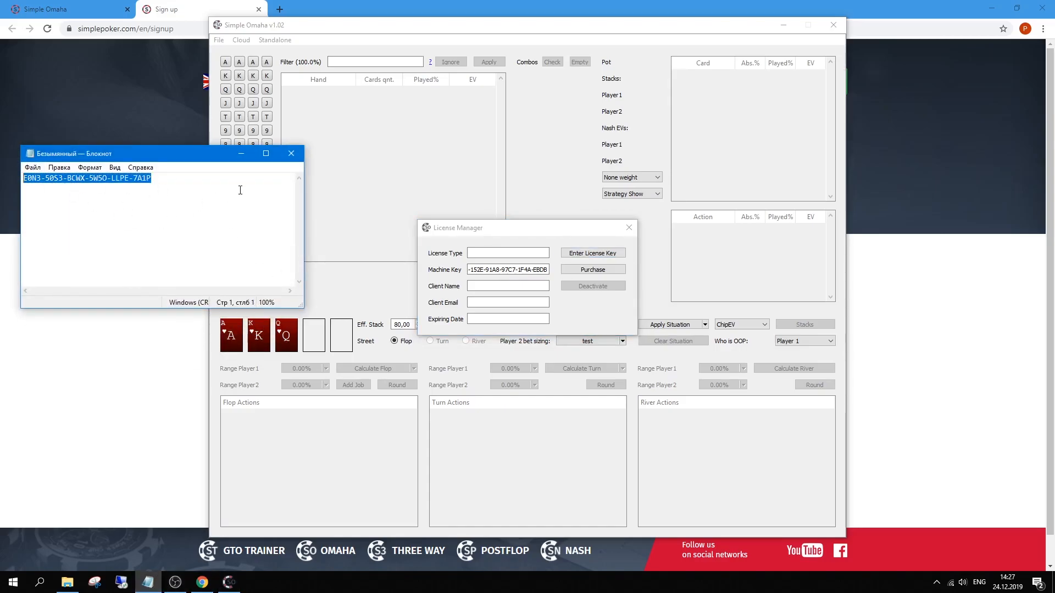
Paste the license key into the License Manager's key entry, activate the standalone engine and acknowledge the registration
left_click(291, 153)
left_click(590, 297)
left_click(599, 255)
key("ctrl+v")
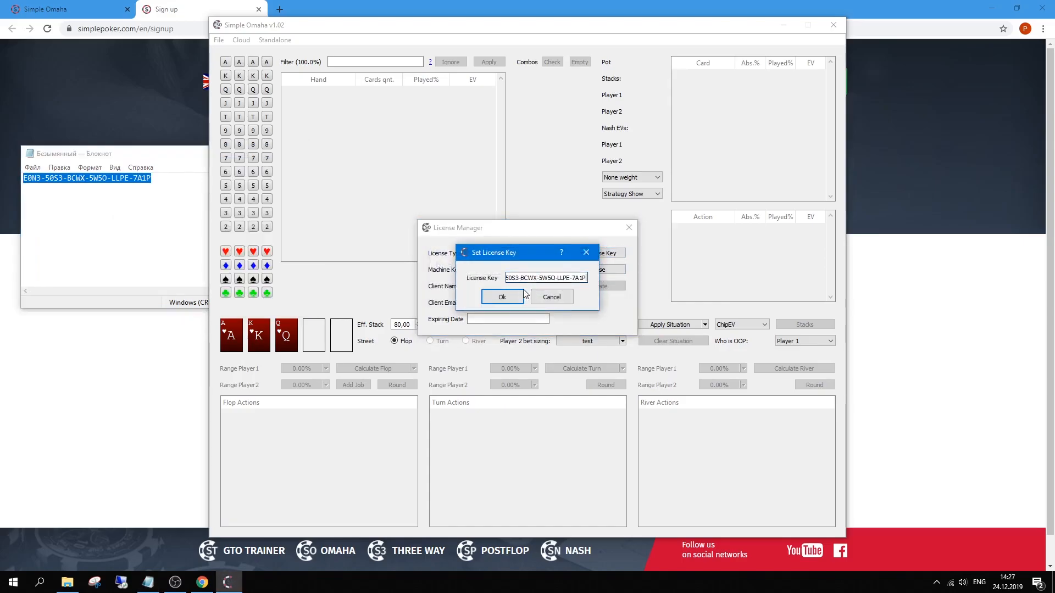
left_click(517, 297)
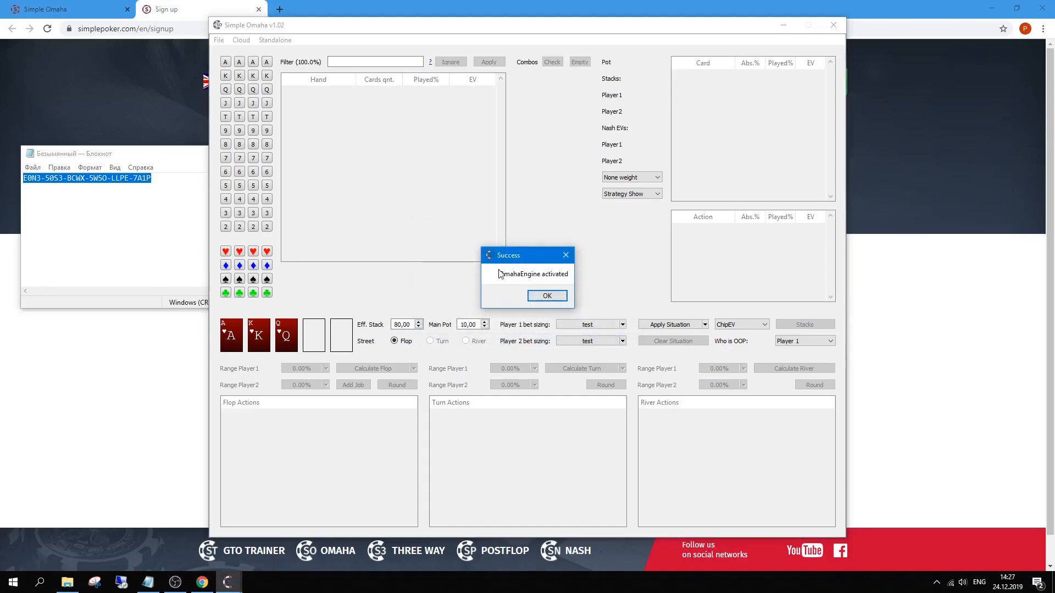
left_click(552, 296)
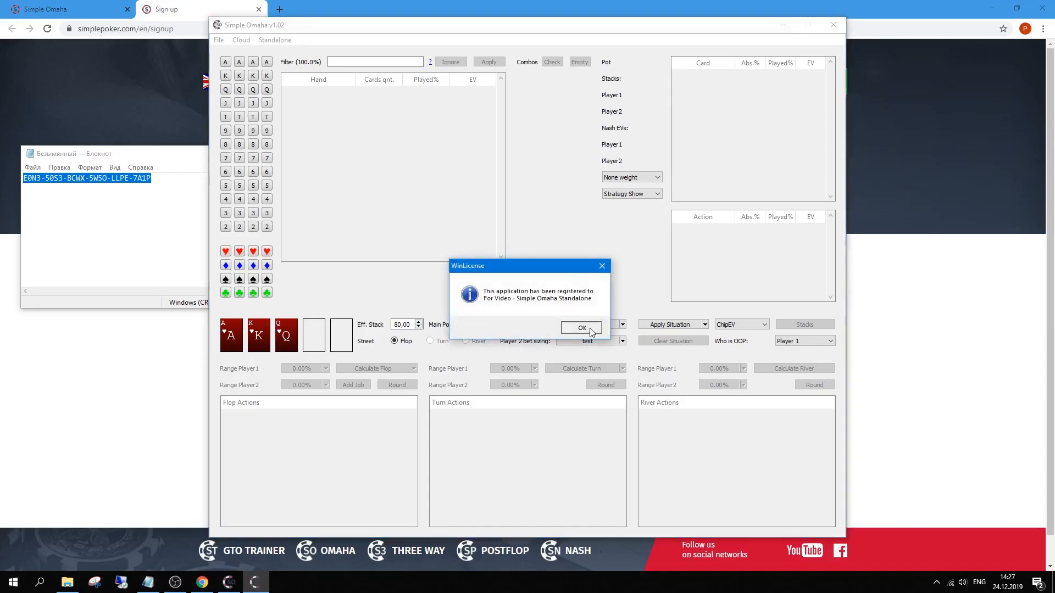
left_click(581, 328)
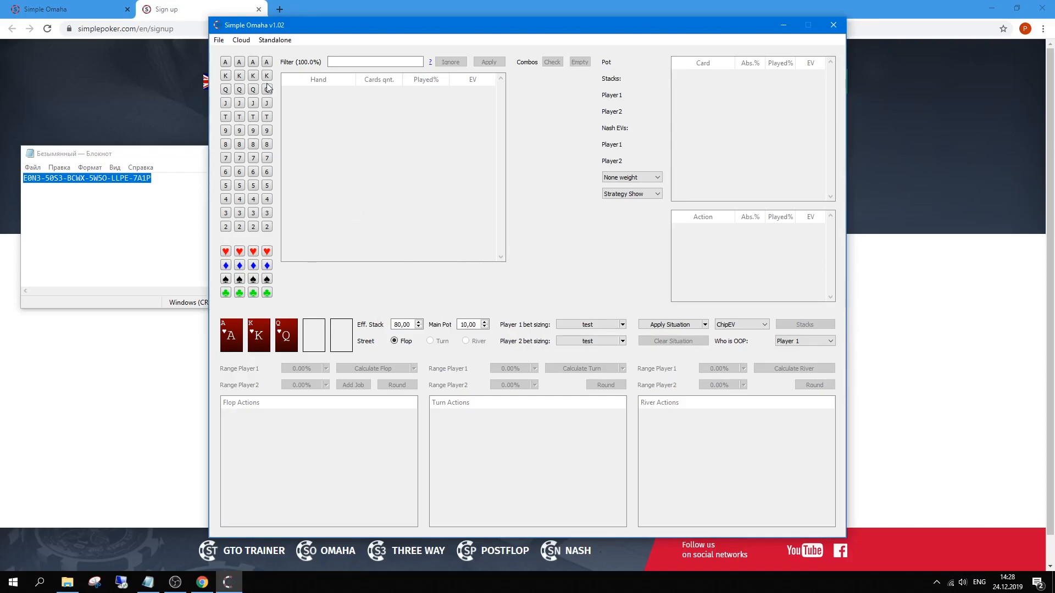
Open the standalone calculation settings and go through the flop algorithm and flop compression options
left_click(273, 43)
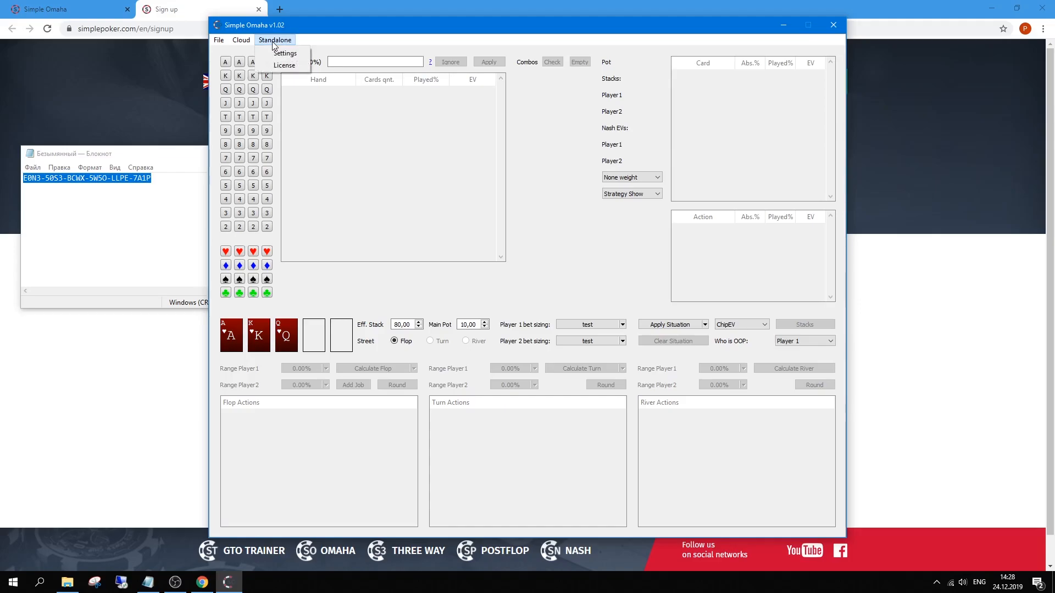
left_click(296, 54)
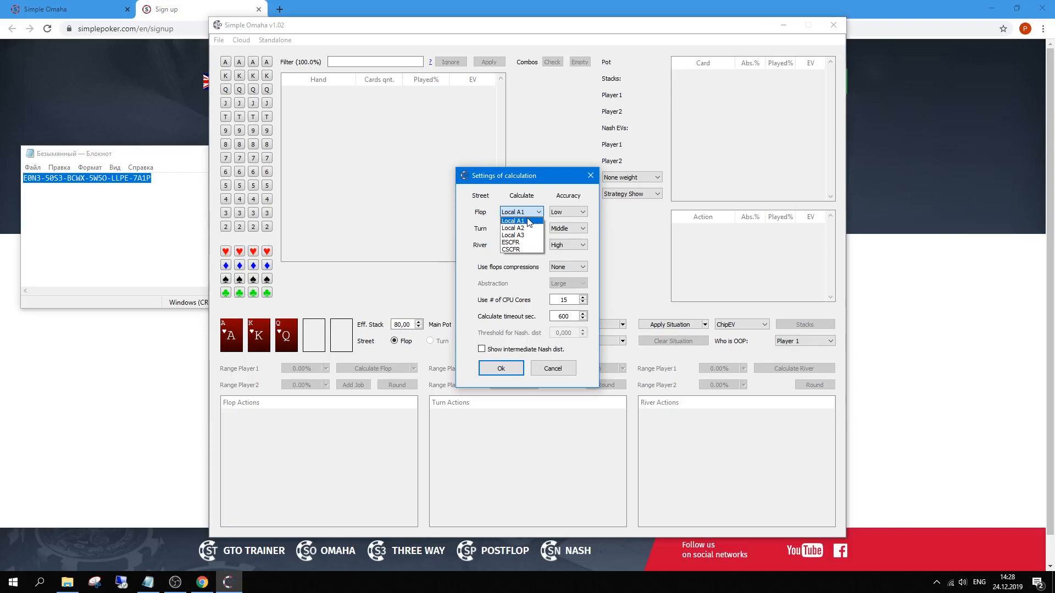
left_click(527, 221)
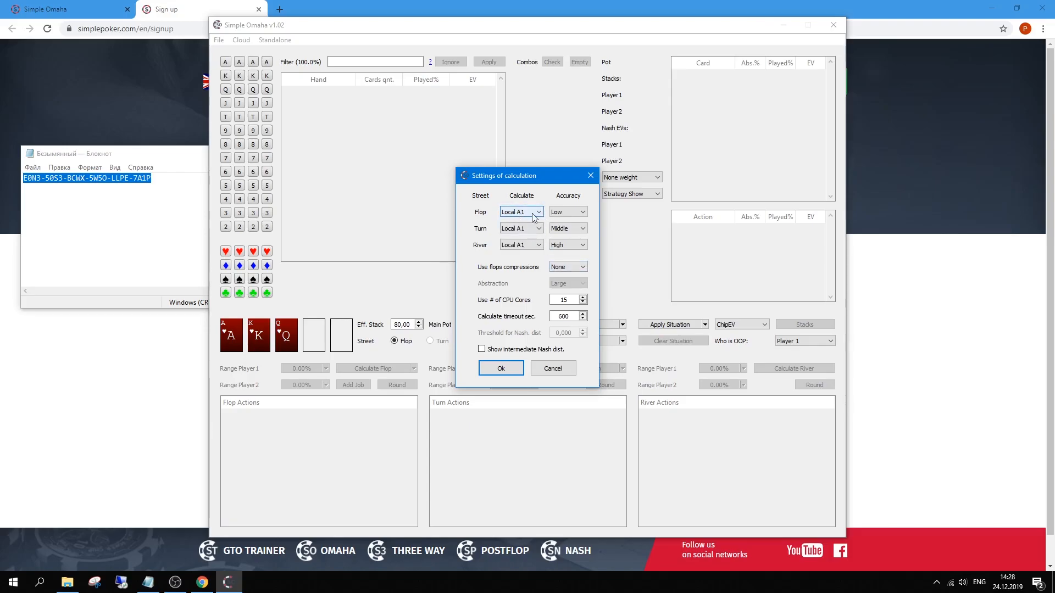
left_click(572, 267)
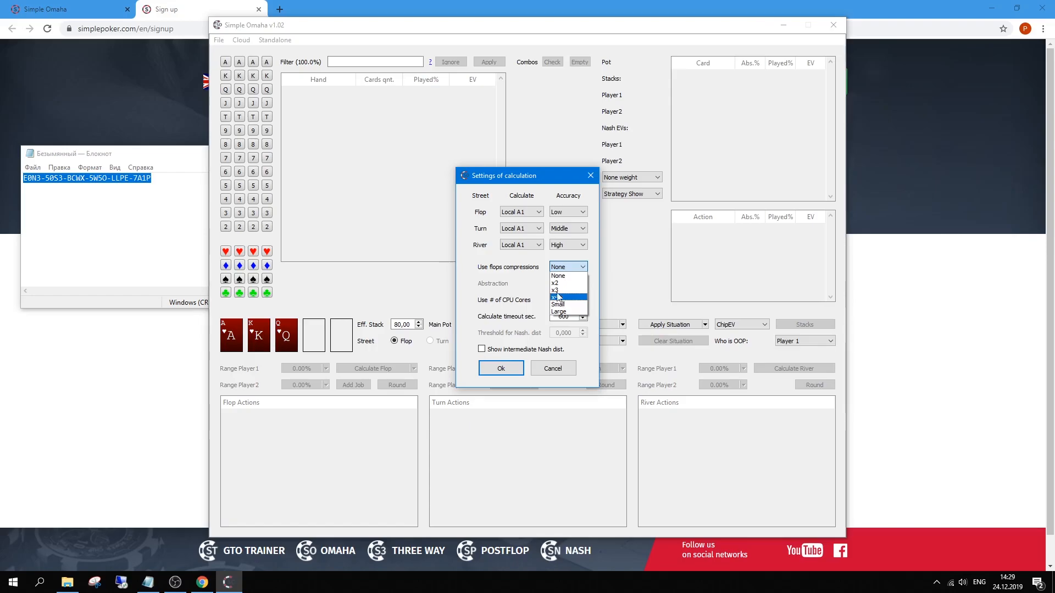
left_click(530, 213)
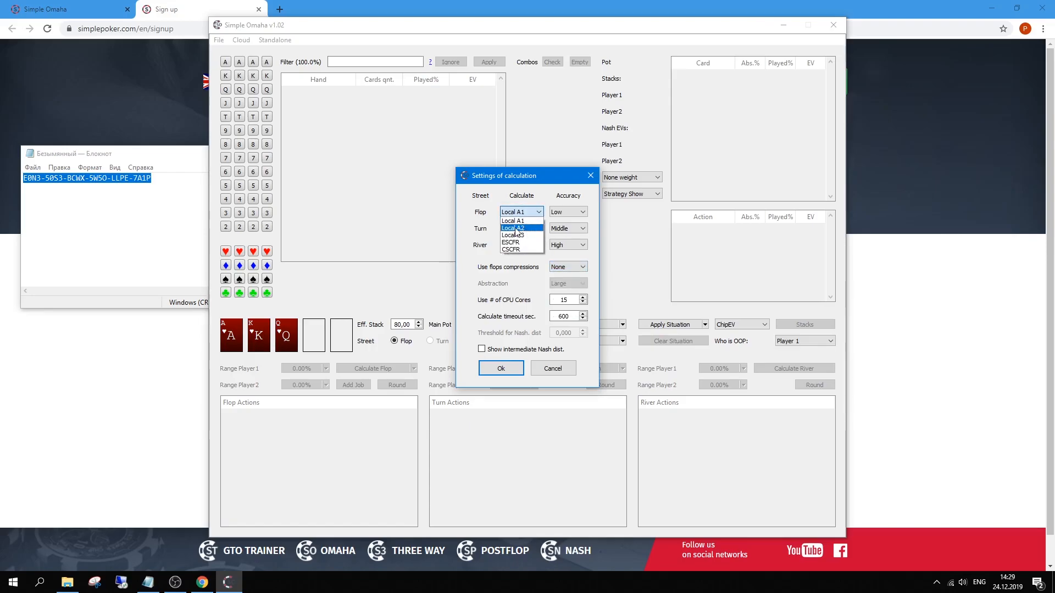
left_click(523, 211)
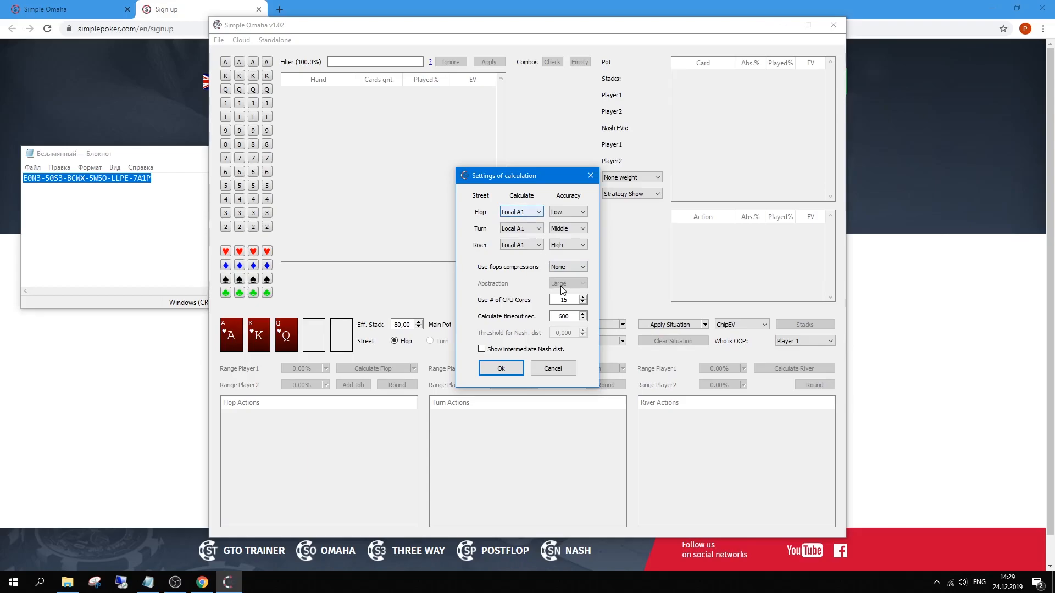
left_click(572, 268)
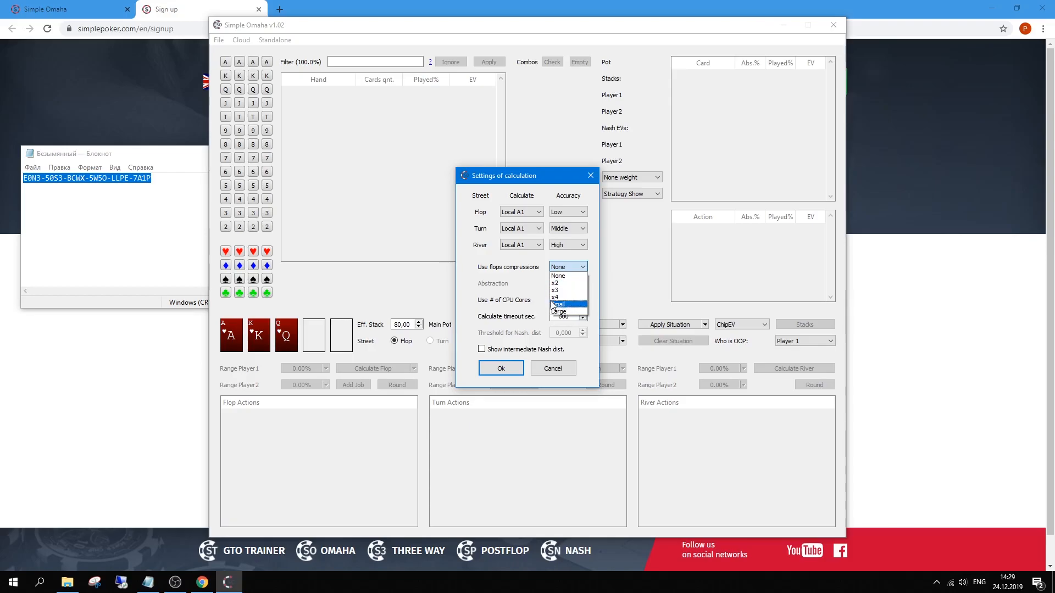
left_click(520, 256)
Switch the flop calculation to Local A2 and to Local A3, and view the flop accuracy options
left_click(529, 216)
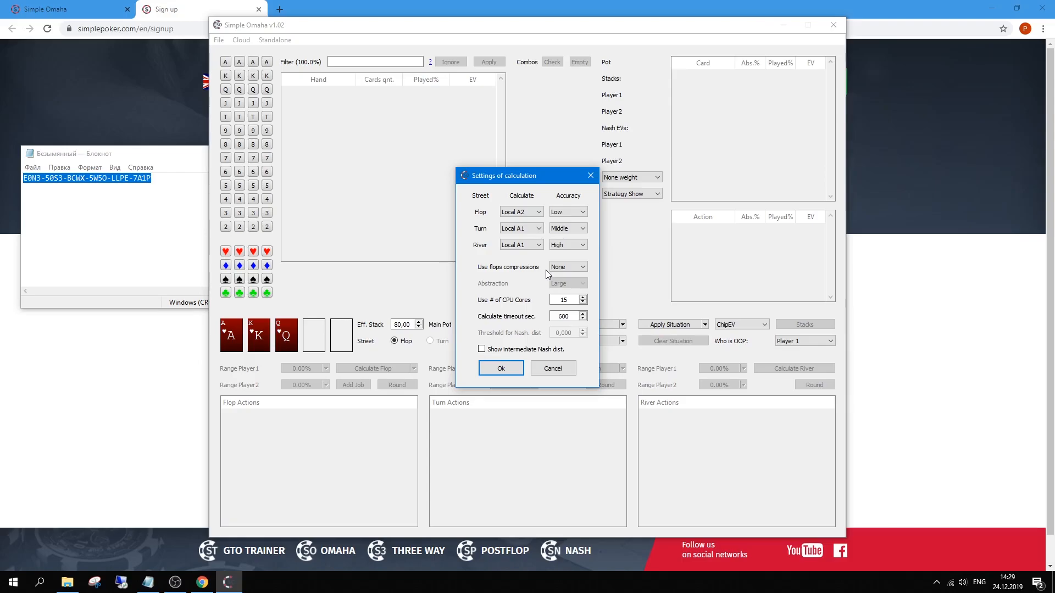
left_click(522, 212)
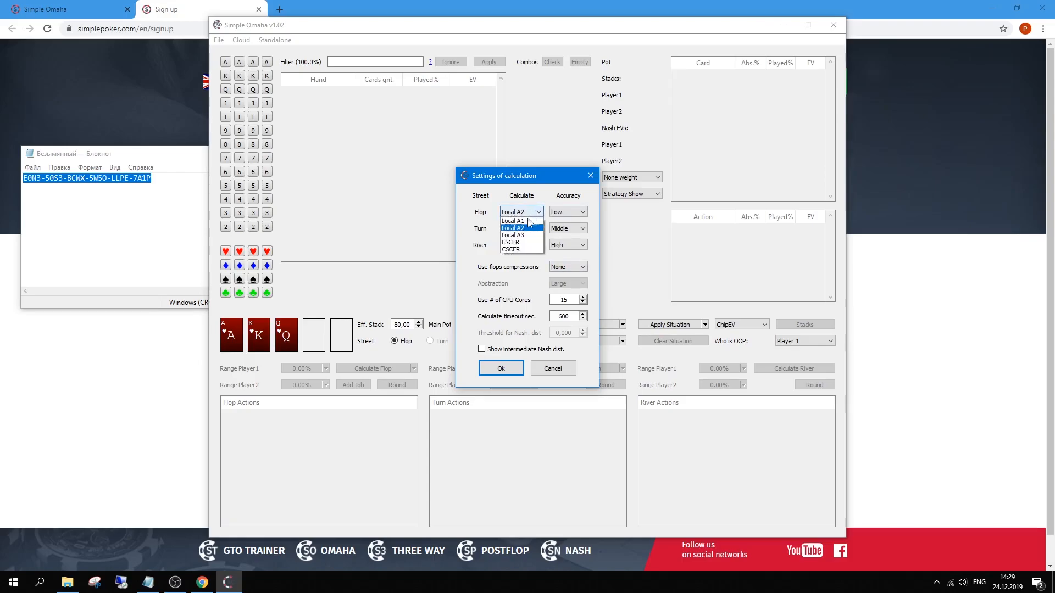
left_click(513, 245)
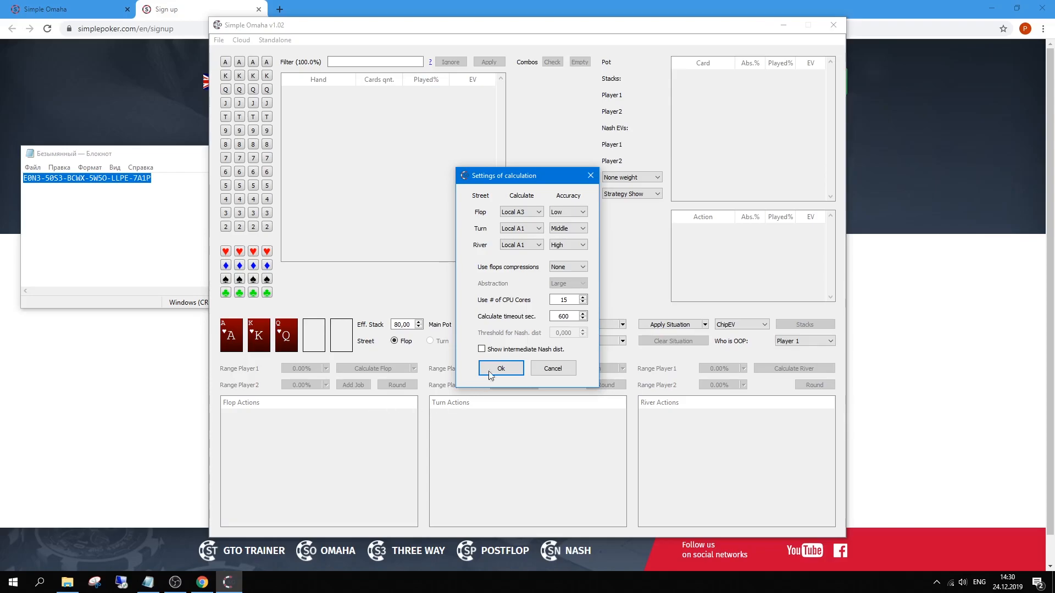
left_click(526, 213)
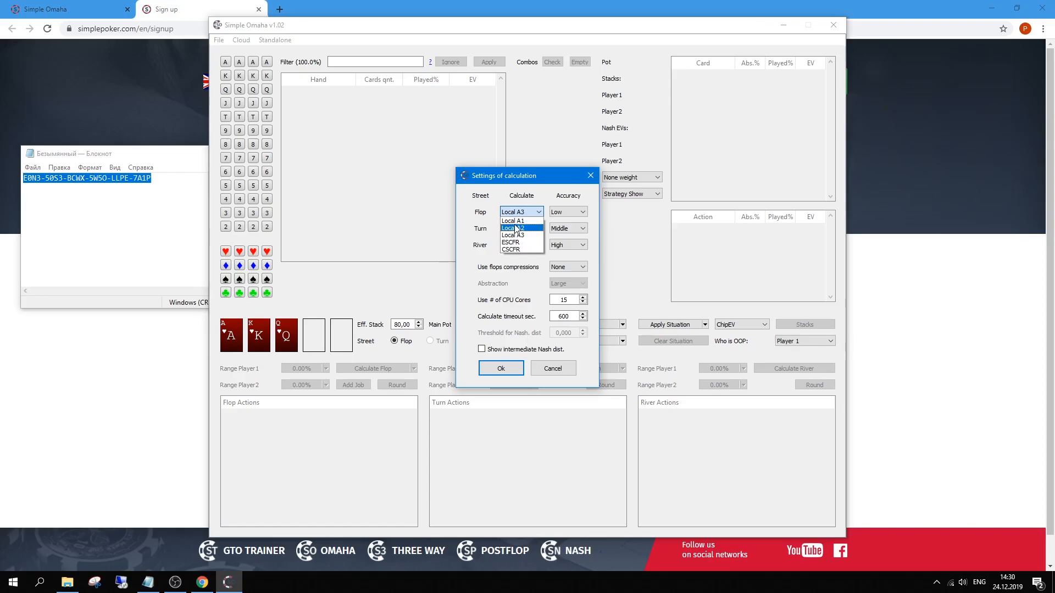
left_click(546, 201)
left_click(561, 214)
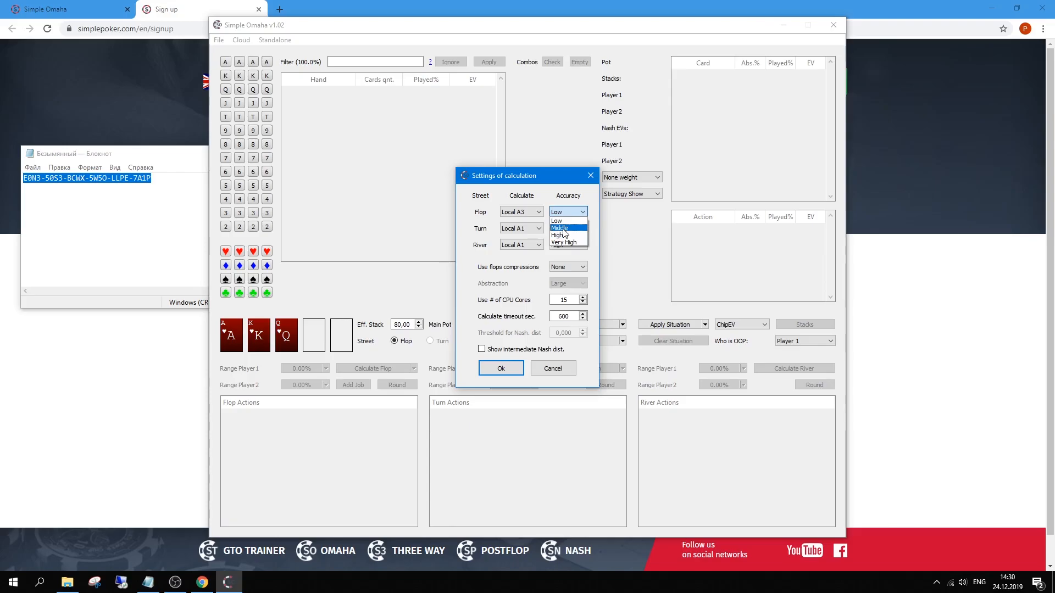
Set the flop calculation algorithm to ESCFR and review the list of algorithms again
left_click(537, 213)
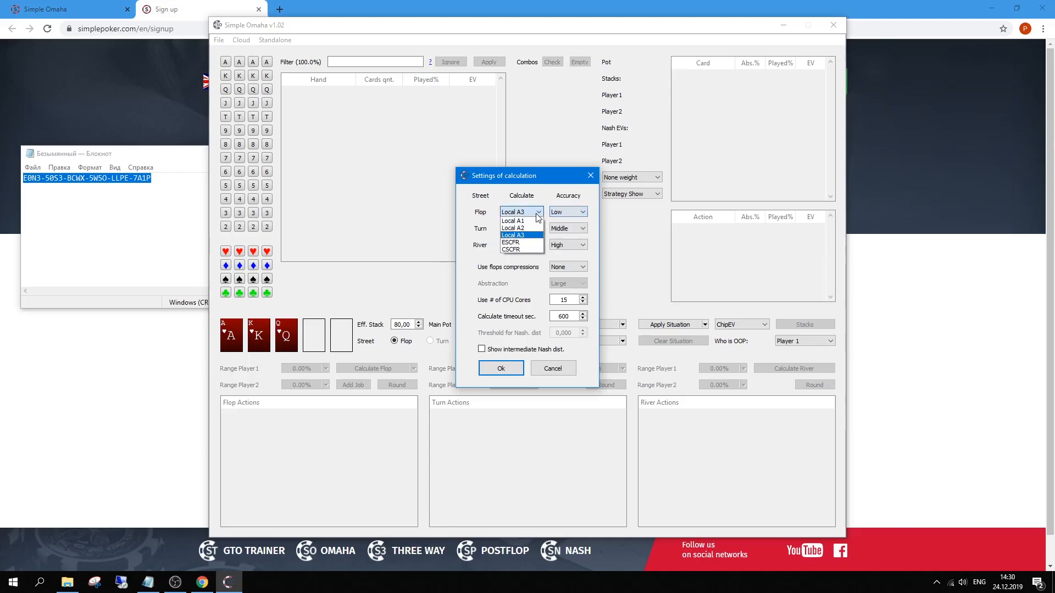
left_click(533, 243)
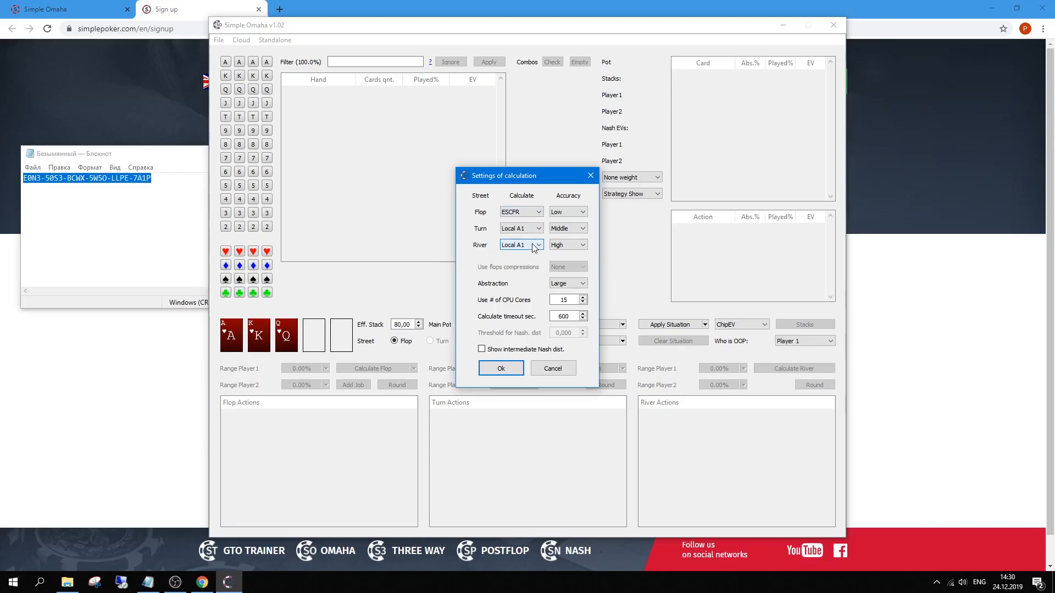
left_click(532, 213)
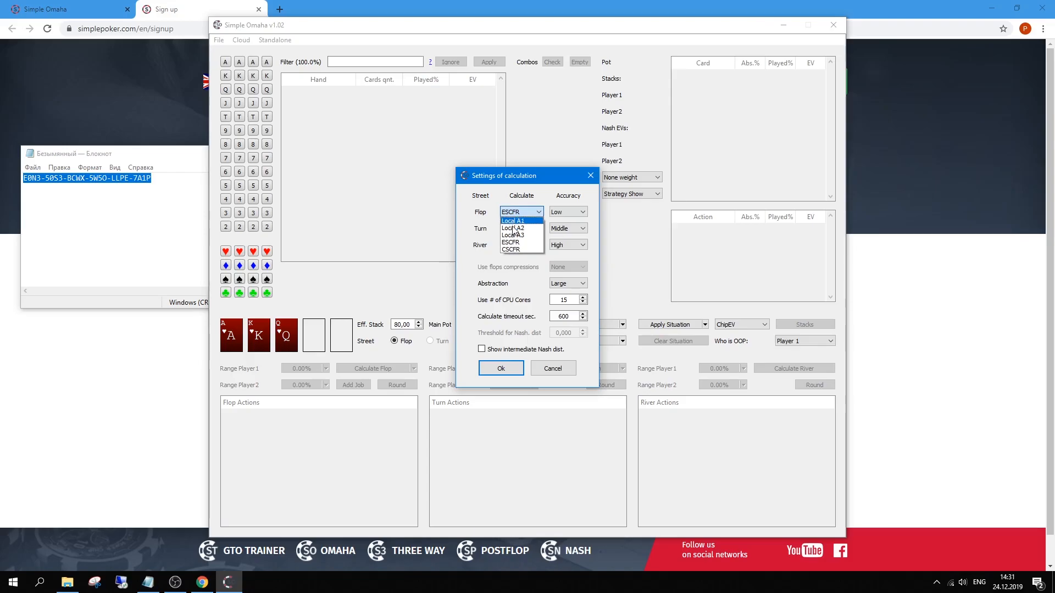
left_click(519, 282)
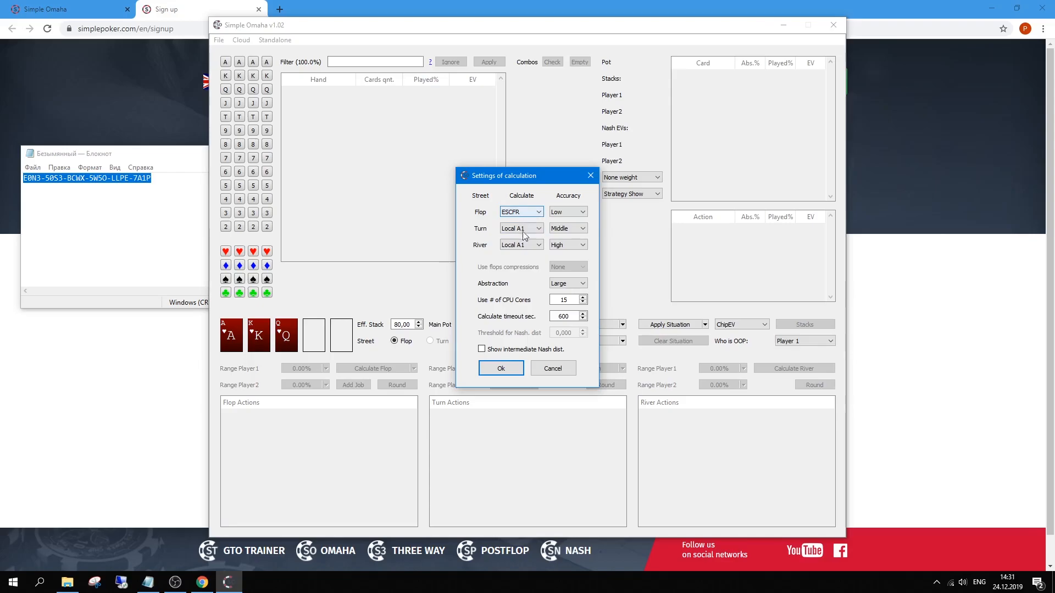
Set the abstraction to Small and view the algorithms offered for the turn calculation
left_click(563, 284)
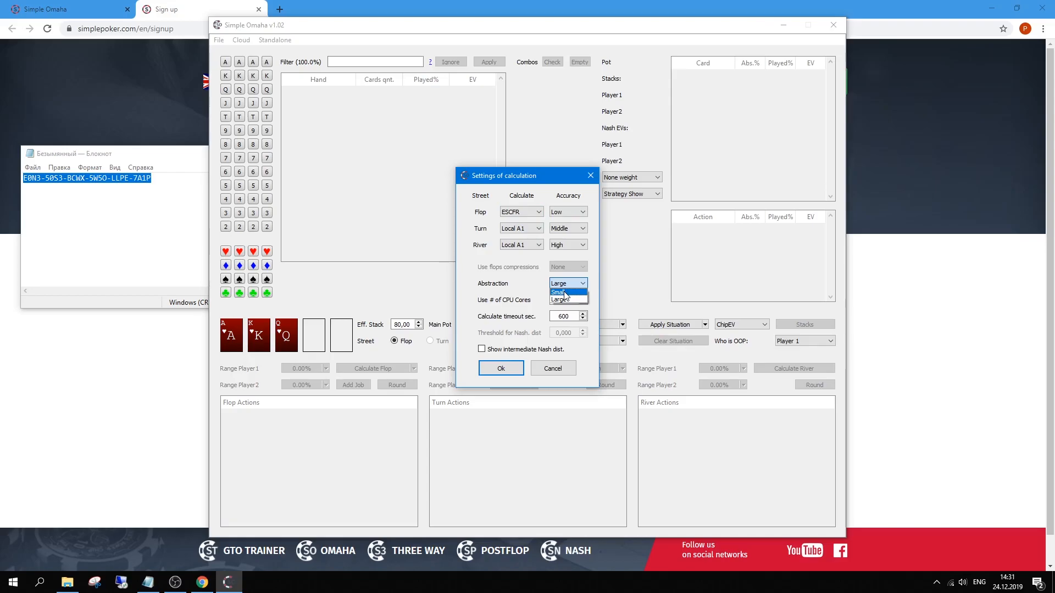
left_click(564, 293)
left_click(564, 287)
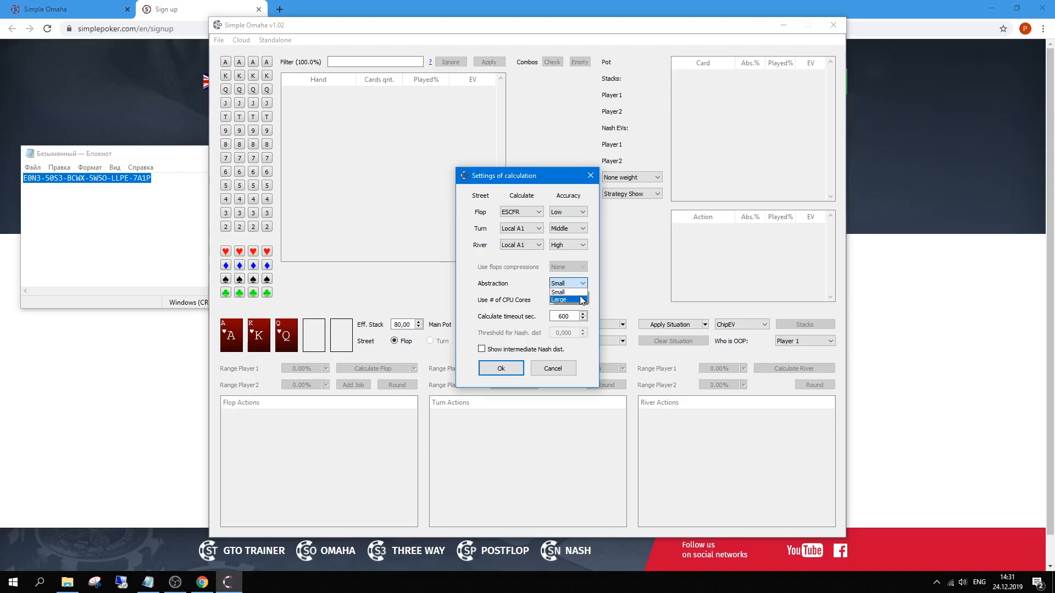
left_click(529, 289)
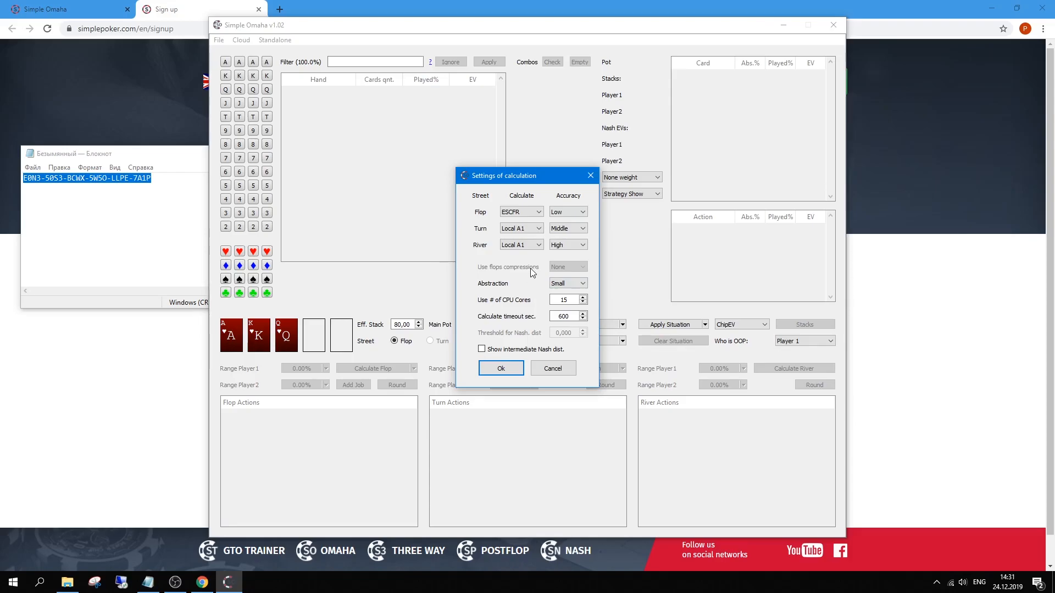
left_click(533, 229)
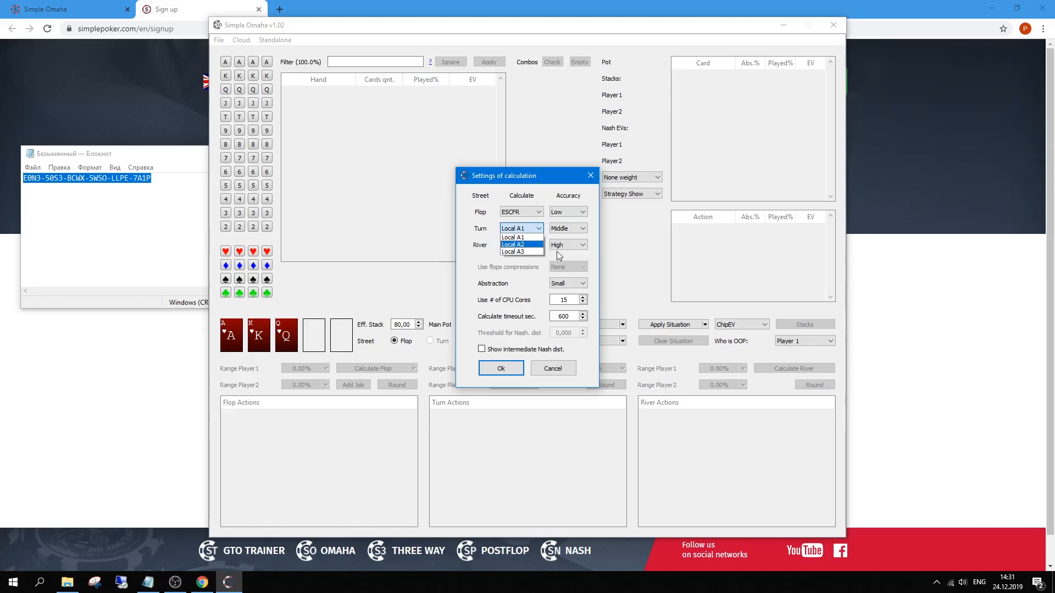
left_click(529, 230)
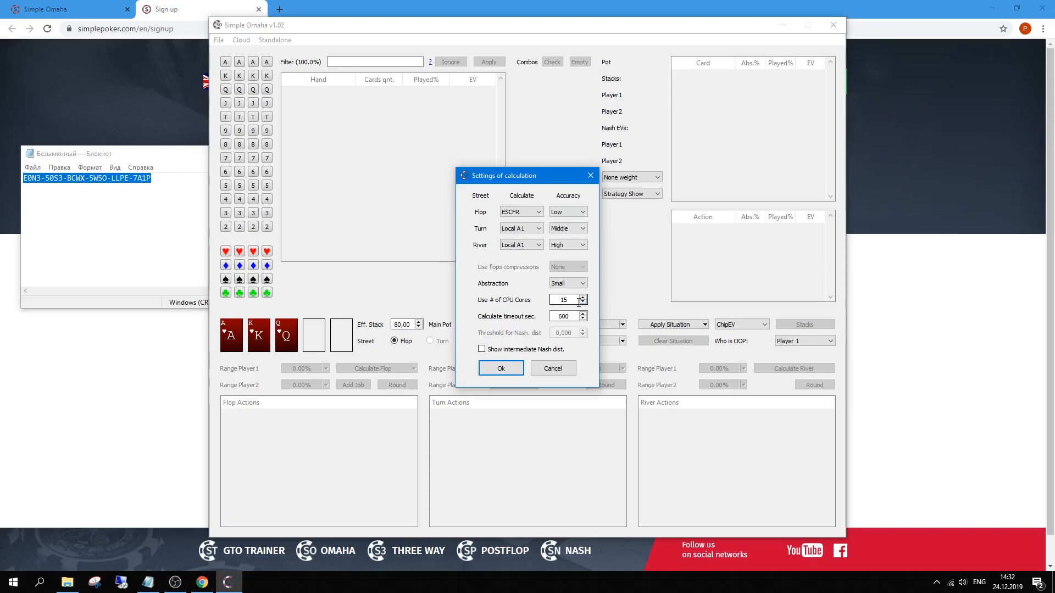
Set the calculation timeout to 900 seconds, enable the intermediate Nash distance display and review the flop algorithms
double_click(564, 301)
left_click_drag(556, 316, 561, 315)
left_click(481, 349)
left_click(522, 212)
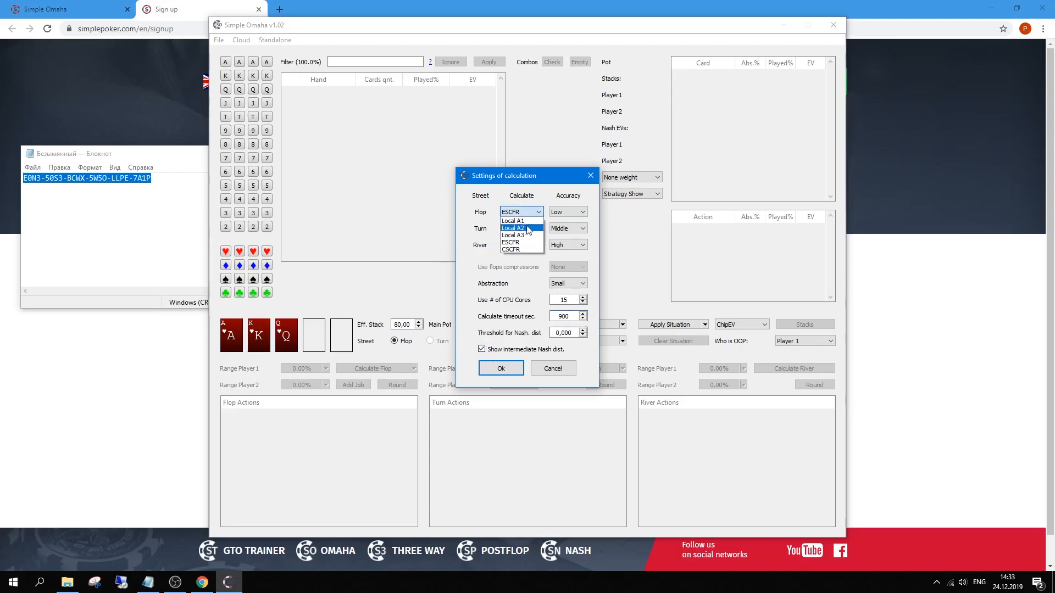
left_click(584, 254)
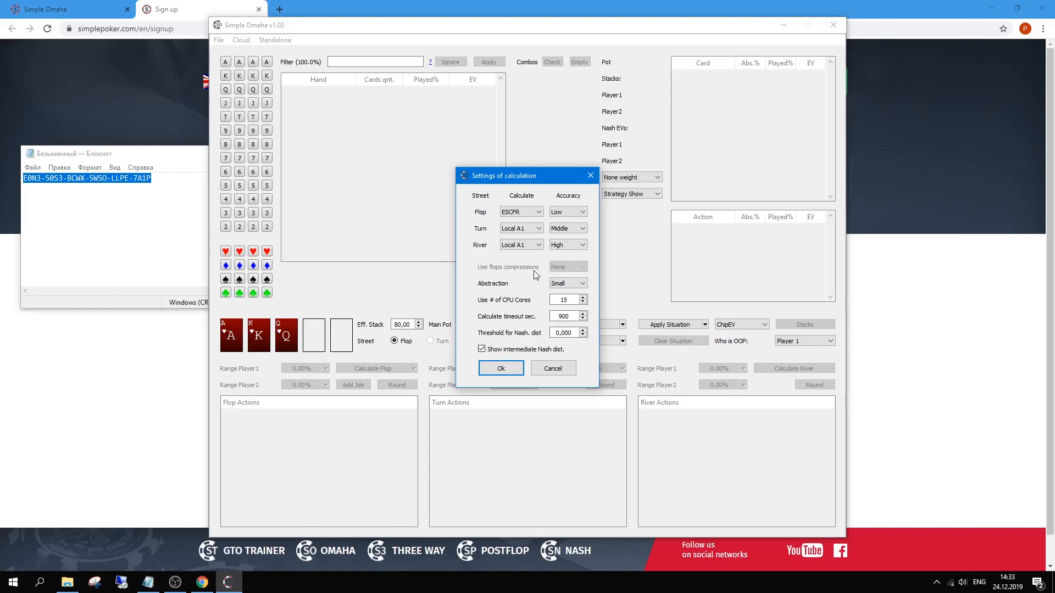
Enter 1 as the Nash distance threshold, toggle the intermediate Nash distance display and close the calculation settings without confirming
double_click(564, 333)
type("1")
left_click(489, 351)
left_click(589, 176)
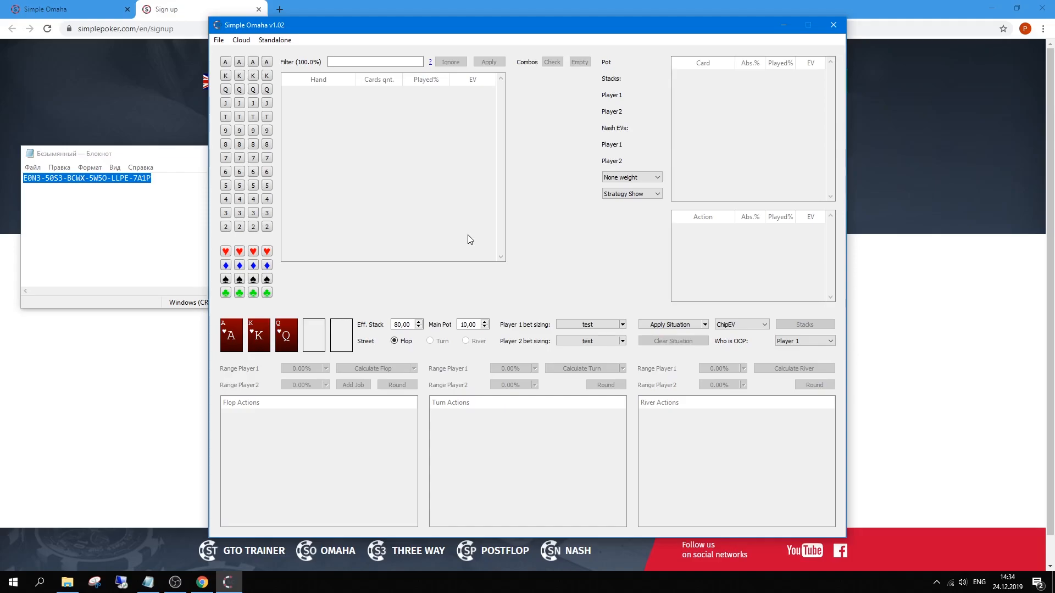
Replace the flop with the ace, king and queen of diamonds, and reopen and cancel the board selection
left_click(228, 341)
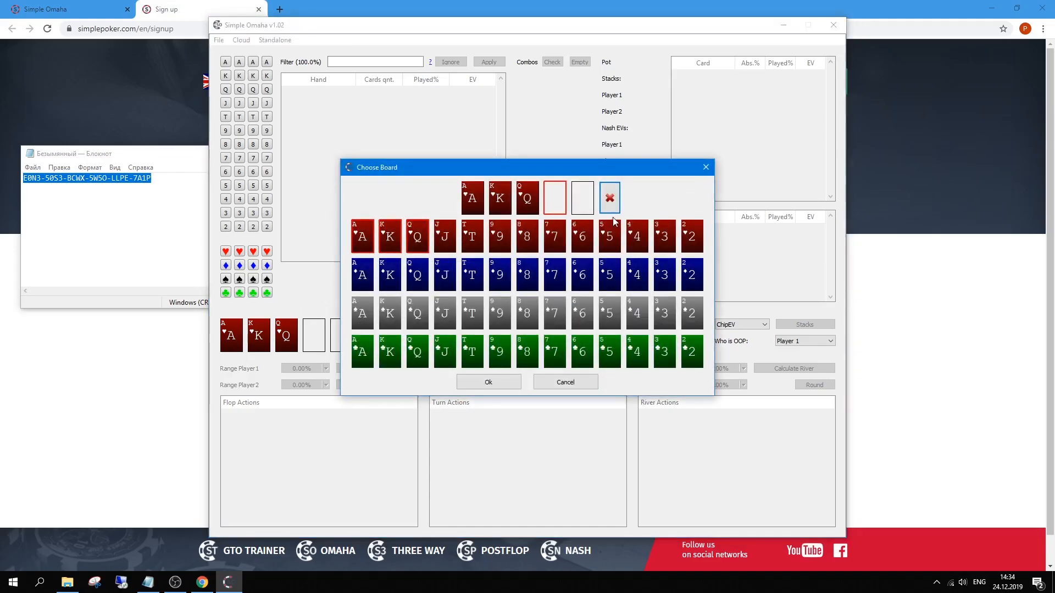
left_click(616, 204)
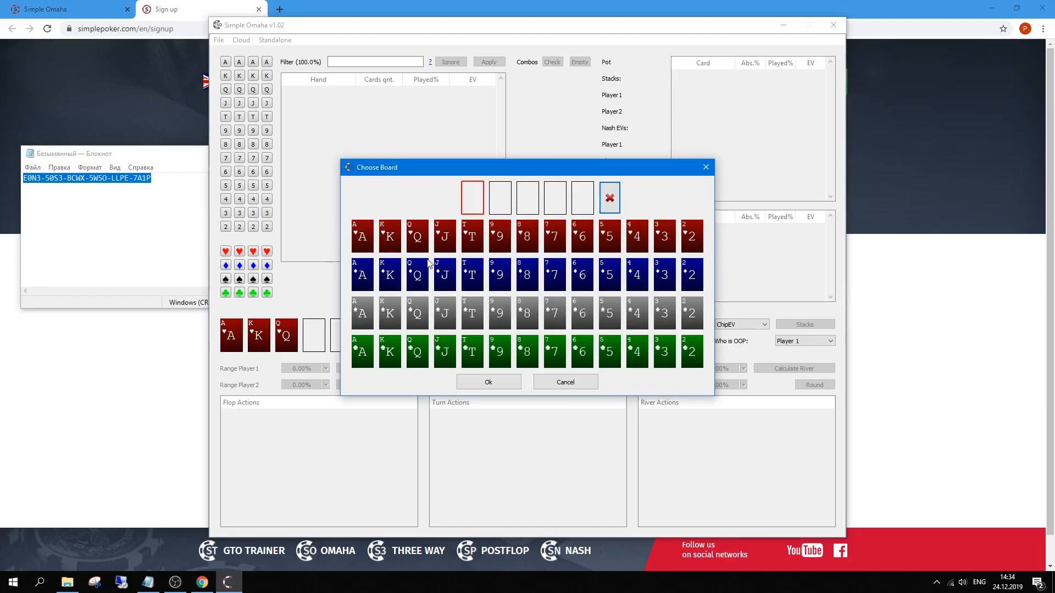
left_click(365, 278)
left_click(388, 278)
left_click(419, 278)
left_click(483, 380)
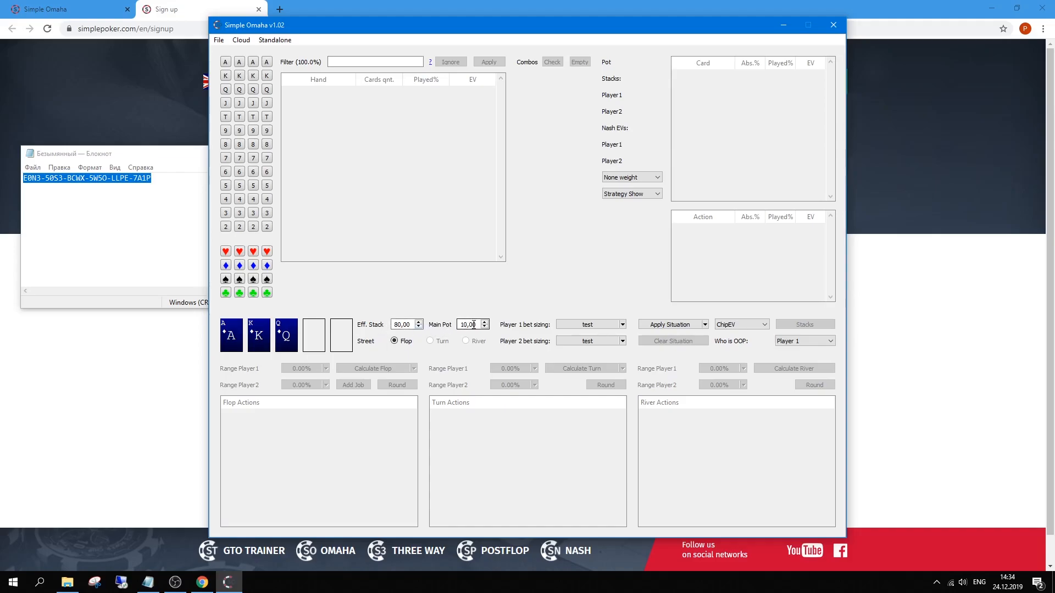
left_click(313, 331)
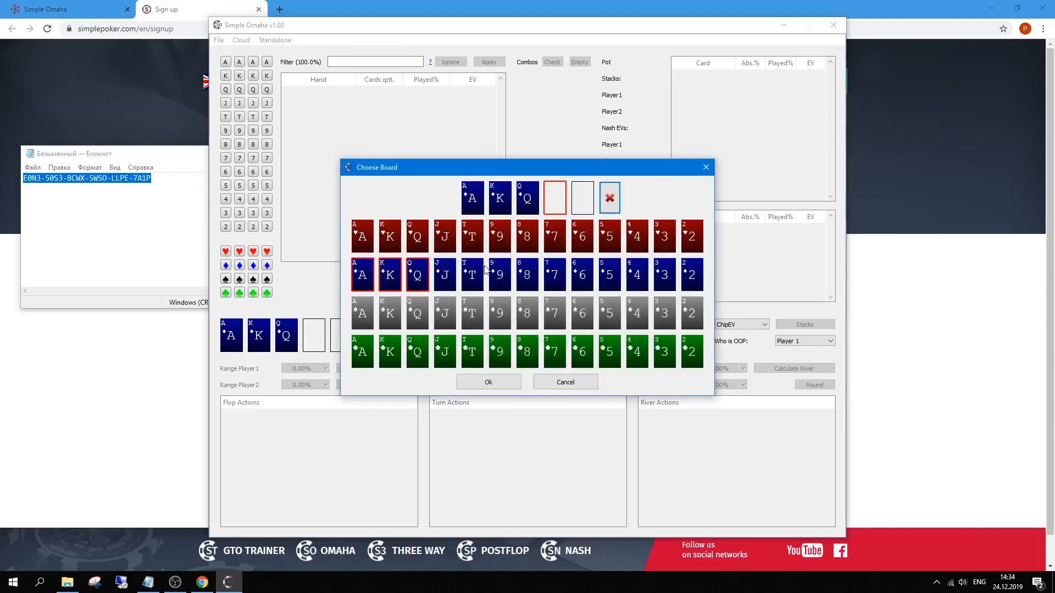
left_click(547, 385)
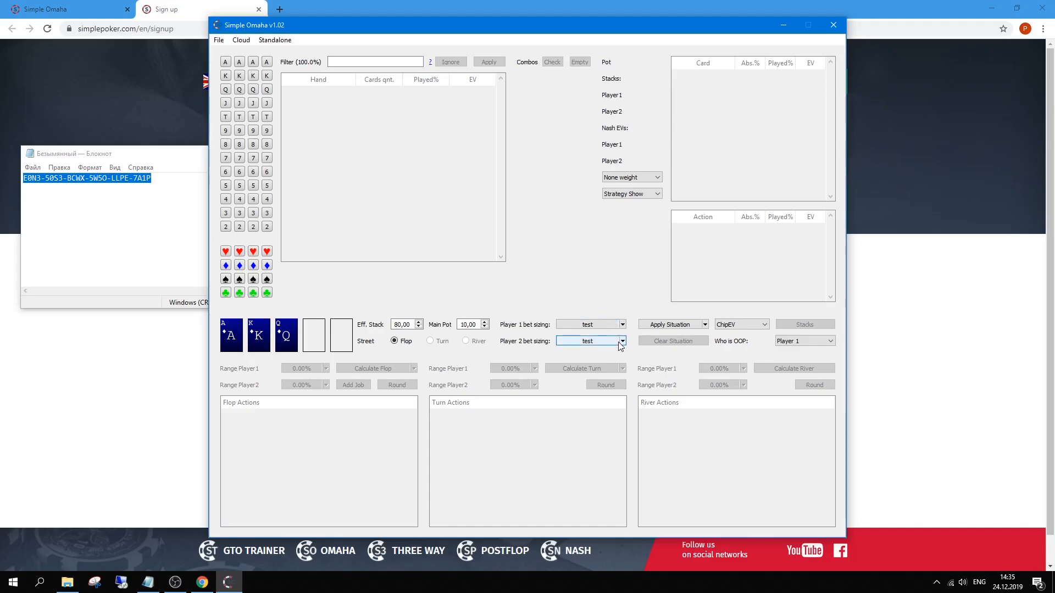
Open Player 1's test bet sizing for editing and add 1/2 Pot as the second flop bet size
left_click(602, 325)
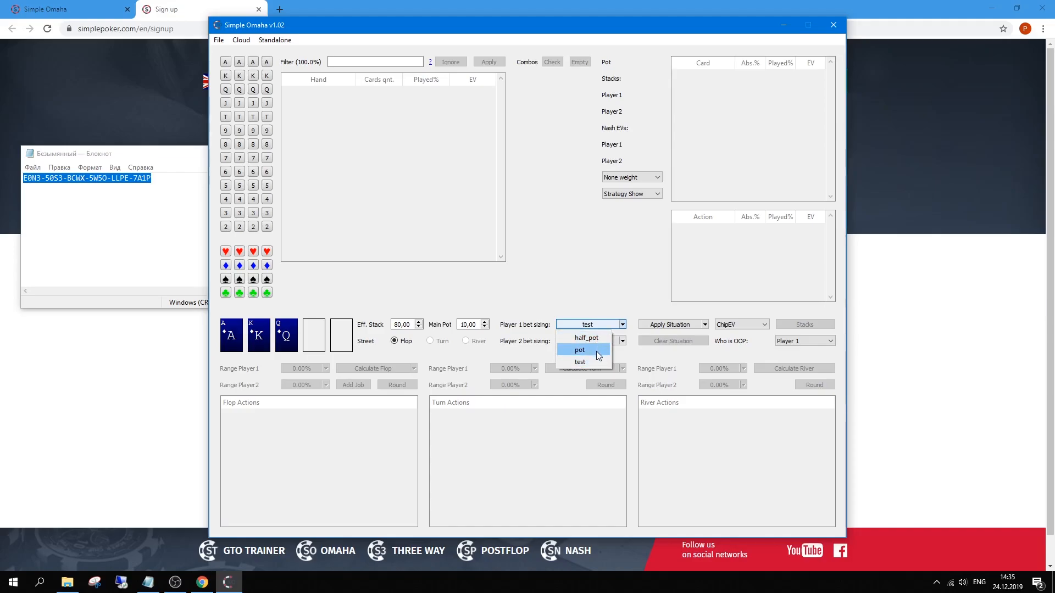
left_click(615, 342)
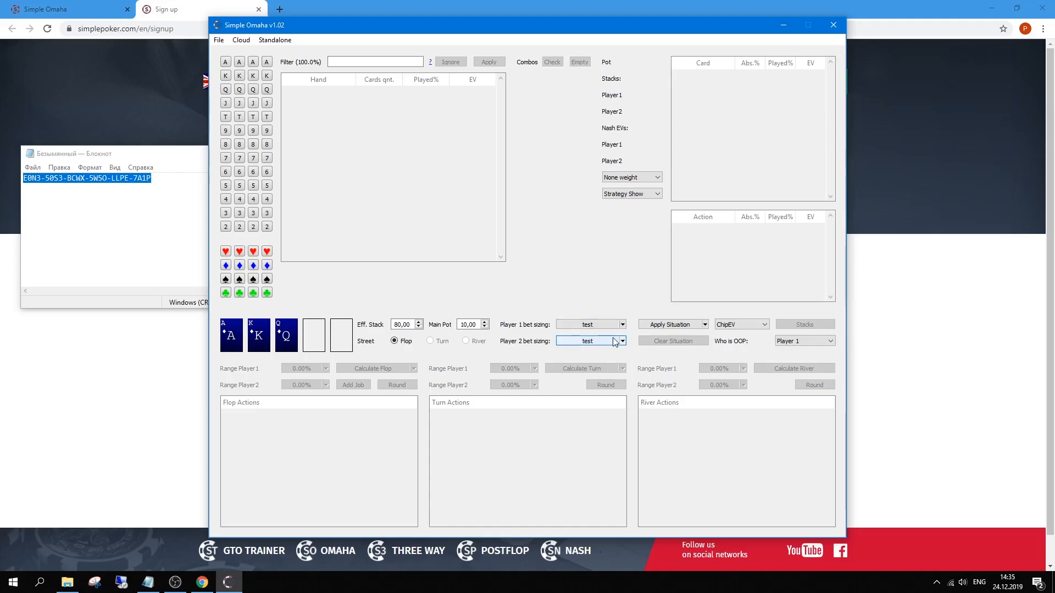
double_click(611, 325)
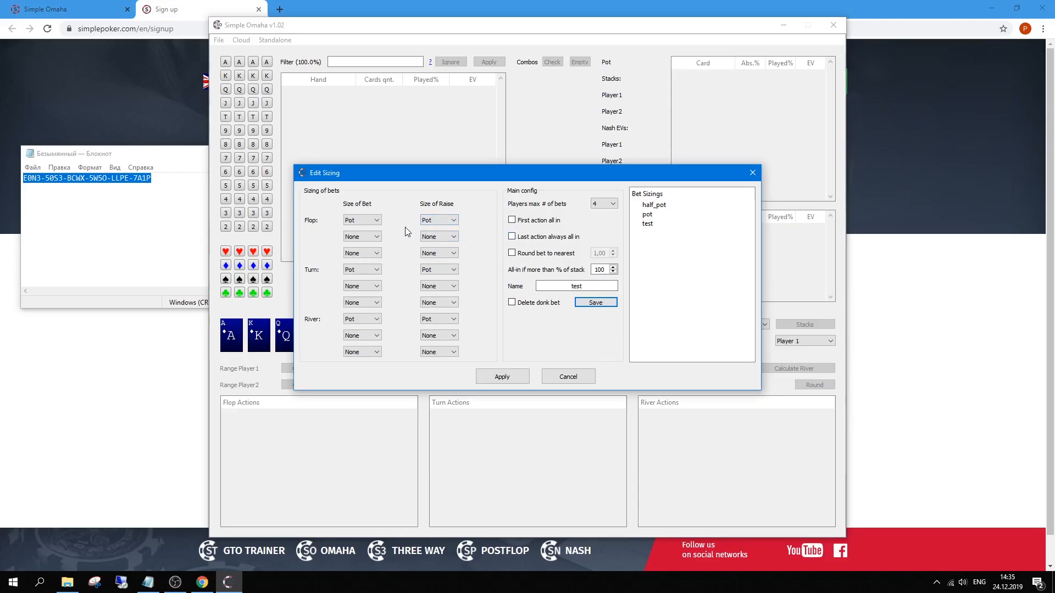
left_click(367, 236)
left_click(367, 236)
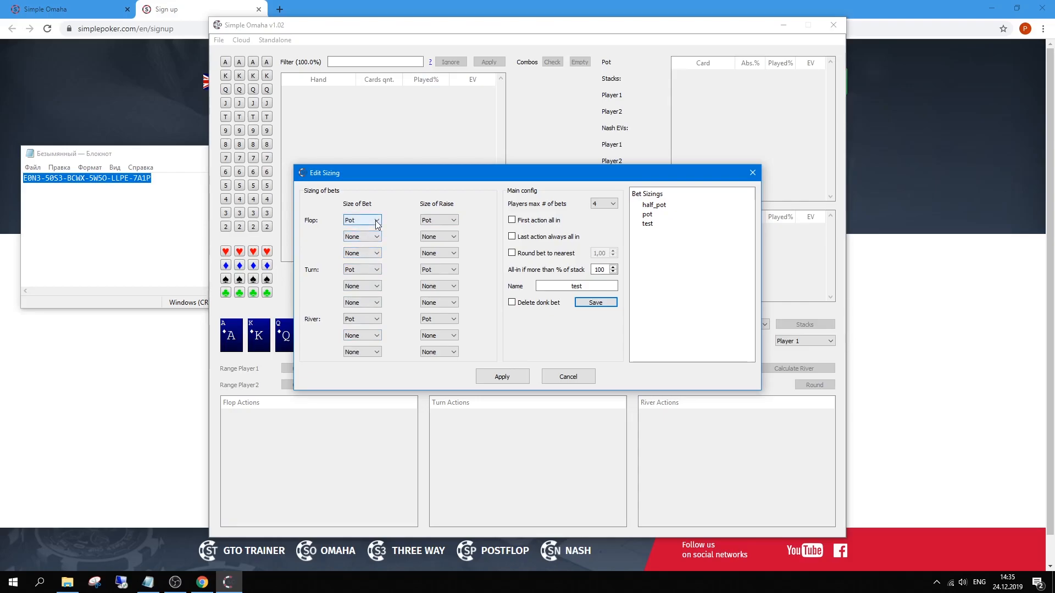
left_click(369, 237)
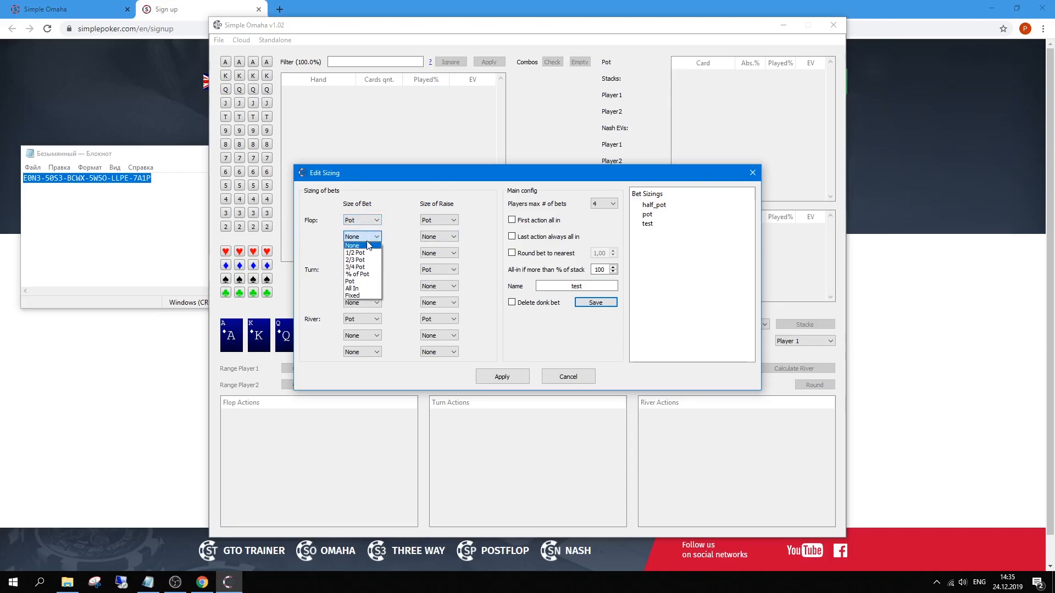
left_click(365, 252)
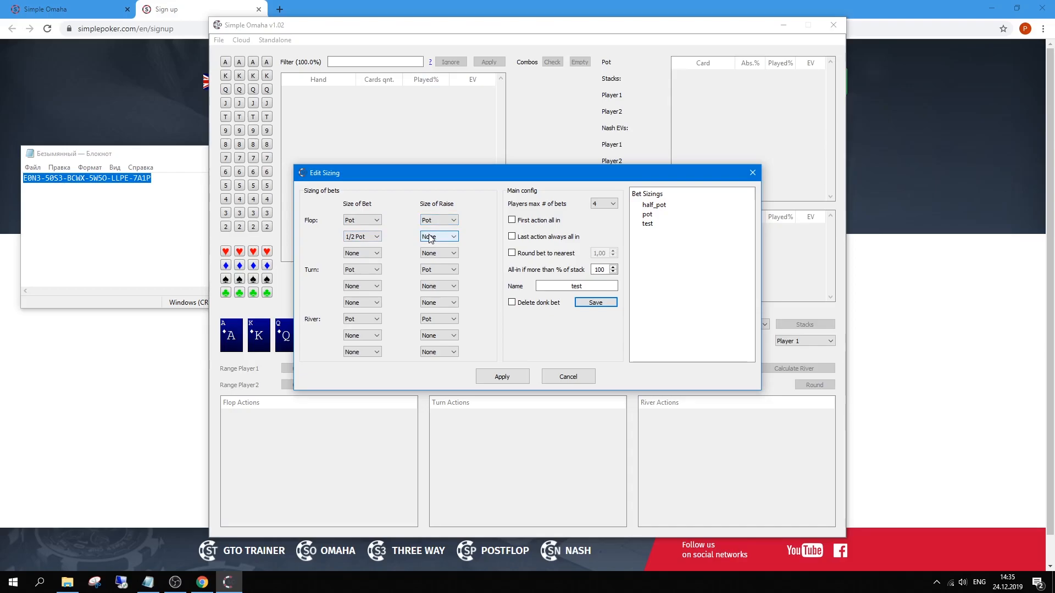
Reset the second flop bet size to None and check the options for the players' maximum number of bets
left_click(378, 236)
left_click(361, 241)
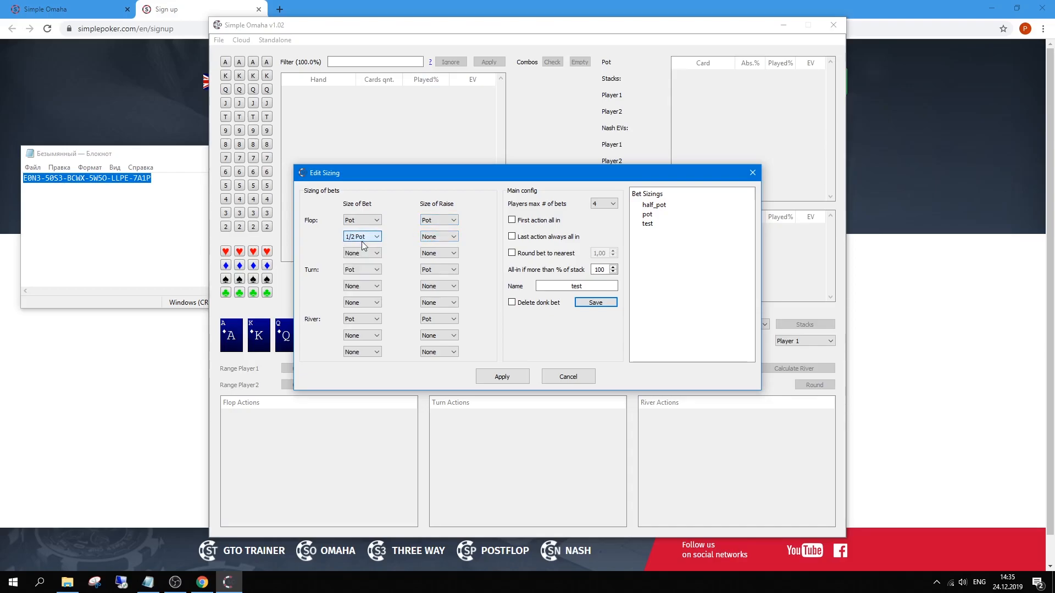
left_click(365, 239)
left_click(363, 246)
left_click(602, 204)
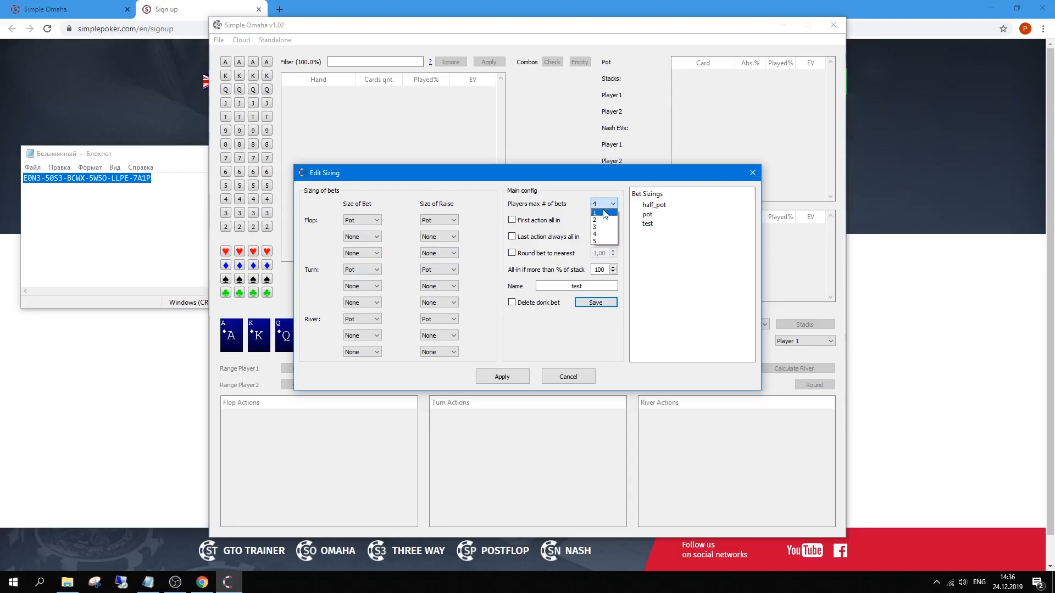
left_click(567, 211)
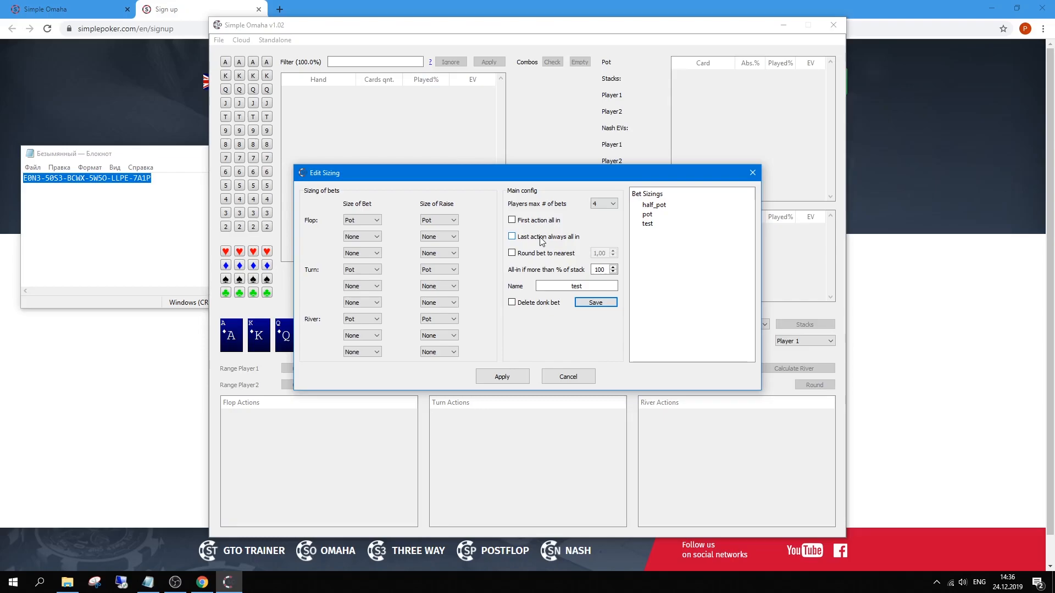
Toggle bet rounding on and off and try 70 as the all-in percentage of stack
left_click(525, 254)
left_click(522, 253)
left_click(605, 270)
double_click(606, 271)
type("70")
Name the bet sizing test2, save it as a new file and apply it to Player 1
left_click(595, 285)
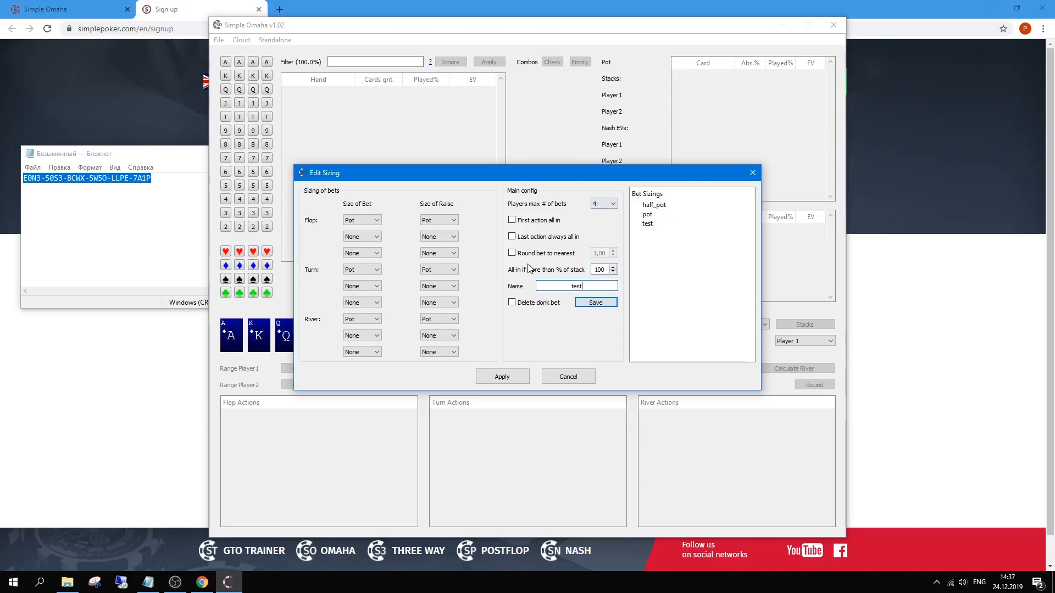
left_click(596, 303)
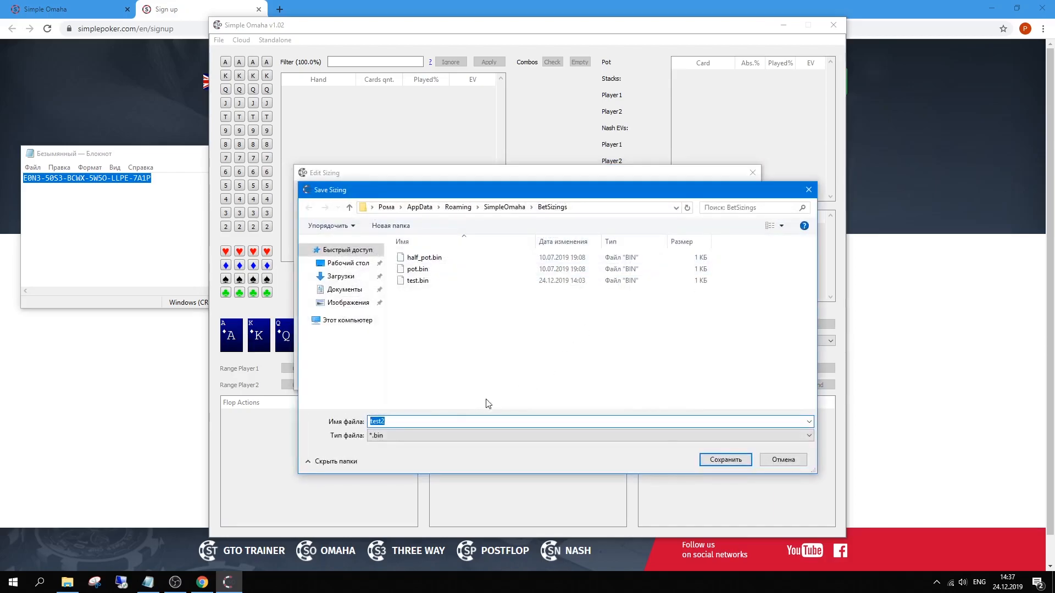
left_click(725, 460)
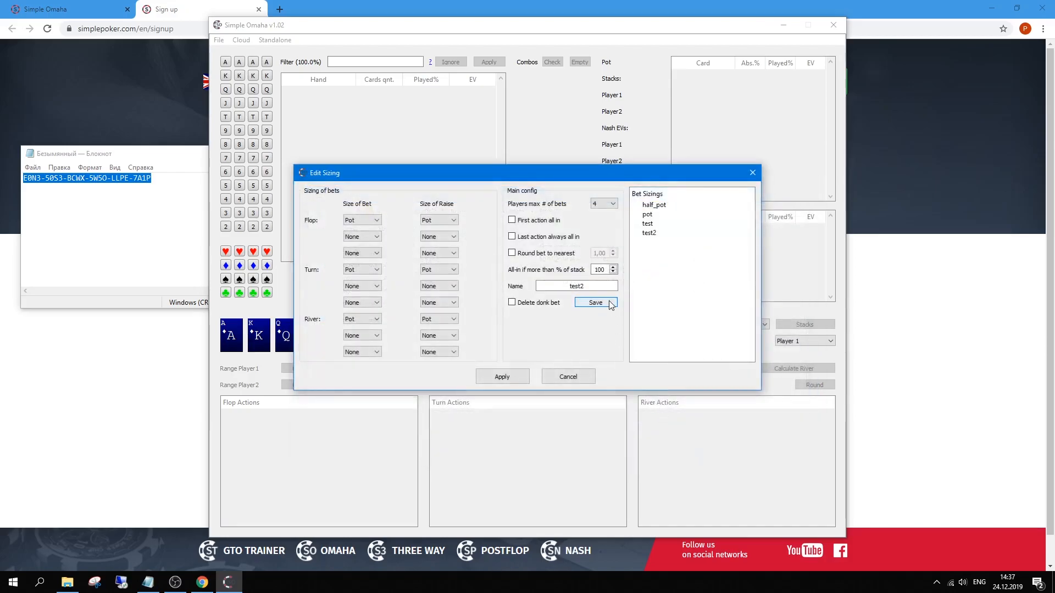
left_click(519, 378)
Assign the test2 bet sizing to Player 2
left_click(623, 341)
left_click(582, 391)
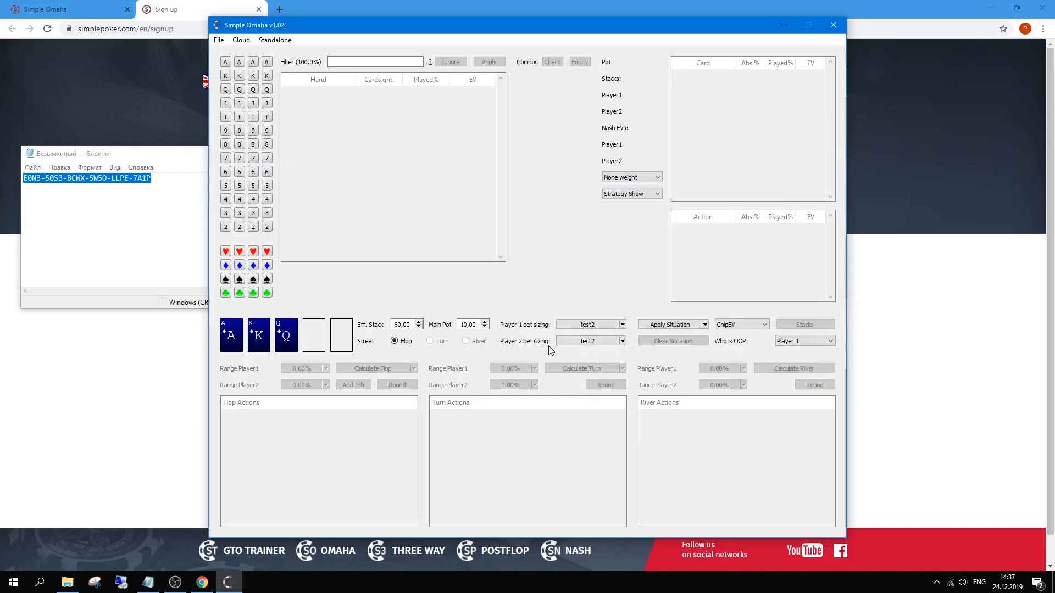
left_click(623, 341)
left_click(654, 360)
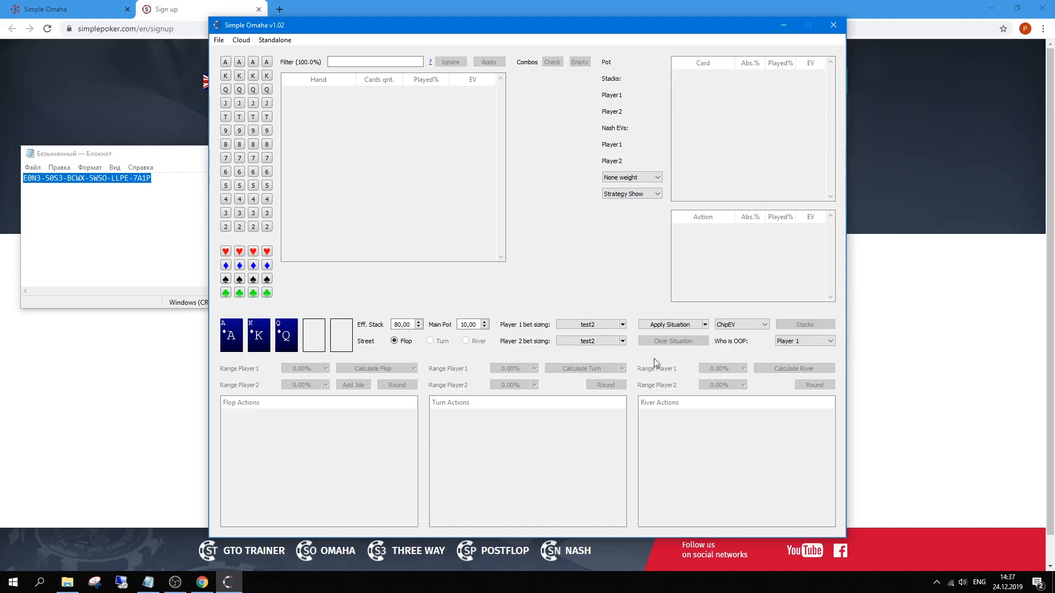
Switch the calculation mode to Rake, accept its percentage and cap settings, and return the mode to ChipEV
left_click(762, 325)
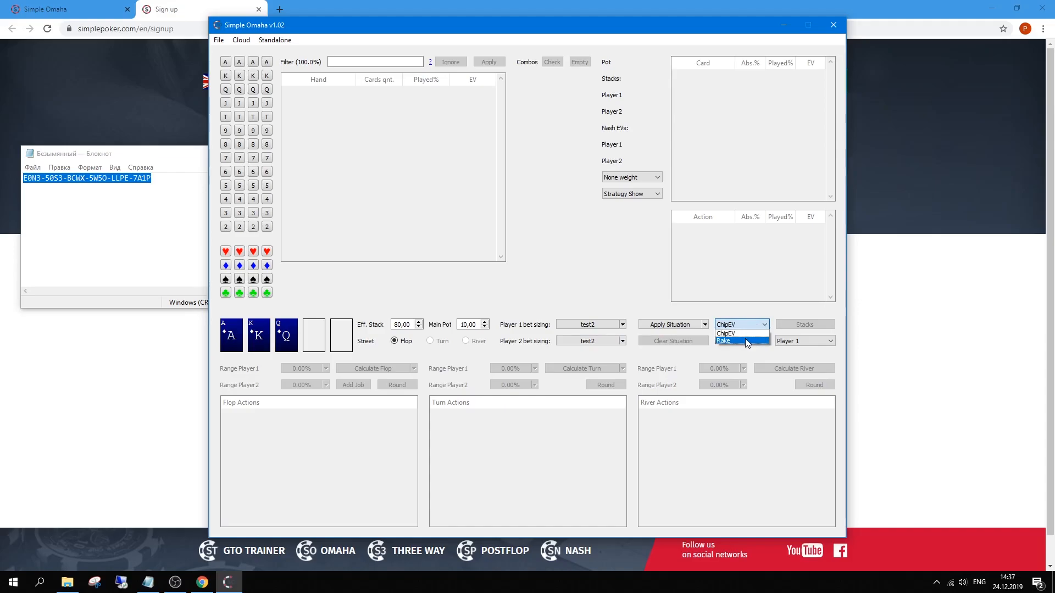
left_click(745, 341)
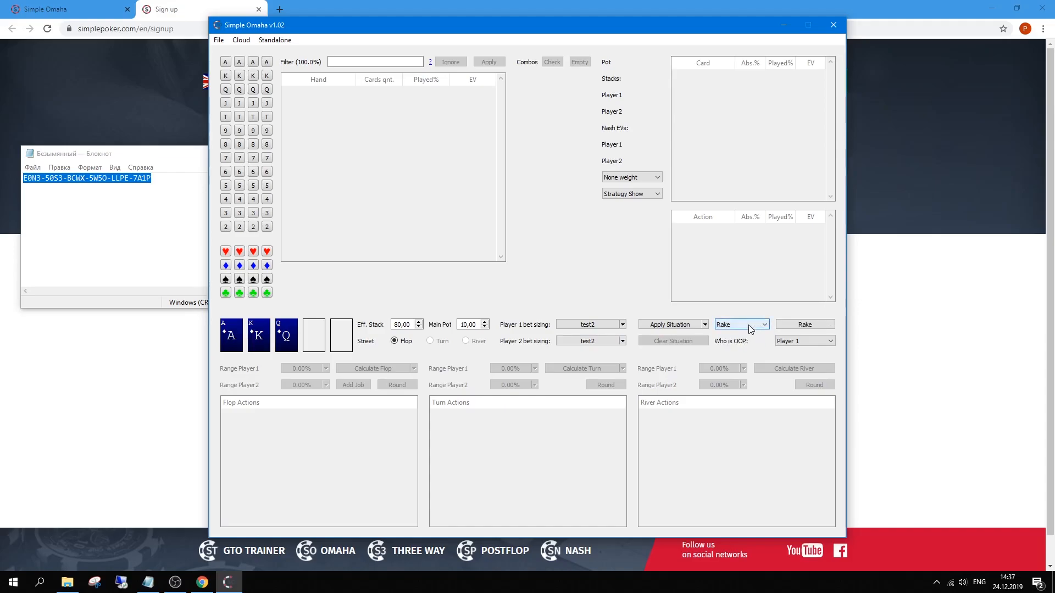
left_click(799, 324)
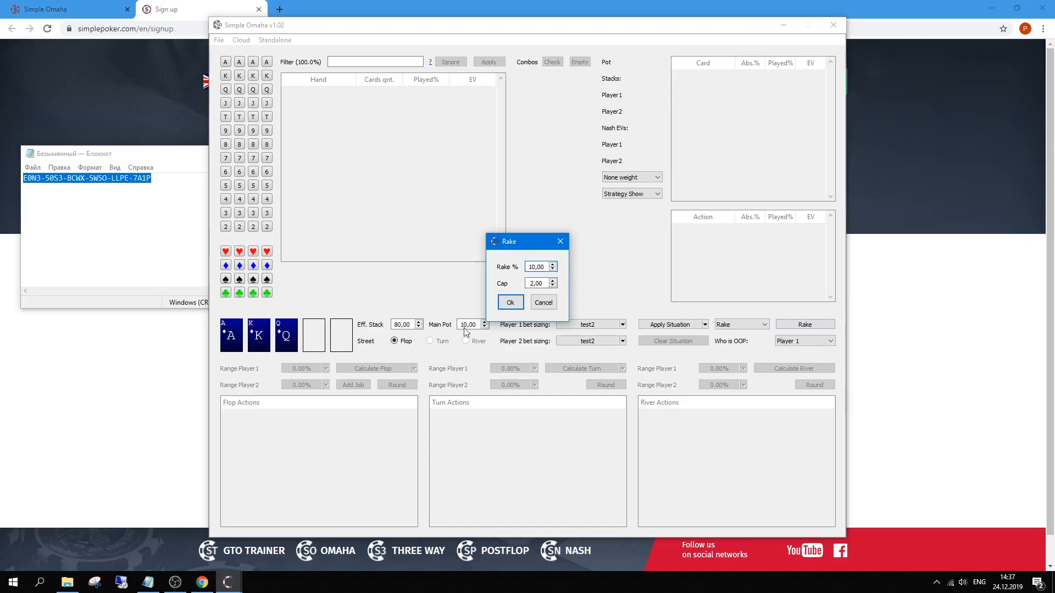
left_click(511, 303)
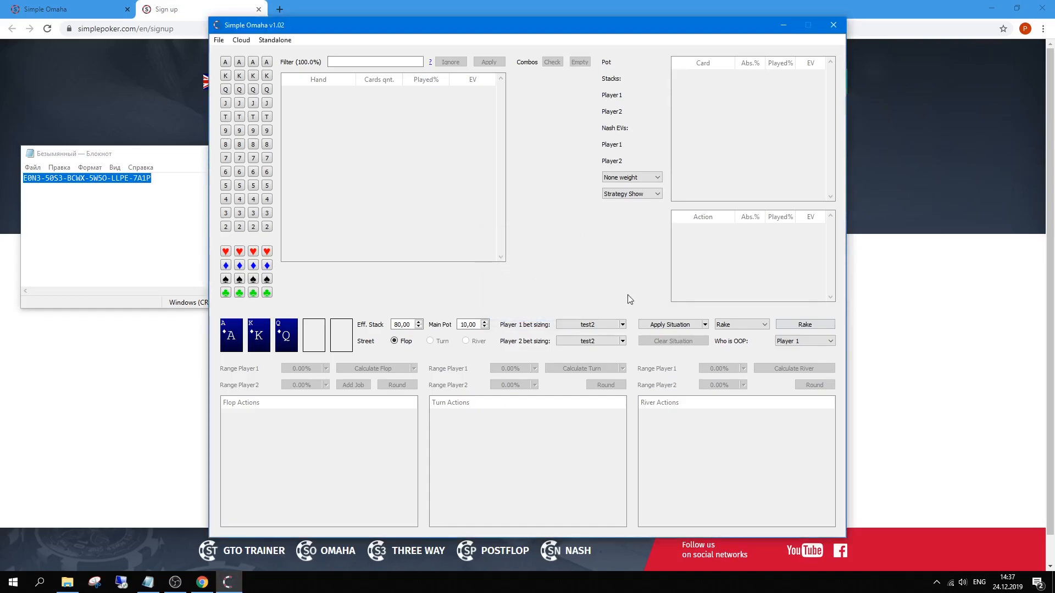
left_click(752, 325)
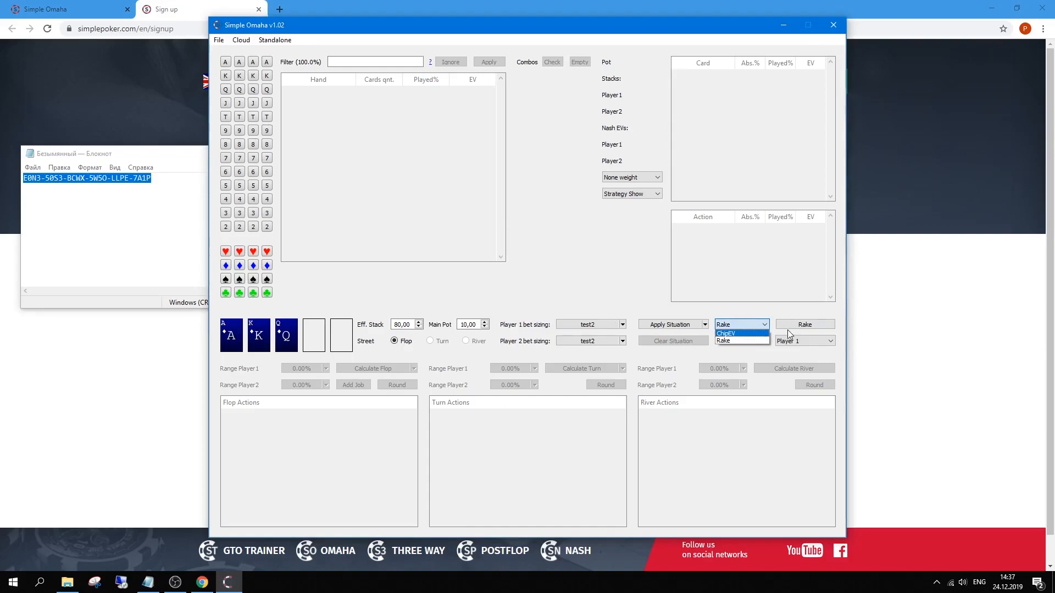
left_click(754, 334)
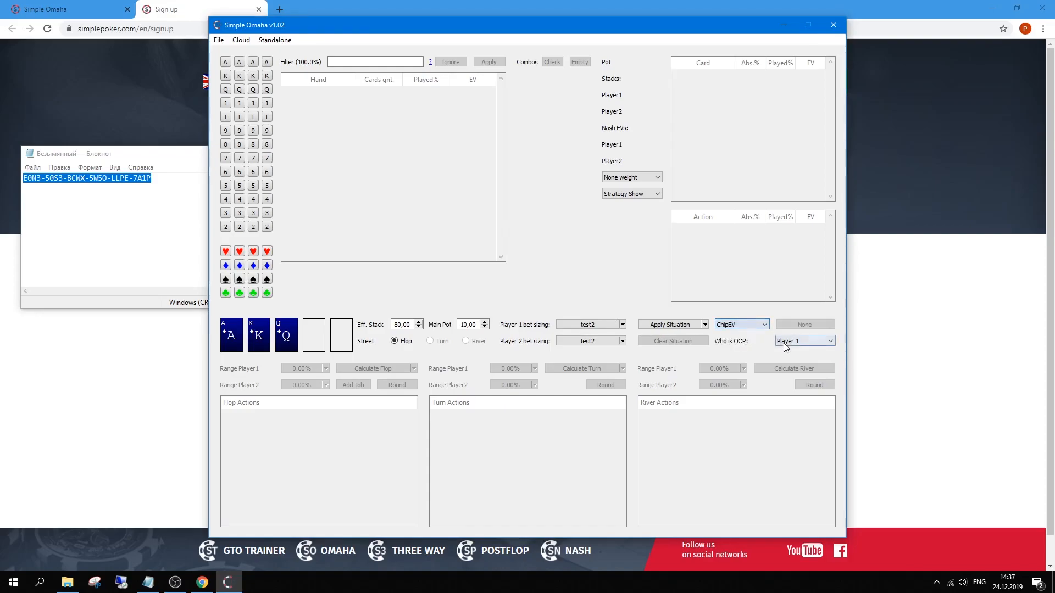
Keep Player 1 as the out-of-position player and apply the situation to build the flop tree
left_click(812, 341)
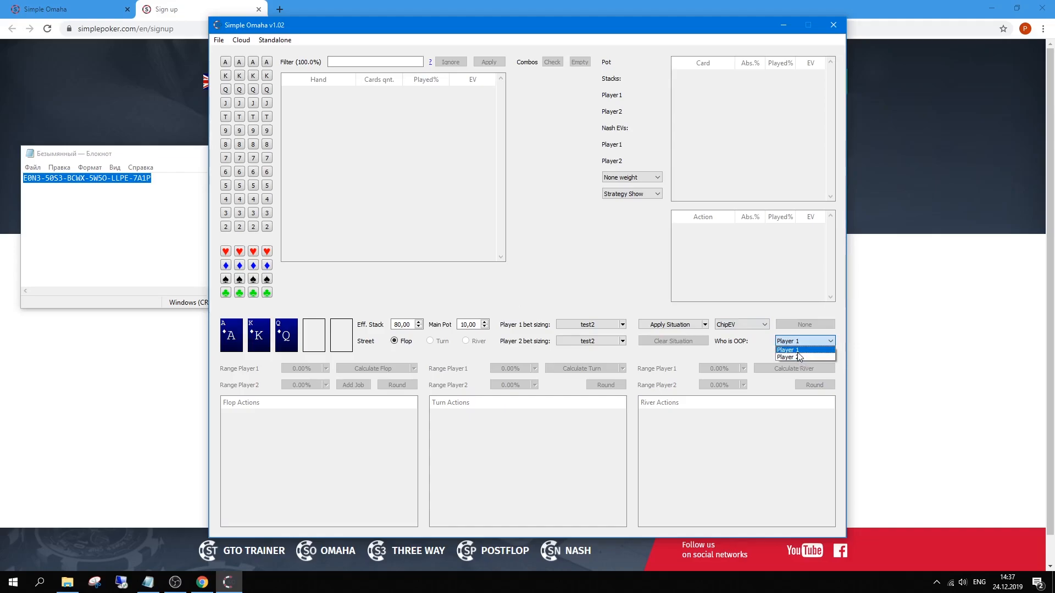
left_click(797, 352)
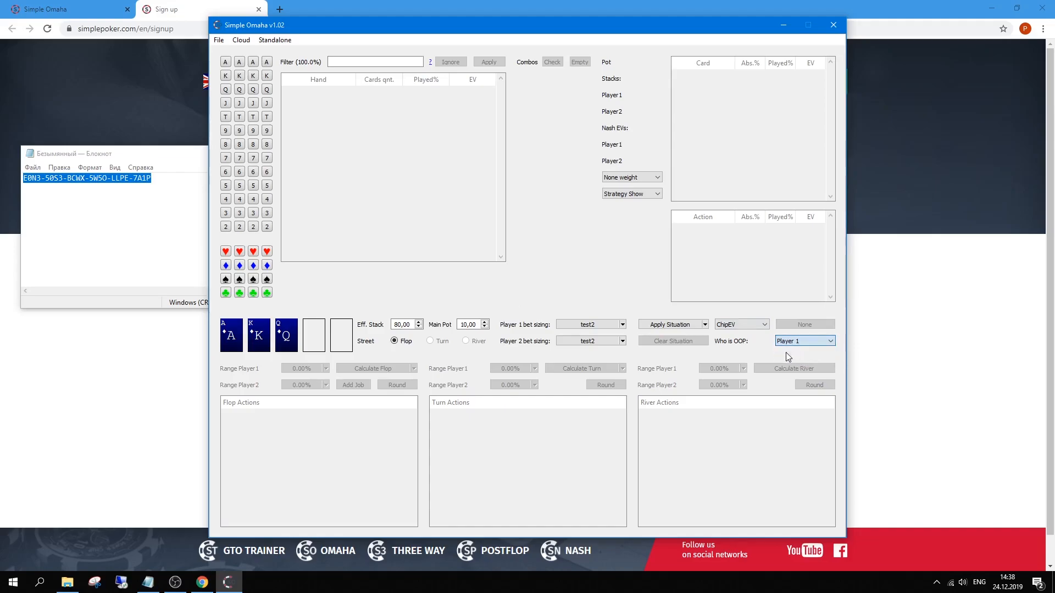
left_click(683, 323)
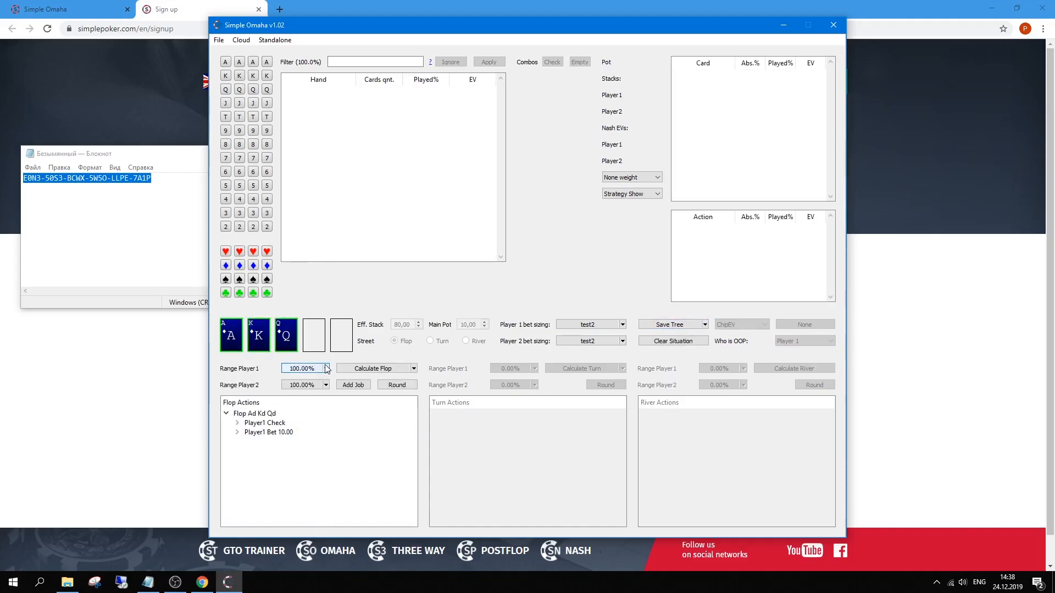
Expand Player 1's bet branch in the flop tree and change that bet node to 9
left_click(237, 423)
left_click(237, 423)
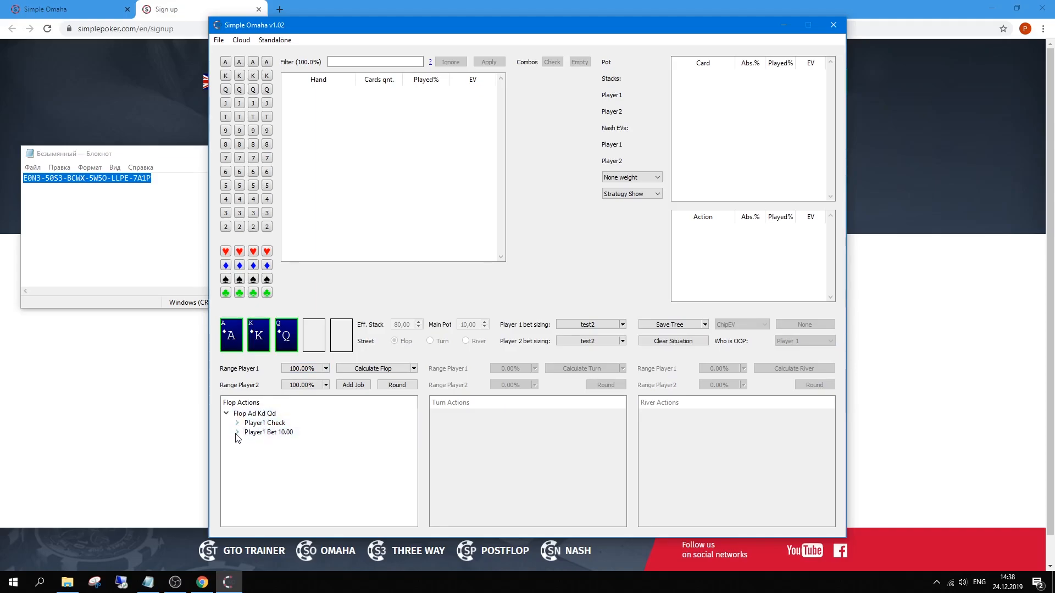
left_click(237, 433)
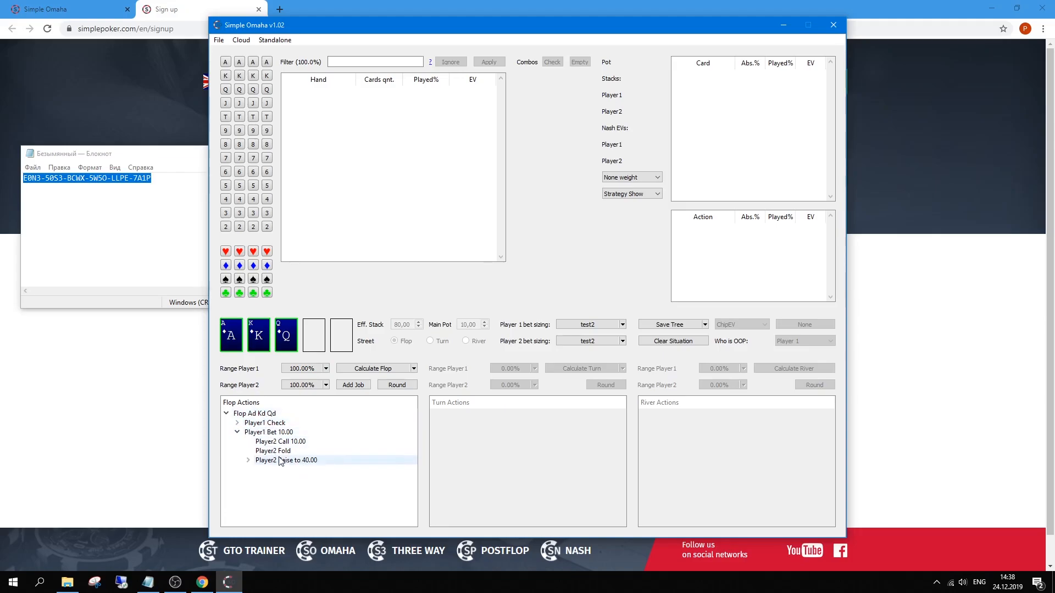
right_click(265, 433)
left_click(290, 450)
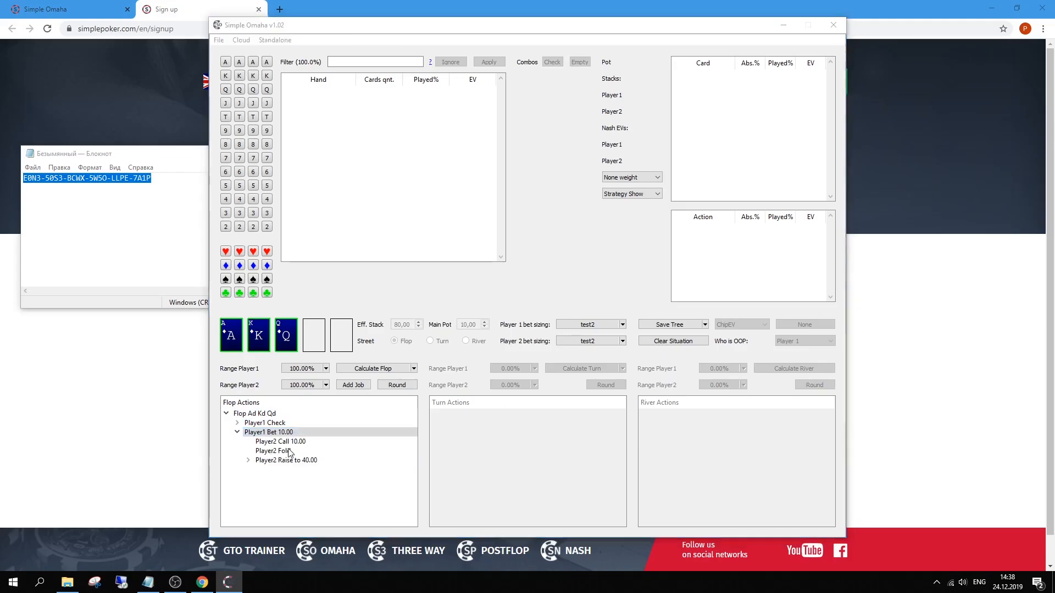
left_click_drag(481, 279, 479, 277)
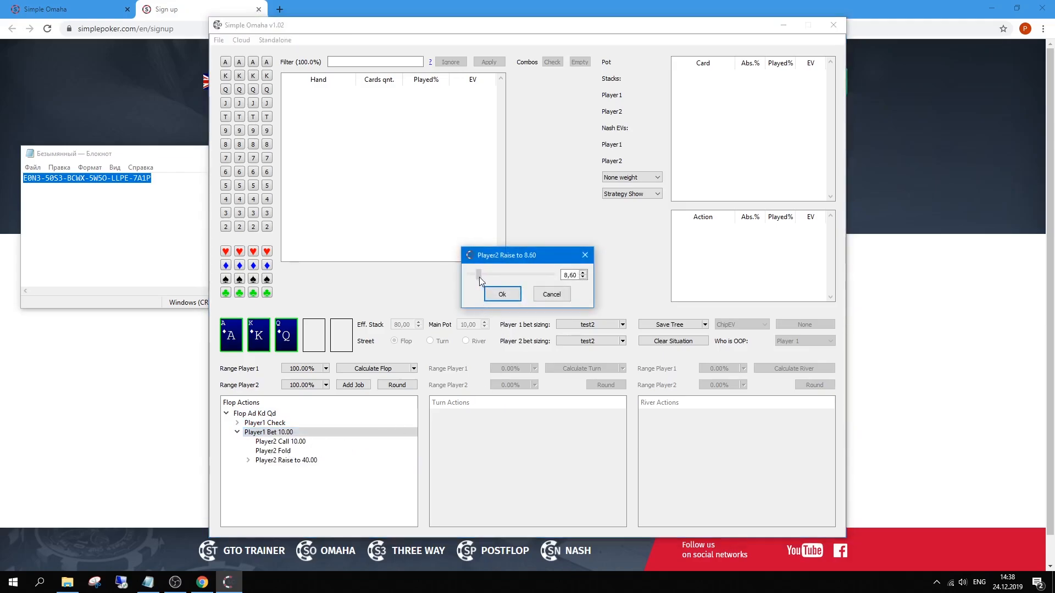
double_click(566, 273)
type("9")
left_click(496, 298)
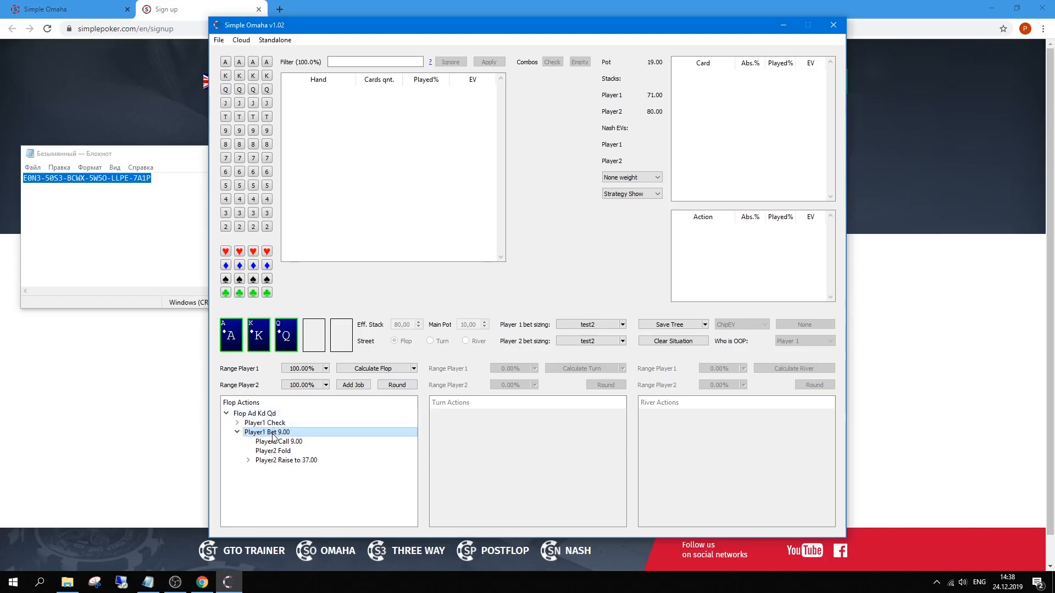
Add a Player 1 bet of 5 as a new node under the flop root
right_click(268, 413)
left_click(289, 418)
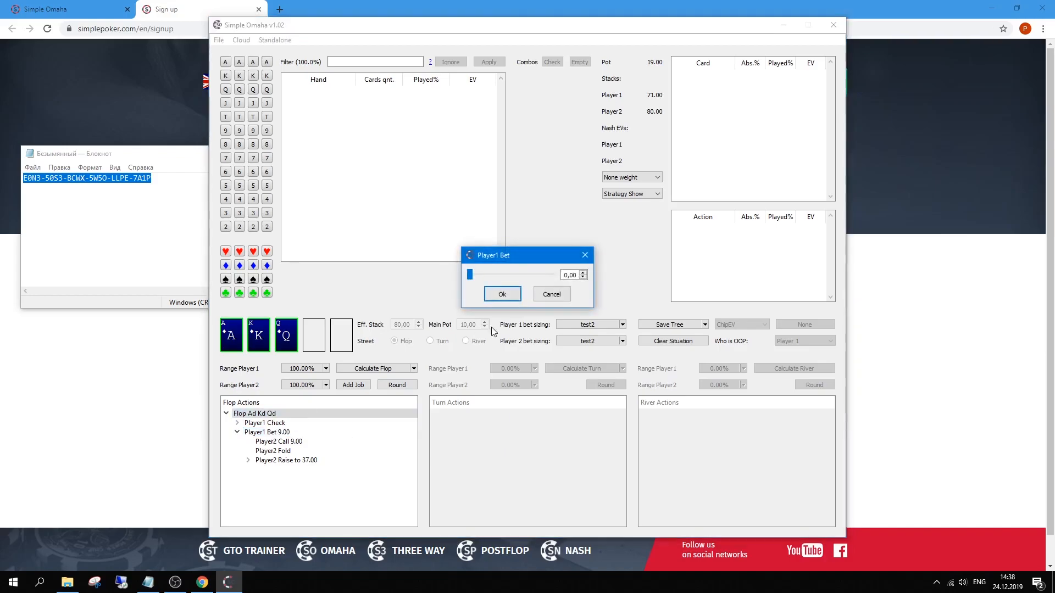
type("5")
left_click(494, 300)
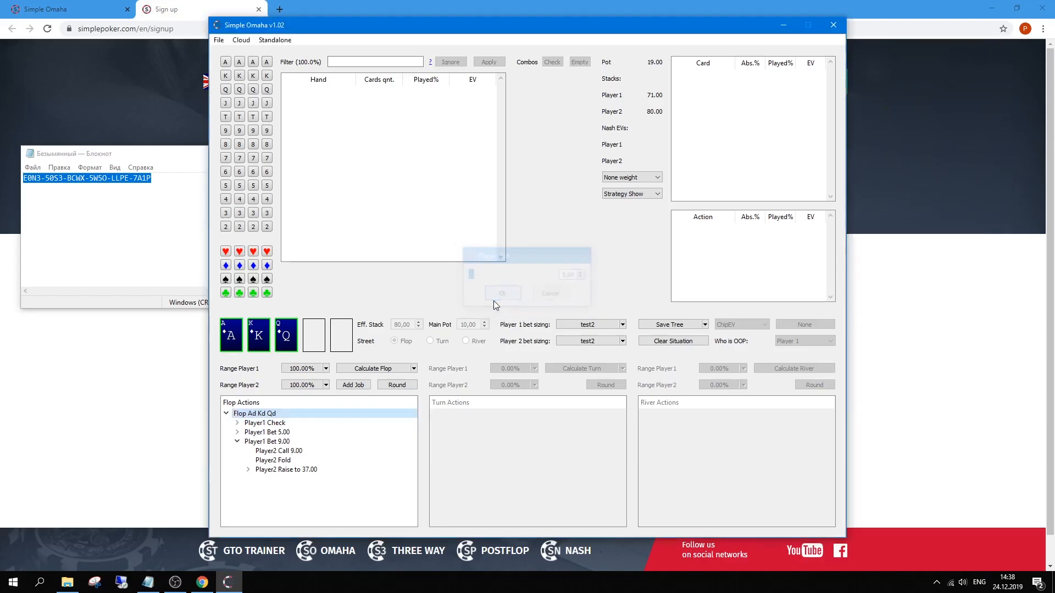
Expand the Player 1 Bet 5.00 branch to inspect its responses and delete the node
left_click(285, 432)
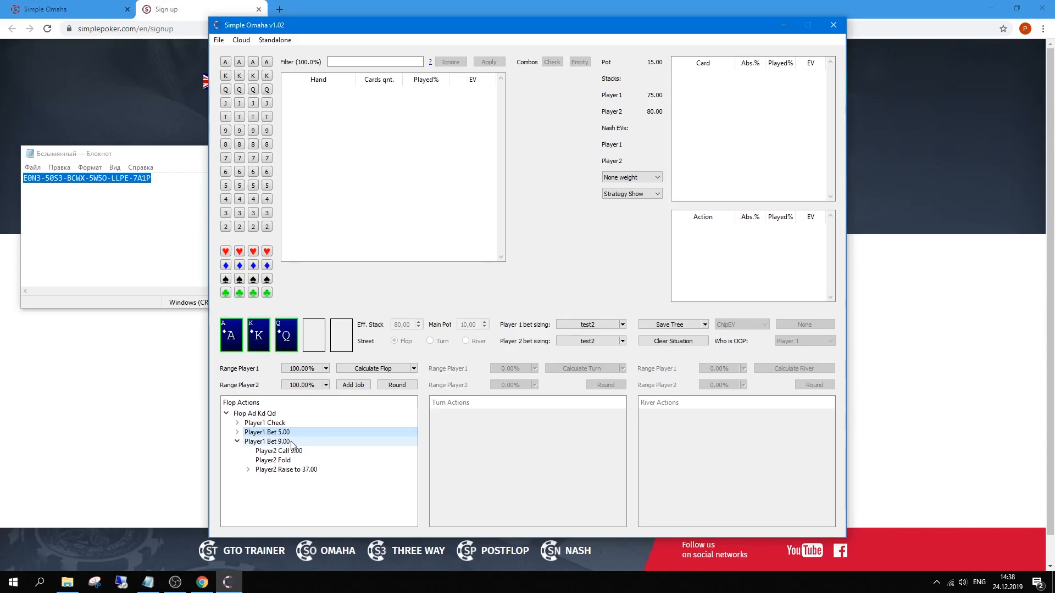
left_click(238, 433)
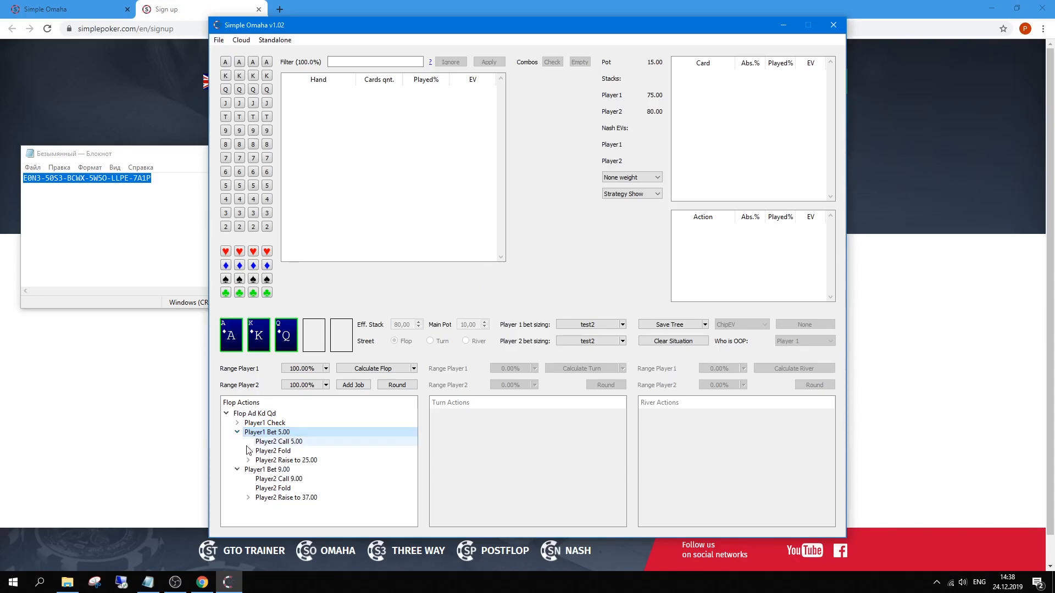
right_click(264, 435)
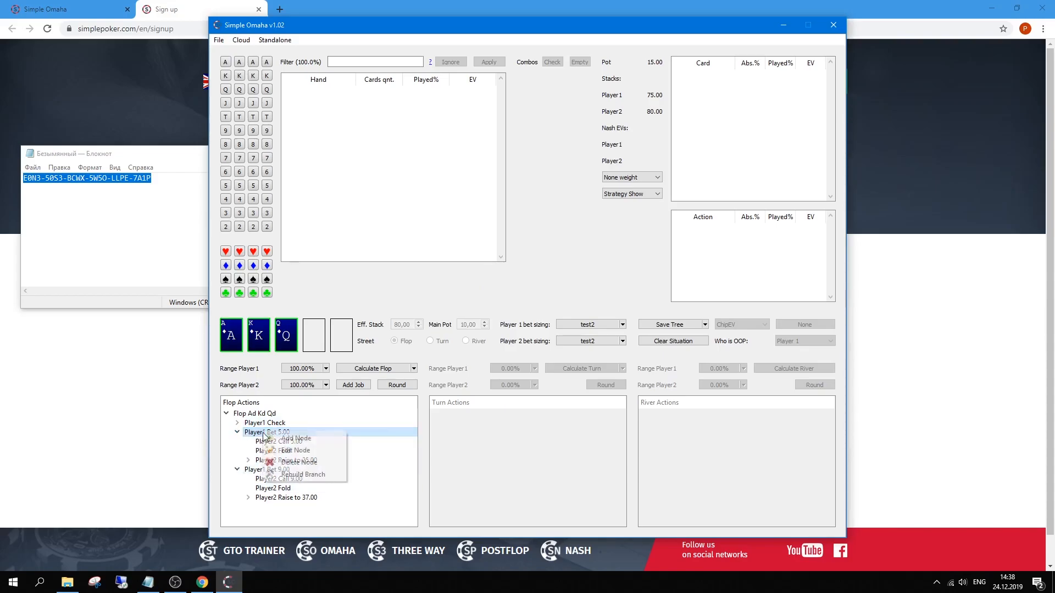
left_click(308, 461)
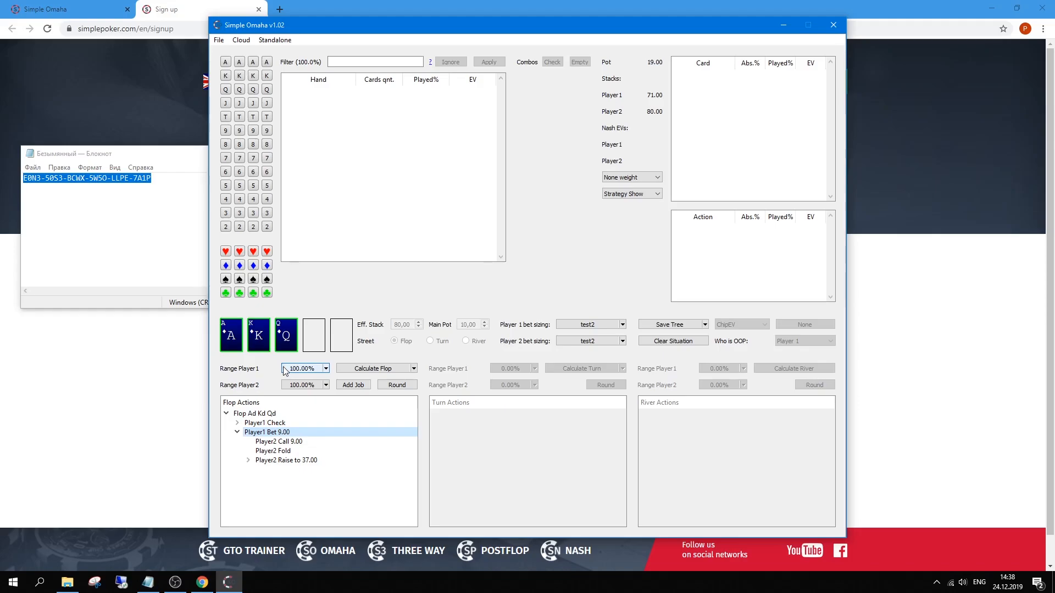
Set Player 1's range to the PokerJuice preset PJ 3bet ip 12% for 3-betting in position
left_click(326, 368)
mouse_move(325, 392)
mouse_move(456, 397)
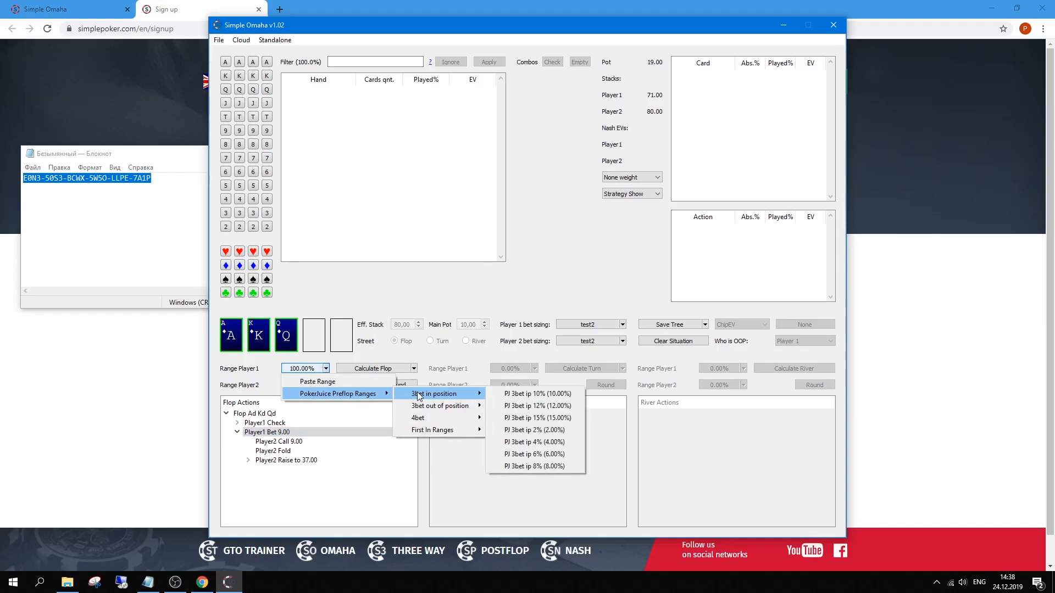
left_click(521, 410)
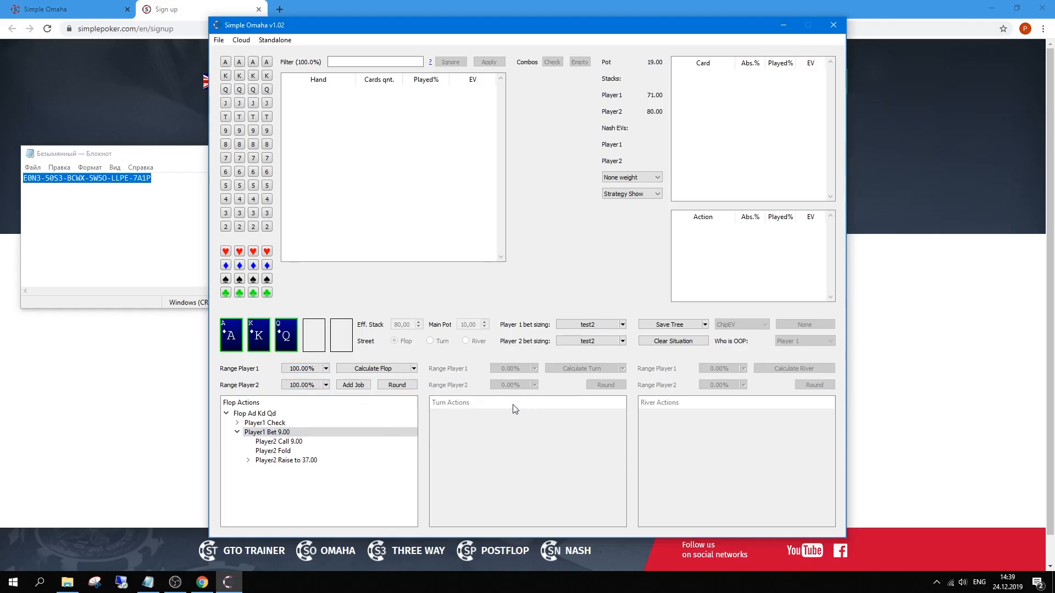
Open Player 2's range in the strategy editor for manual editing
left_click(326, 385)
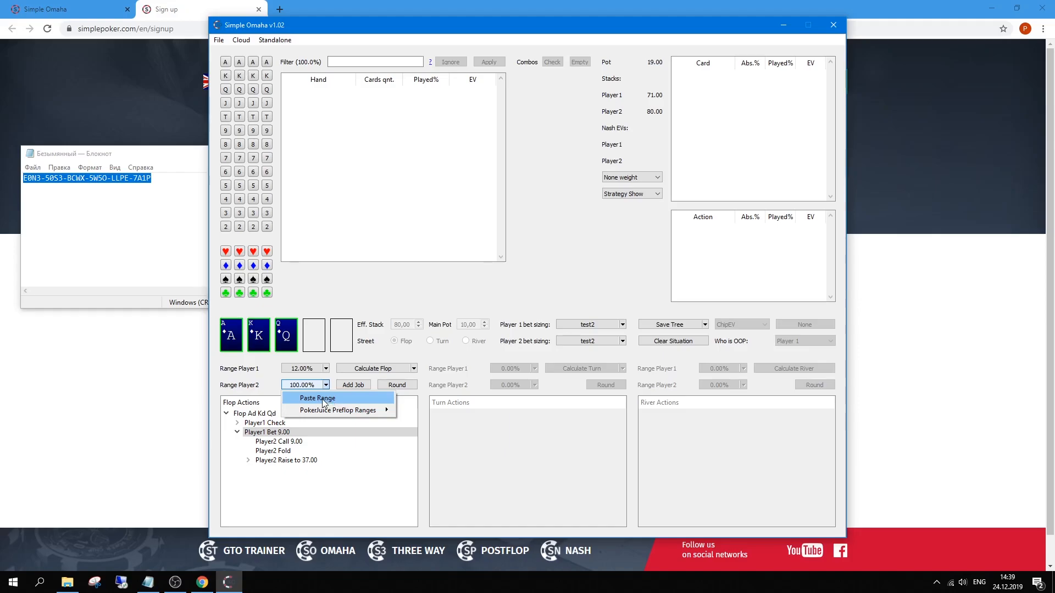
left_click(331, 414)
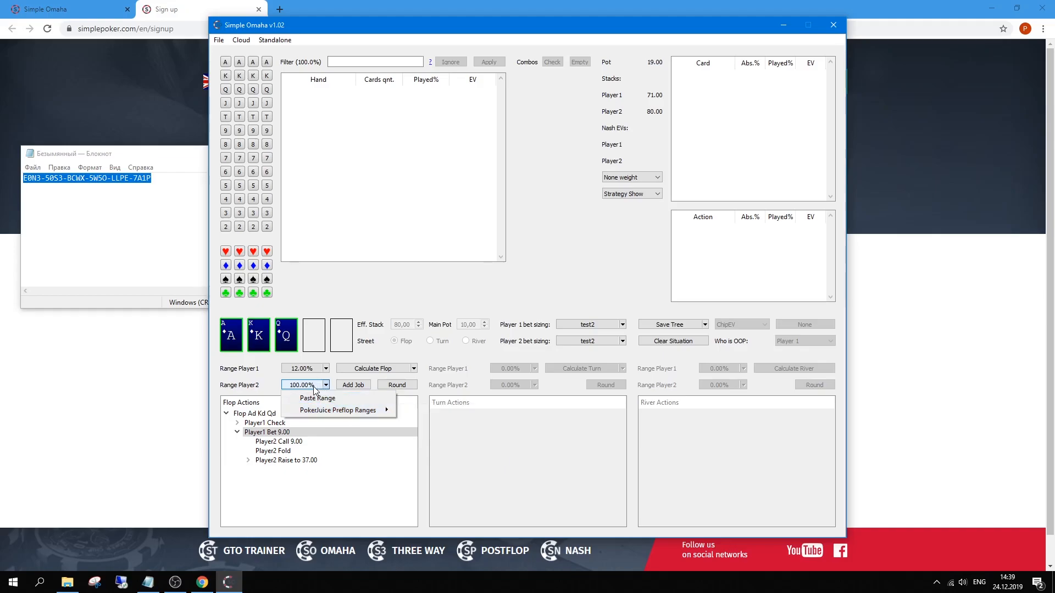
left_click(346, 359)
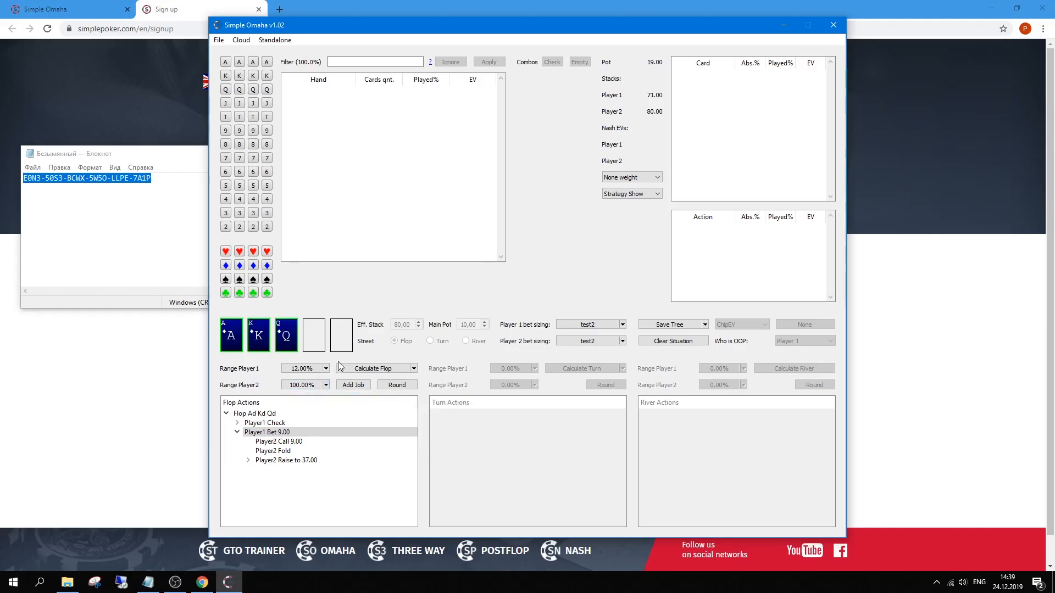
double_click(309, 388)
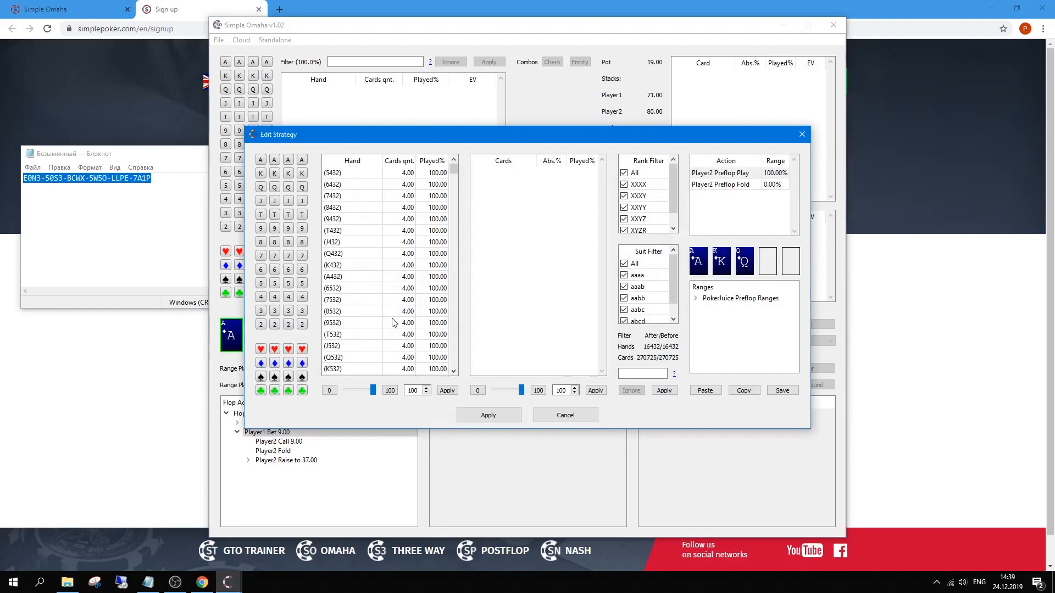
left_click_drag(475, 135, 502, 121)
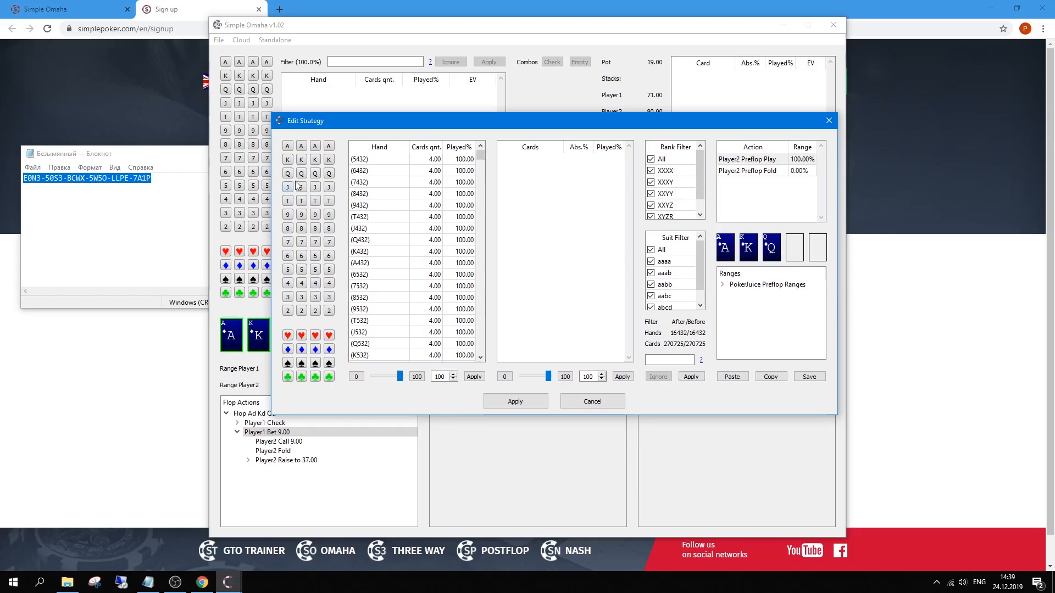
Filter Player 2's hands to those containing 2, 3 and 4, and set their played percentage to 0
left_click(288, 311)
left_click(301, 297)
left_click(315, 283)
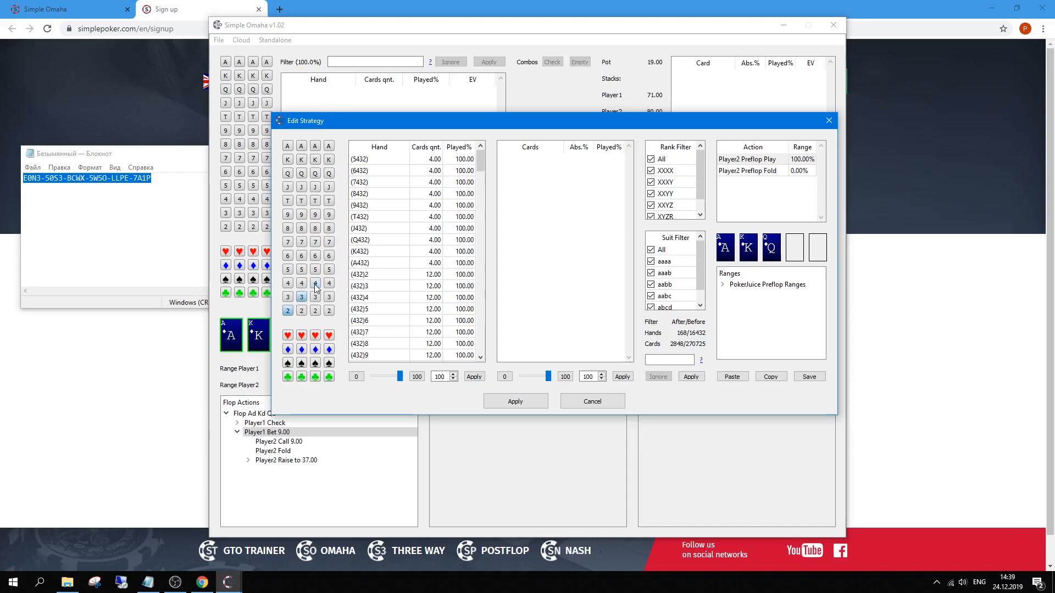
mouse_move(481, 162)
left_mouse_down()
mouse_move(481, 351)
mouse_move(473, 158)
mouse_move(482, 356)
mouse_move(481, 146)
left_mouse_up()
left_click_drag(400, 376, 373, 377)
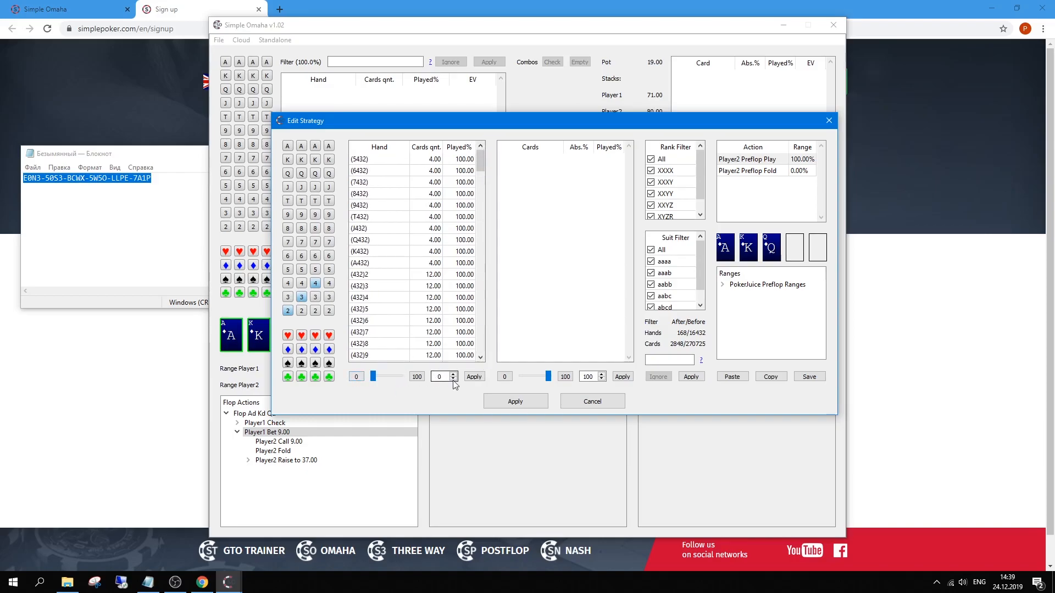
left_click(469, 377)
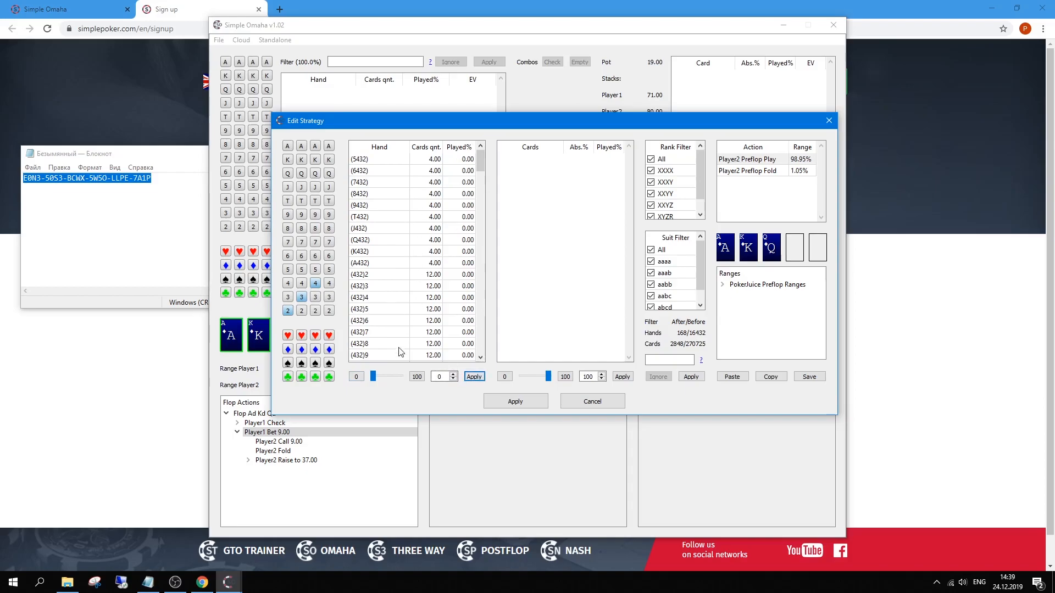
Set the played percentage of the (A432) combos to 50 and clear the 2, 3 and 4 card filter
mouse_move(480, 160)
left_mouse_down()
mouse_move(486, 364)
mouse_move(486, 146)
left_mouse_up()
left_click(359, 264)
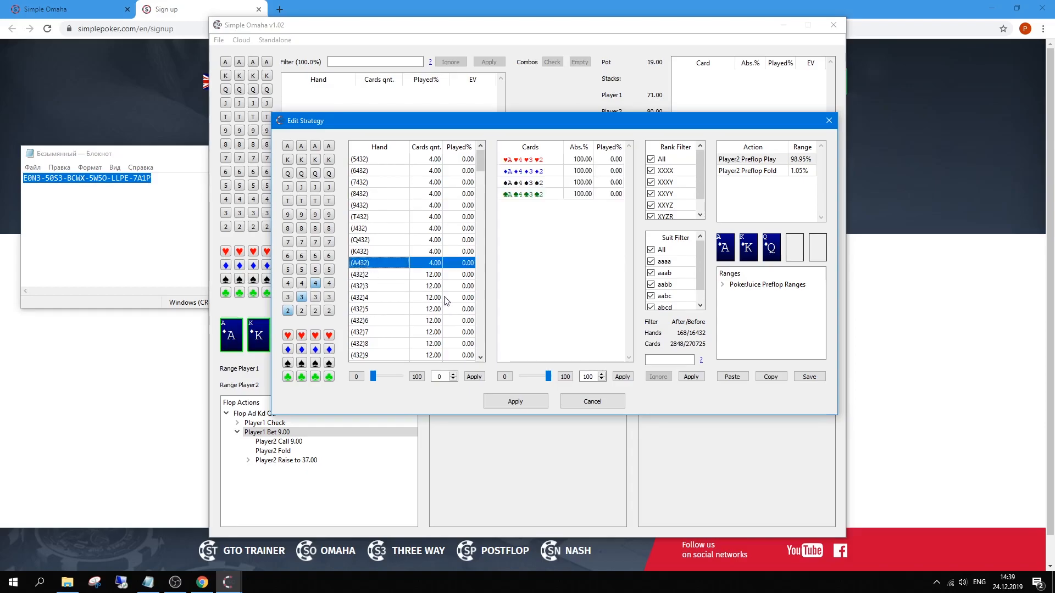
left_click_drag(548, 376, 533, 377)
left_click(533, 378)
left_click(602, 374)
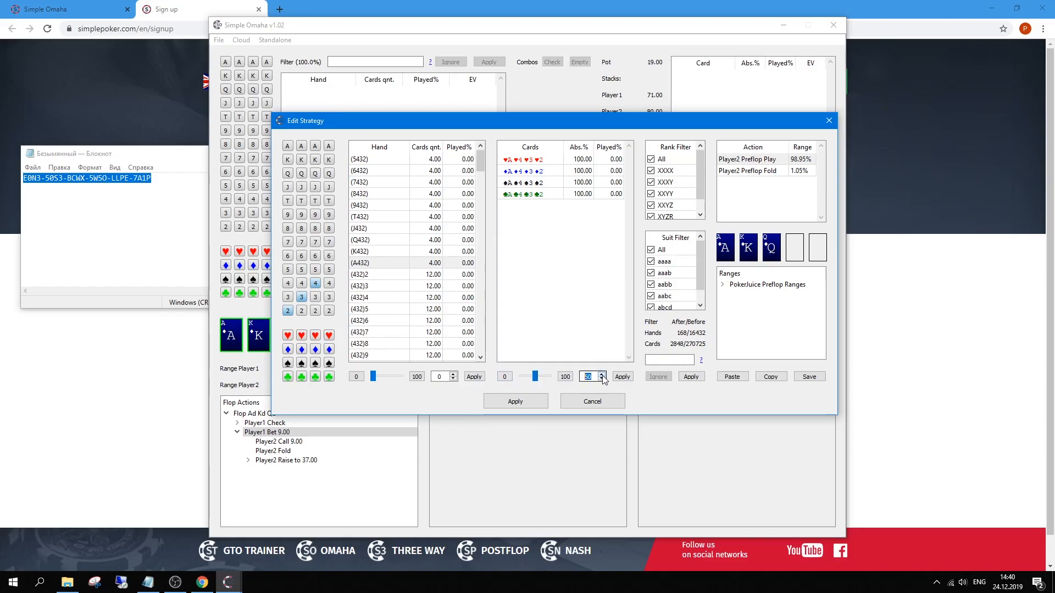
left_click(622, 377)
left_click(287, 311)
left_click(316, 284)
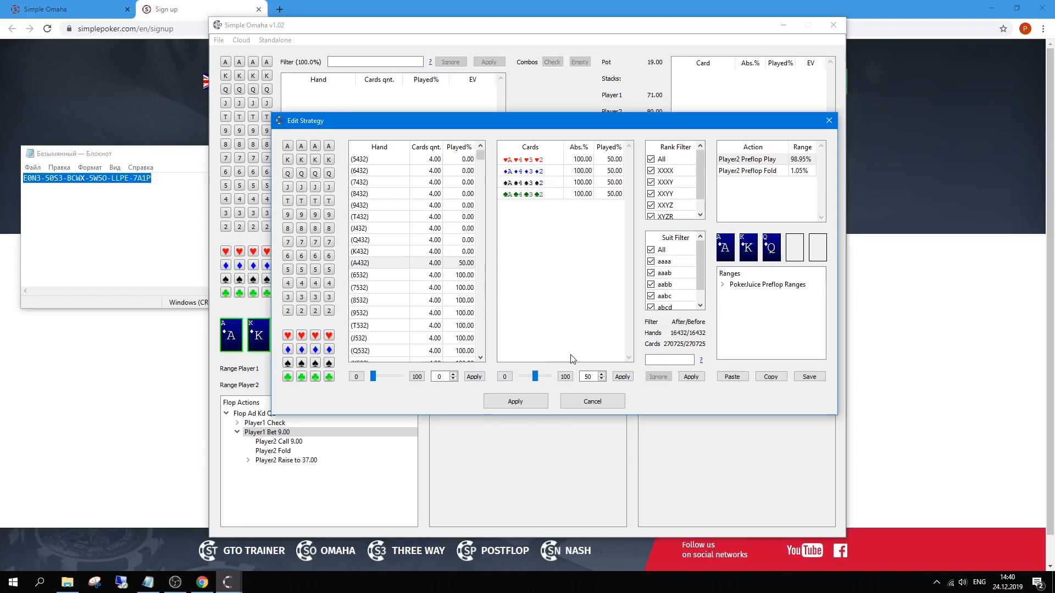
Open the help page on range filter masks and copy the AA,KK mask from its list
left_click(702, 362)
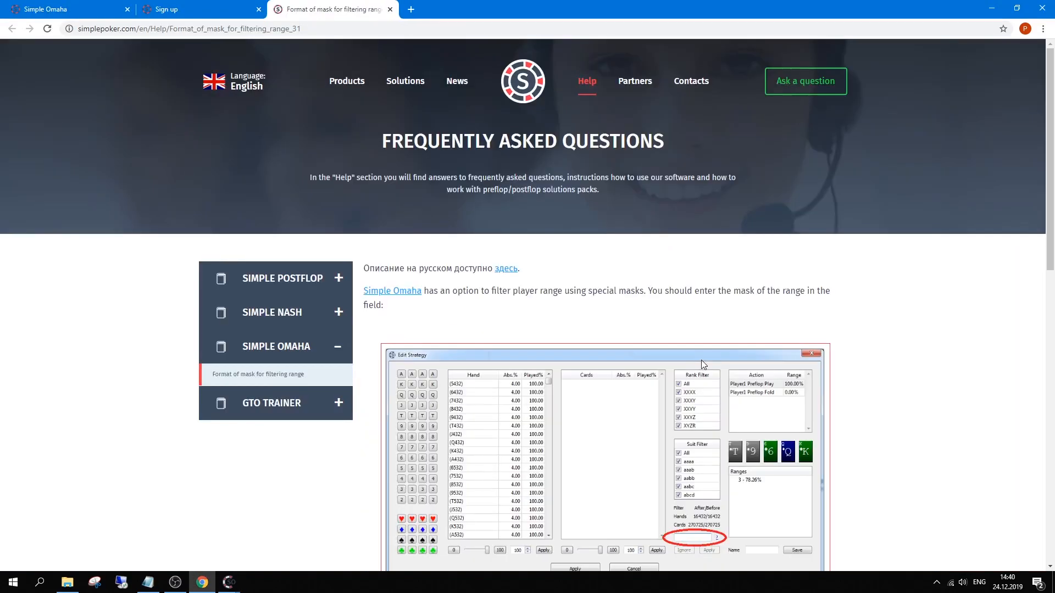
scroll(529, 330, "down", 9)
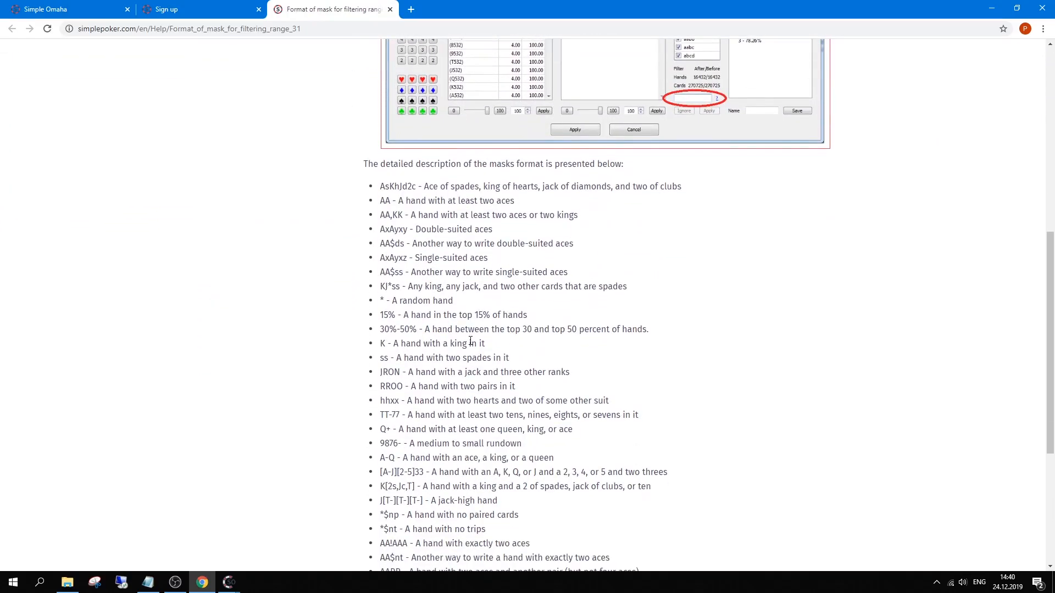
scroll(464, 346, "up", 2)
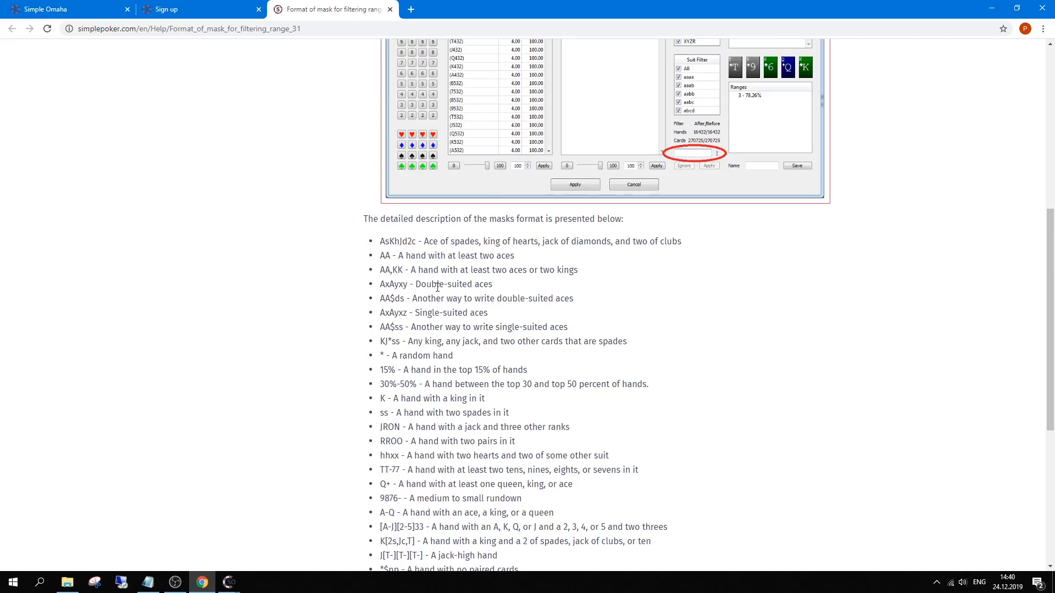
left_click_drag(380, 270, 404, 270)
right_click(400, 270)
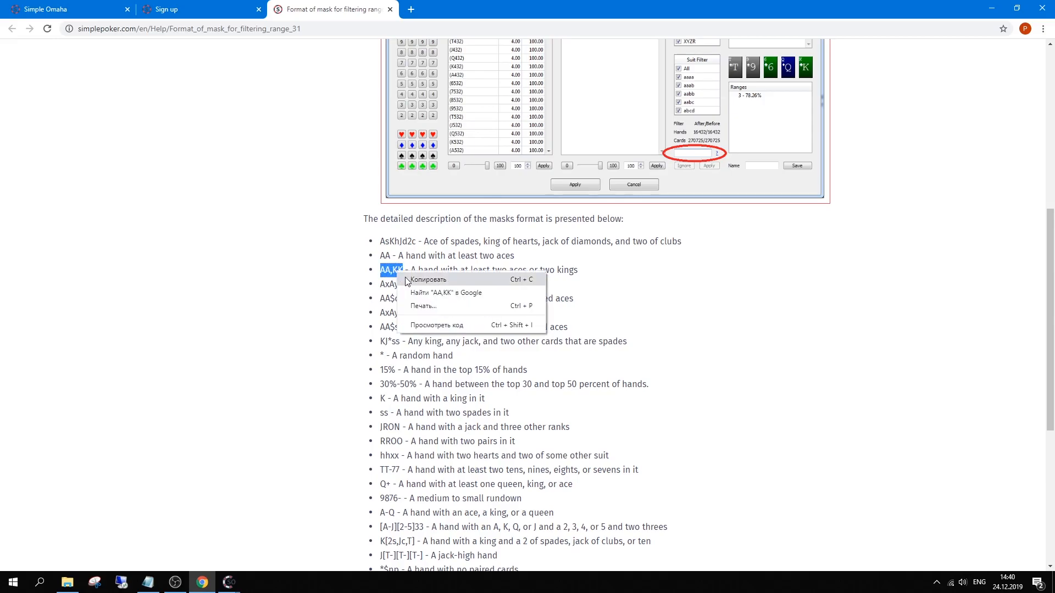
left_click(434, 282)
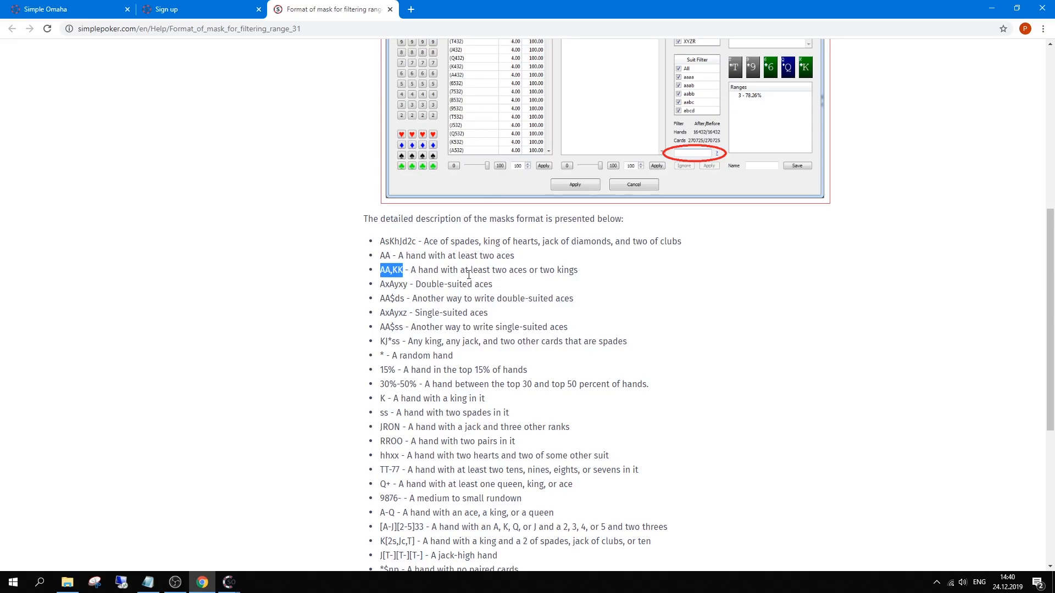
Return to the Edit Strategy window and filter Player 2's hands with the mask AA,KK
mouse_move(228, 582)
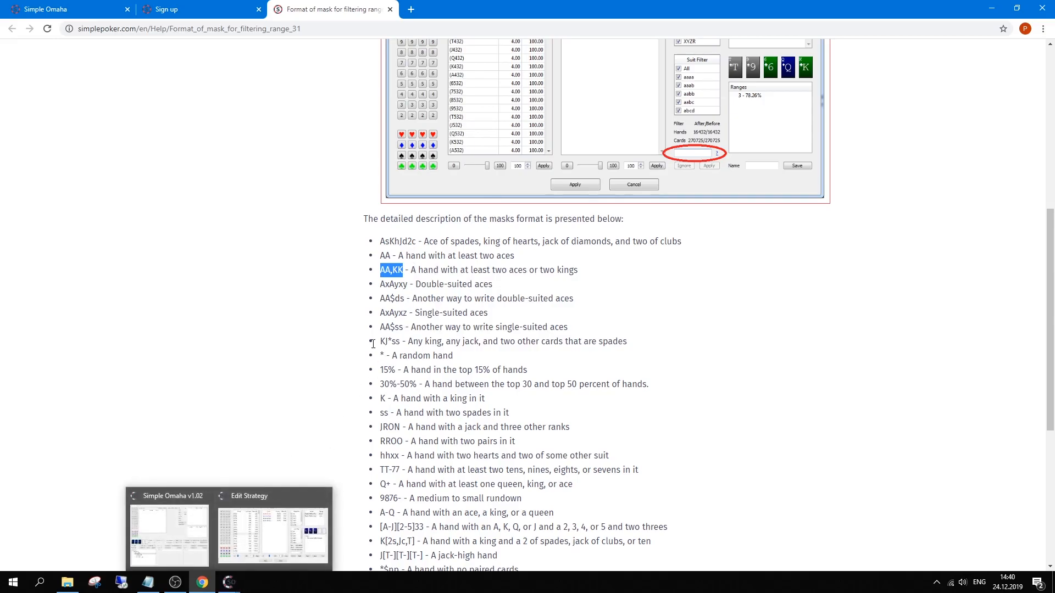
left_click(280, 521)
right_click(671, 361)
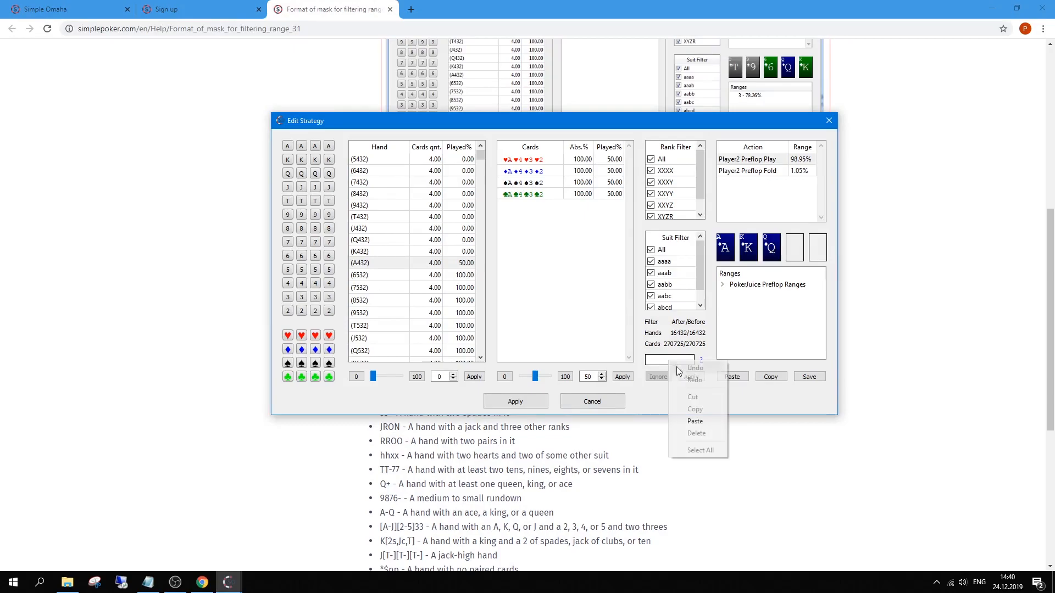
left_click(695, 421)
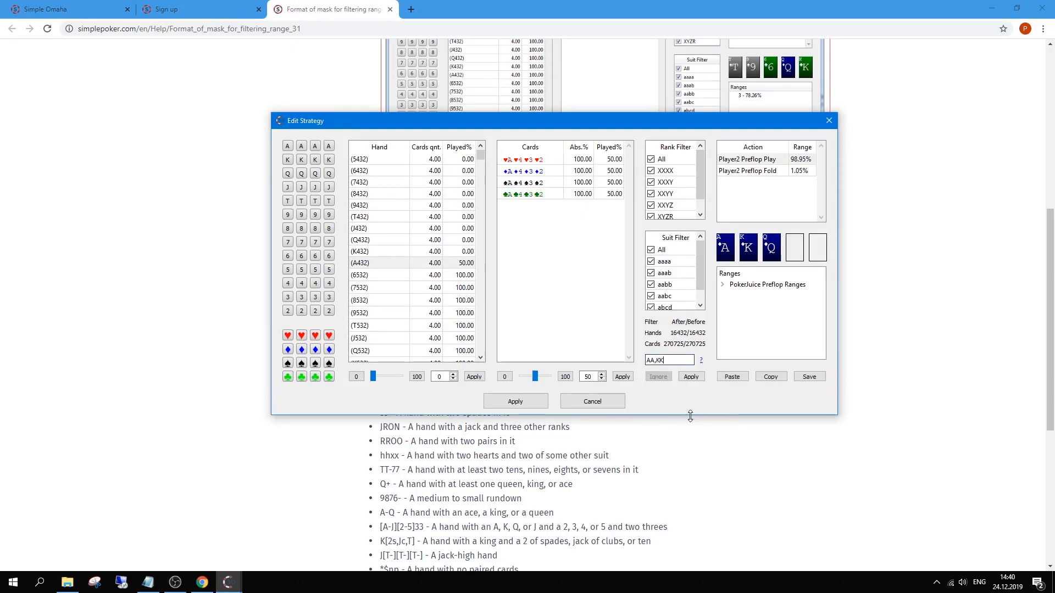
left_click(691, 377)
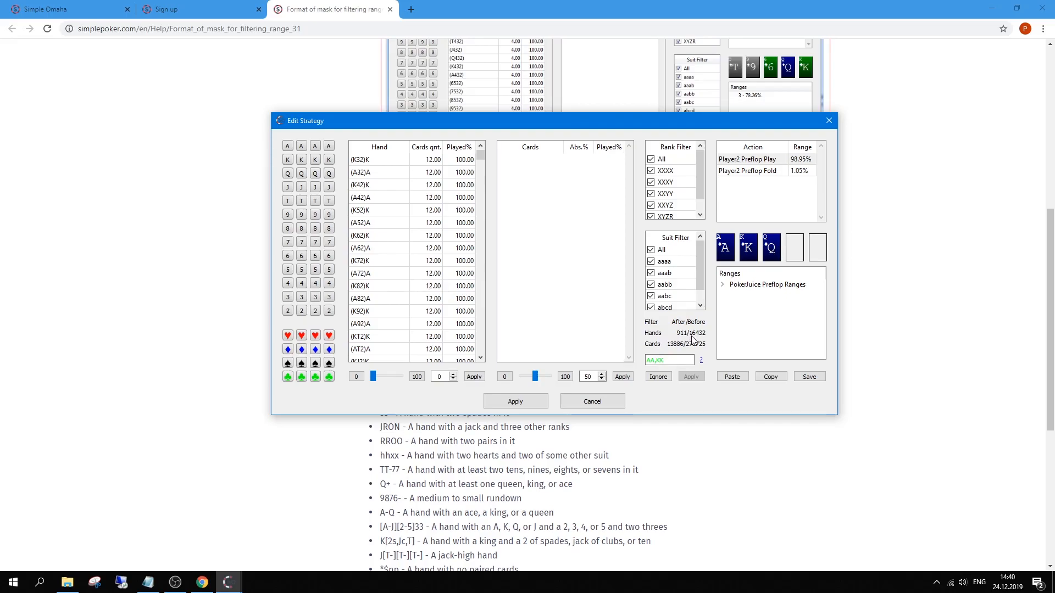
Set the played percentage of the AA,KK hands to 0 and apply the edited range to Player 2
mouse_move(481, 156)
left_mouse_down()
mouse_move(487, 349)
mouse_move(483, 155)
left_mouse_up()
left_click(467, 377)
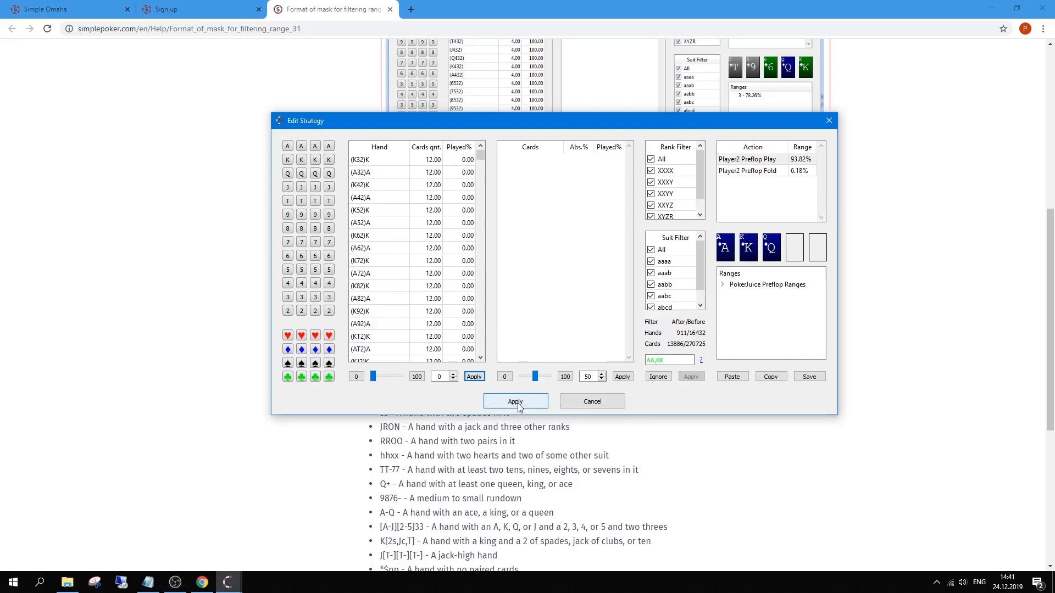
mouse_move(481, 155)
left_mouse_down()
mouse_move(478, 278)
mouse_move(478, 148)
left_mouse_up()
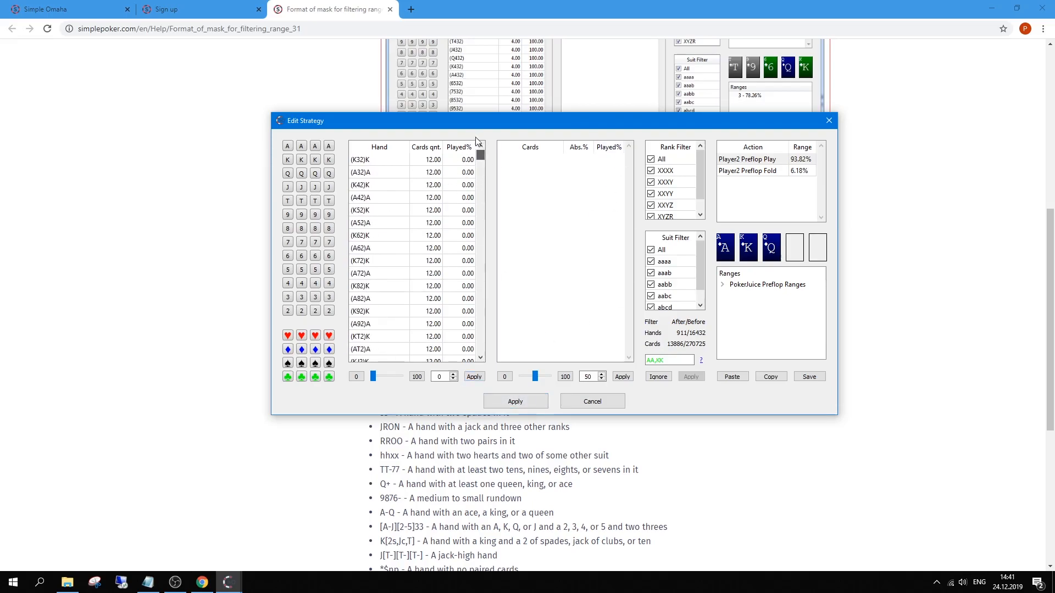
left_click(515, 401)
left_click(228, 583)
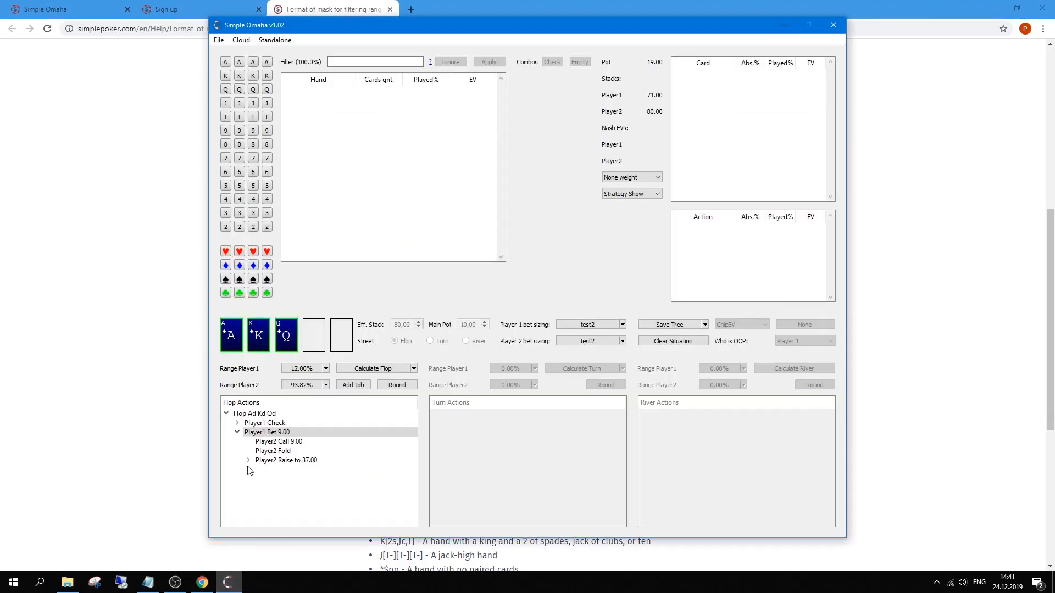
Set Player 2's range to a 4% preset from the PokerJuice preflop ranges
left_click(326, 384)
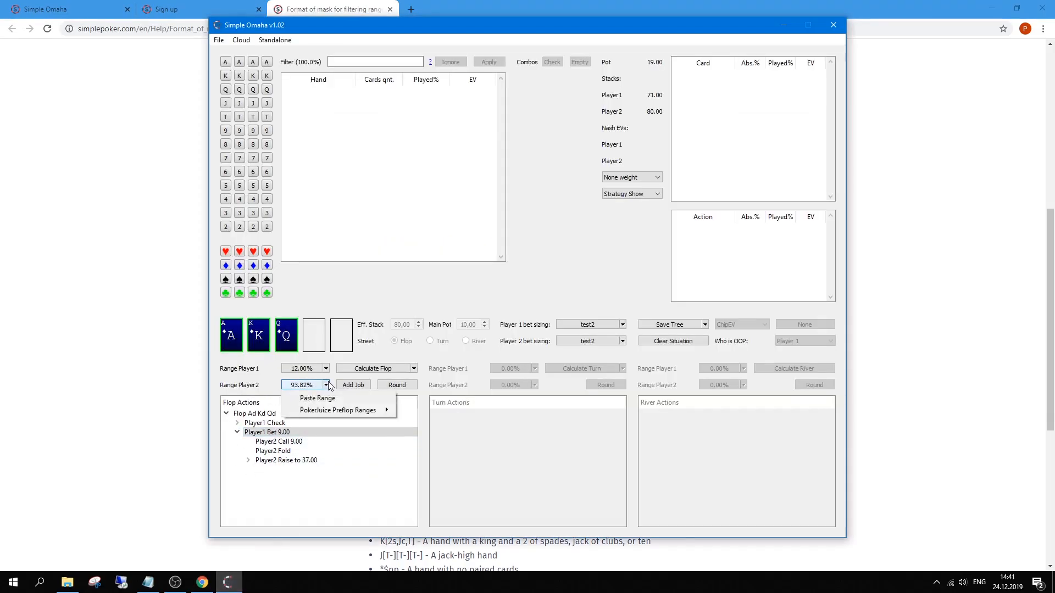
mouse_move(385, 410)
mouse_move(434, 434)
left_click(526, 459)
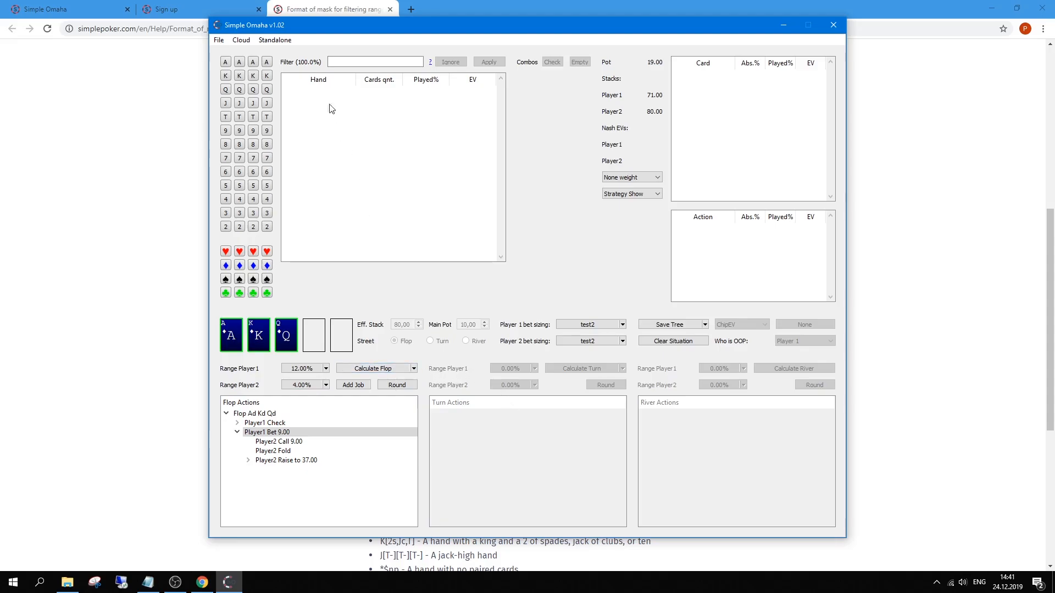
left_click(284, 41)
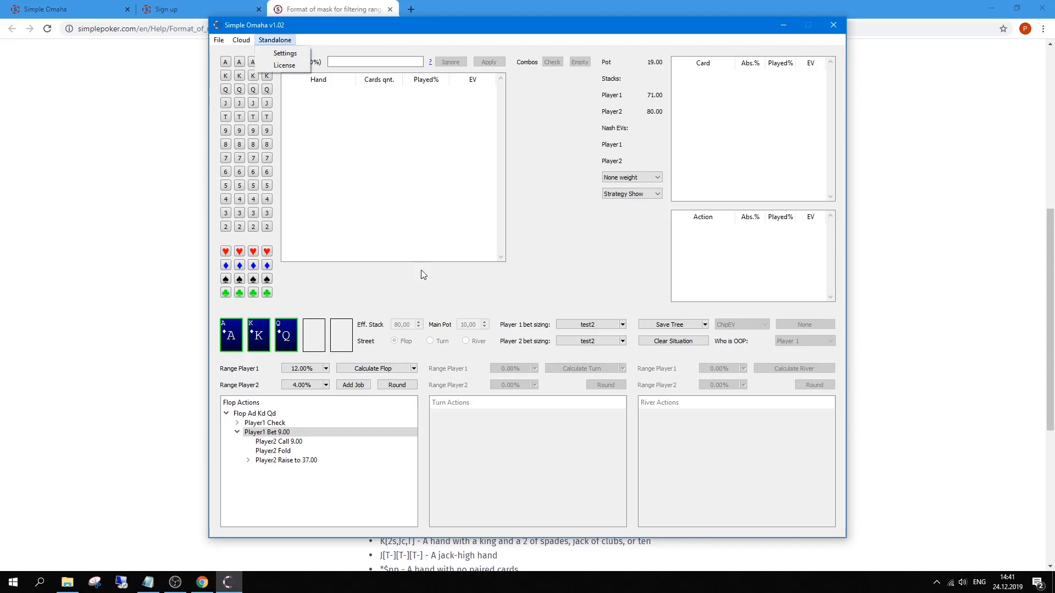
left_click(456, 352)
left_click(413, 368)
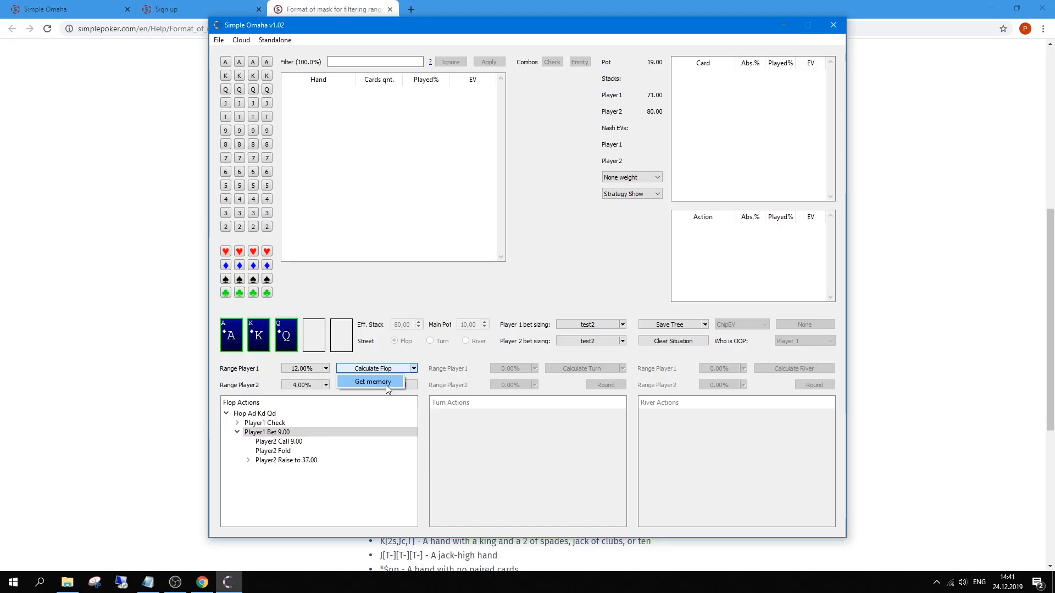
left_click(280, 44)
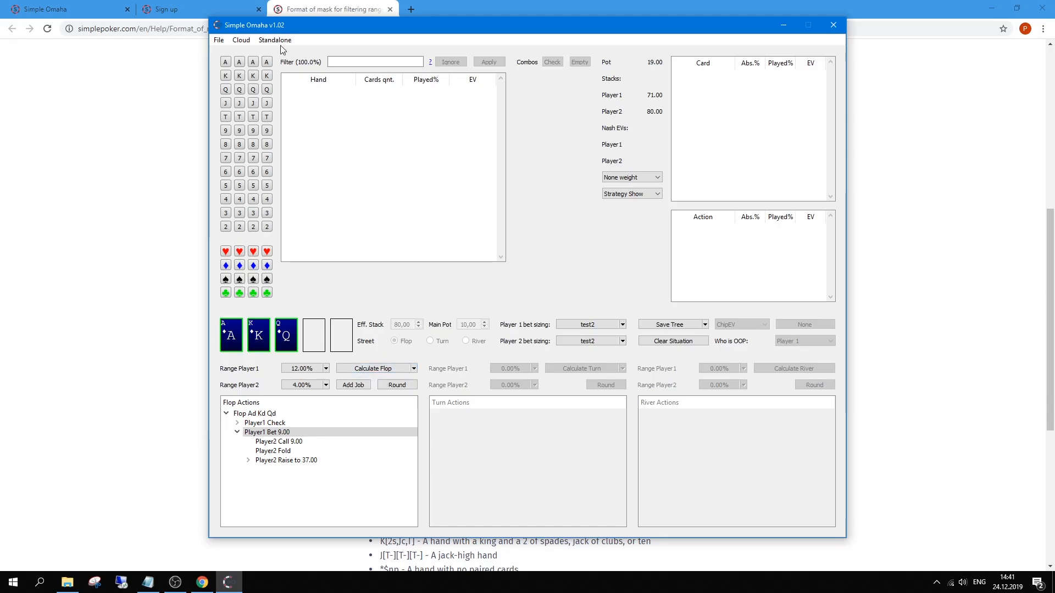
Set the flop calculation method to ESCFR and the abstraction to Small in the standalone calculation settings
left_click(276, 40)
left_click(284, 54)
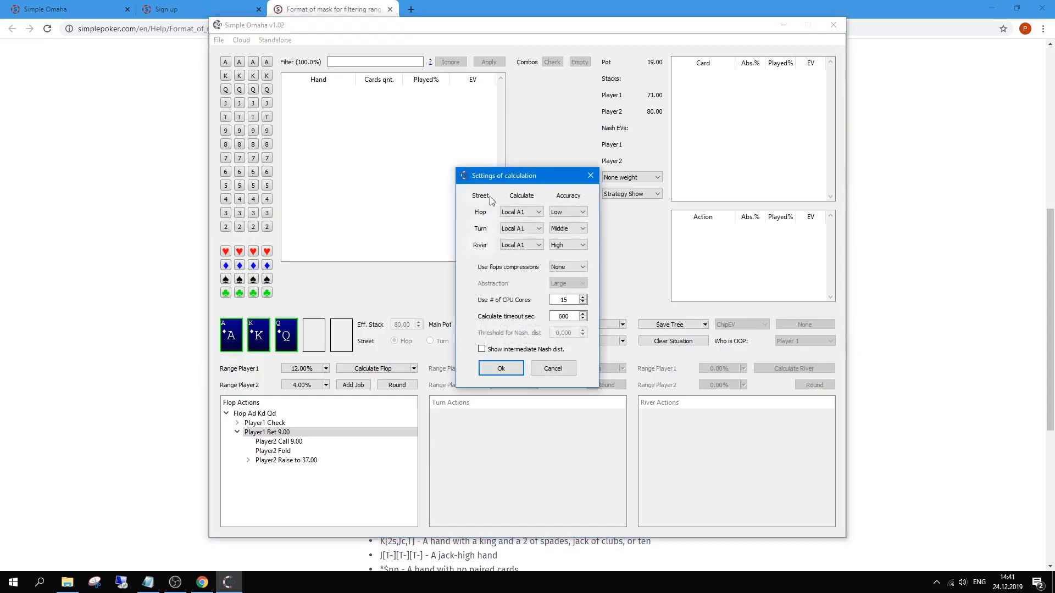
left_click(521, 212)
left_click(521, 243)
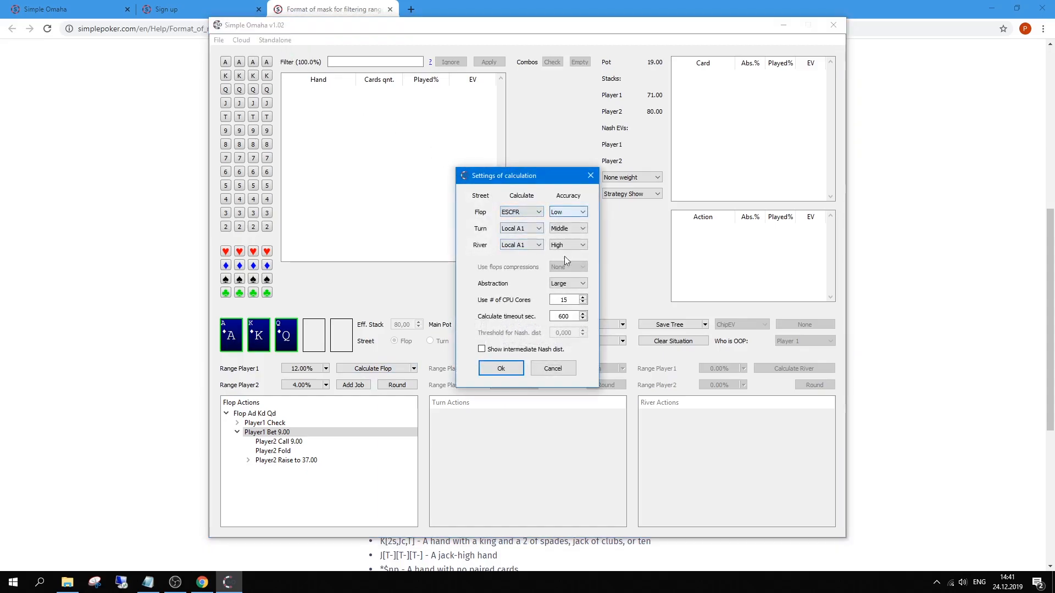
left_click(566, 284)
left_click(566, 292)
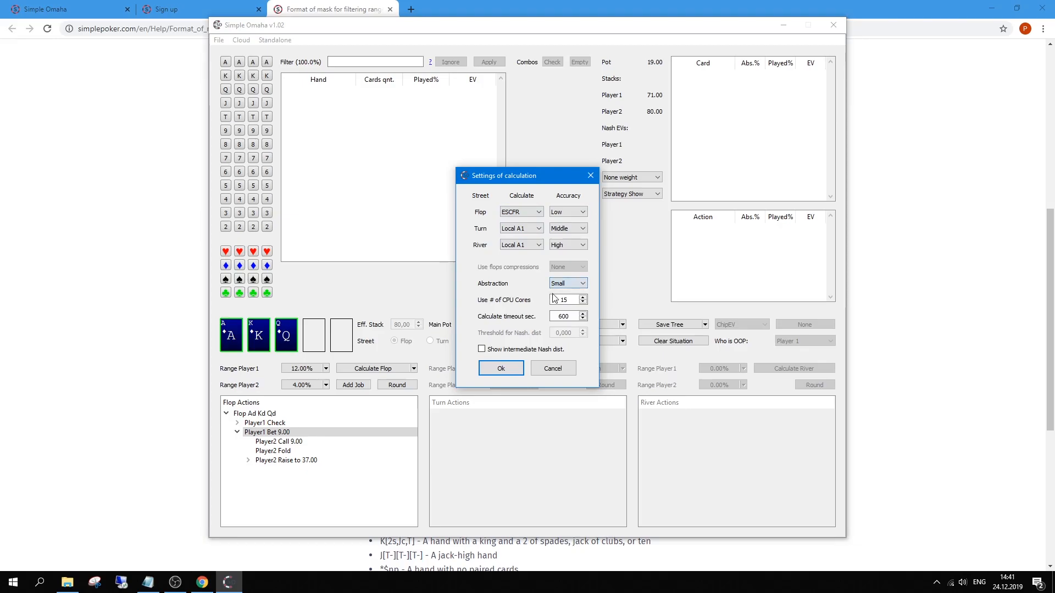
left_click(500, 368)
Check how much memory the flop calculation needs
left_click(413, 368)
left_click(399, 381)
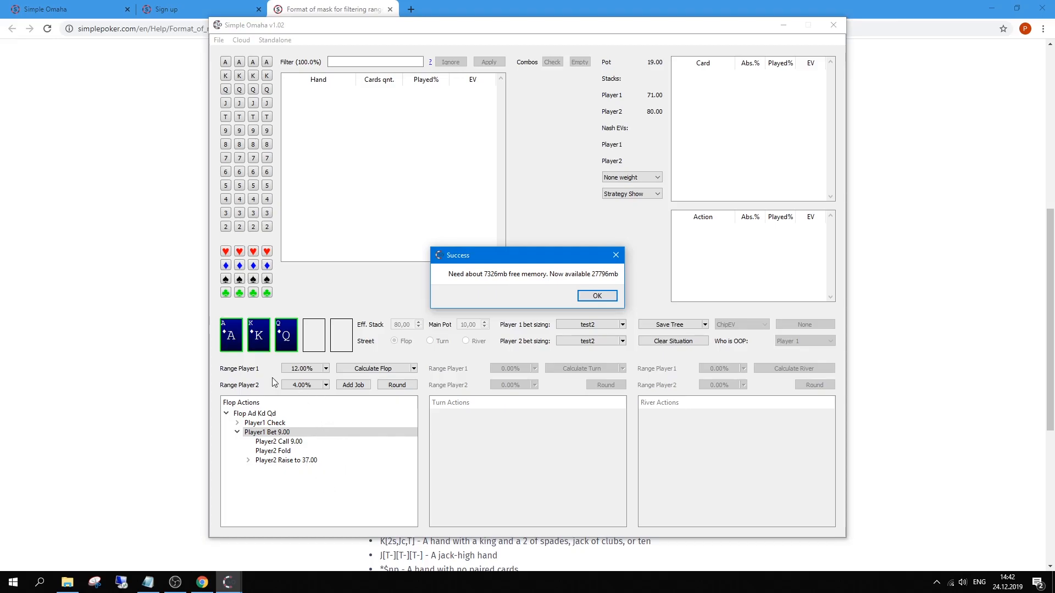
left_click(594, 296)
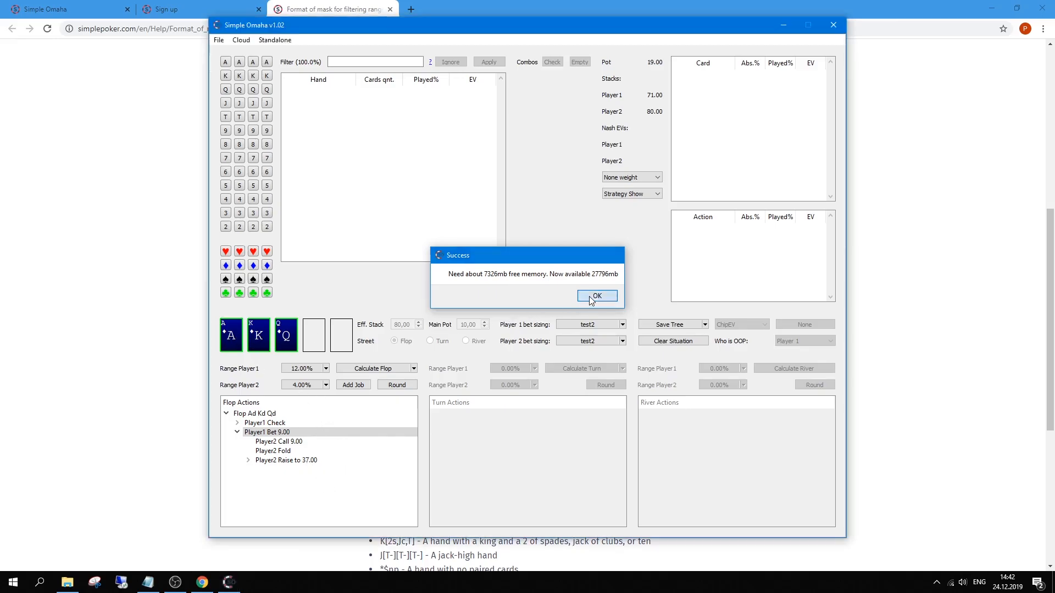
Change the flop's calculation method again in the standalone calculation settings and save the settings
left_click(275, 40)
left_click(277, 50)
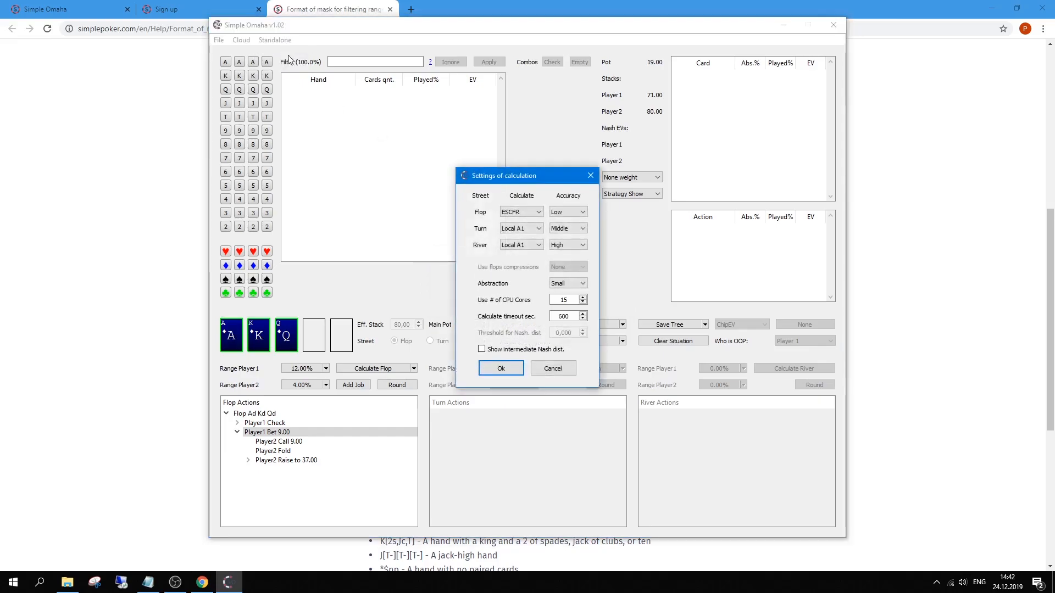
left_click(521, 212)
left_click(522, 232)
left_click(501, 369)
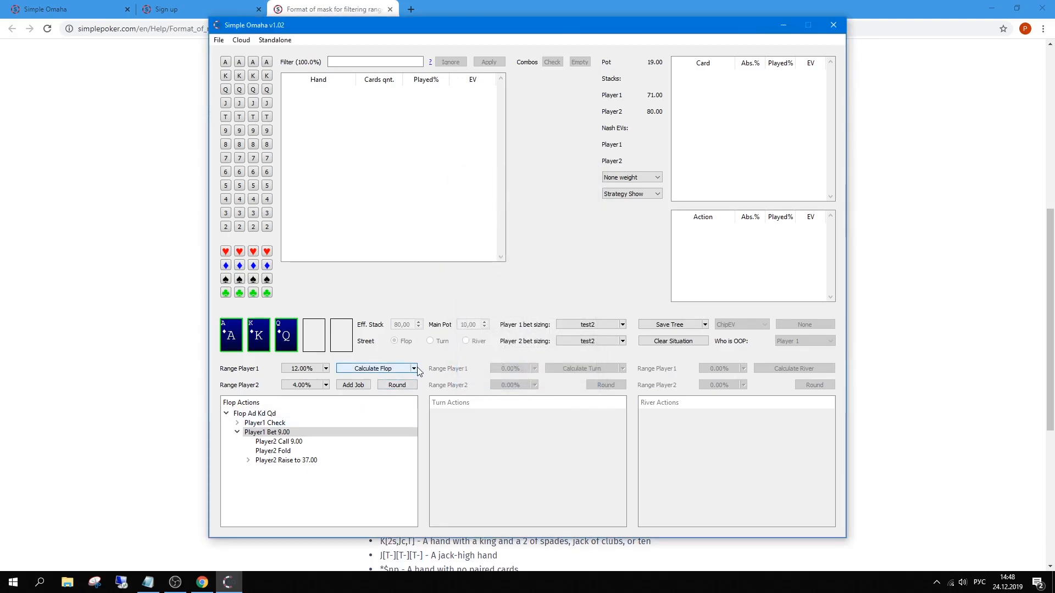
Check how much memory calculating the Ad Kd Qd flop needs with the saved settings
left_click(414, 368)
left_click(380, 382)
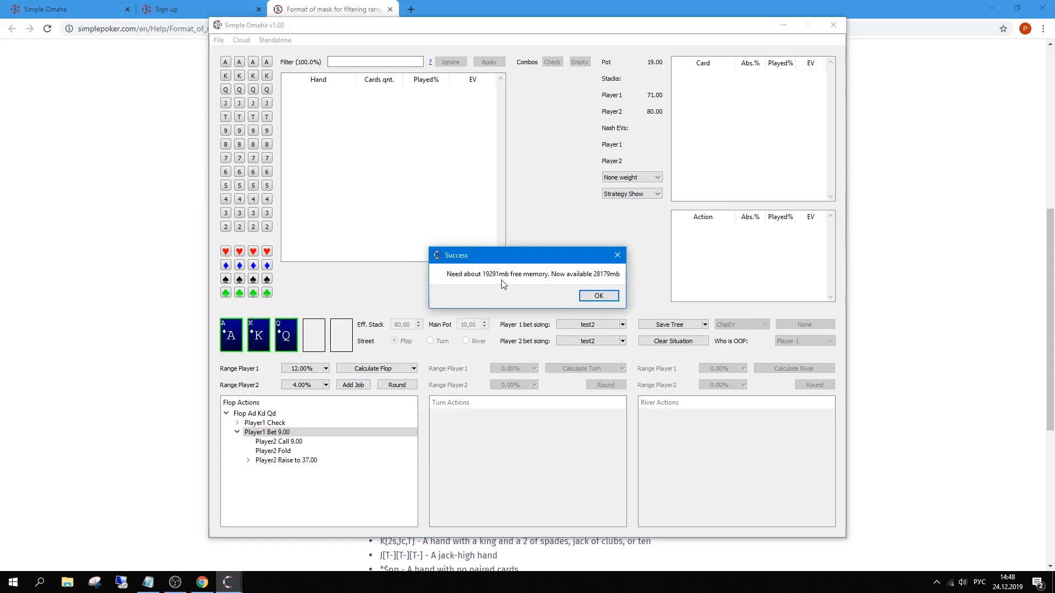
left_click(586, 296)
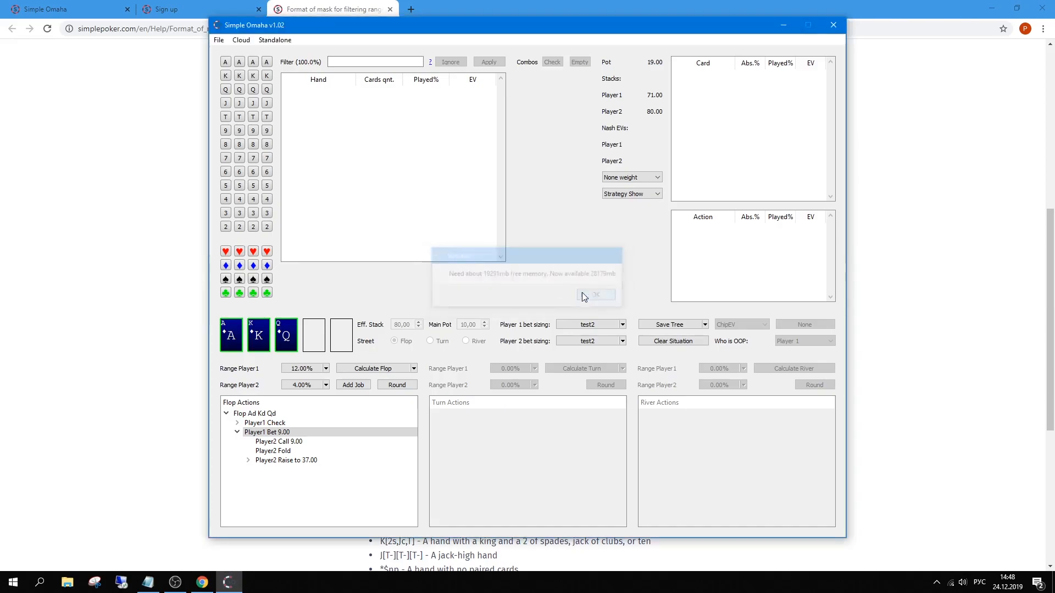
Change the flop to ace of hearts, king of diamonds and queen of spades
left_click(225, 337)
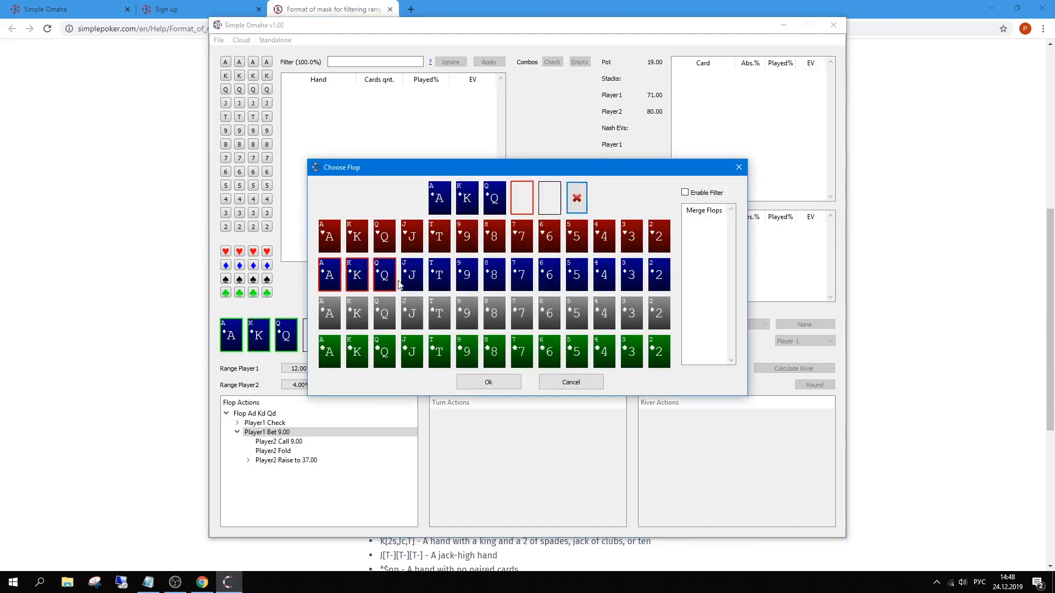
left_click(329, 236)
left_click(356, 274)
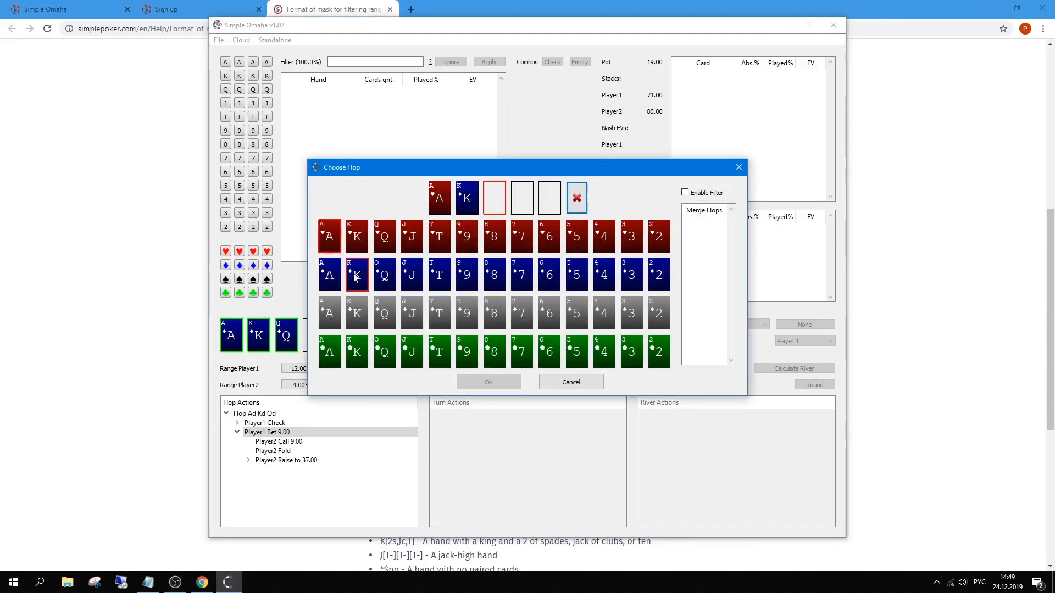
left_click(384, 313)
left_click(489, 382)
Check how much memory calculating the Ah Kd Qs flop needs
left_click(413, 368)
left_click(378, 381)
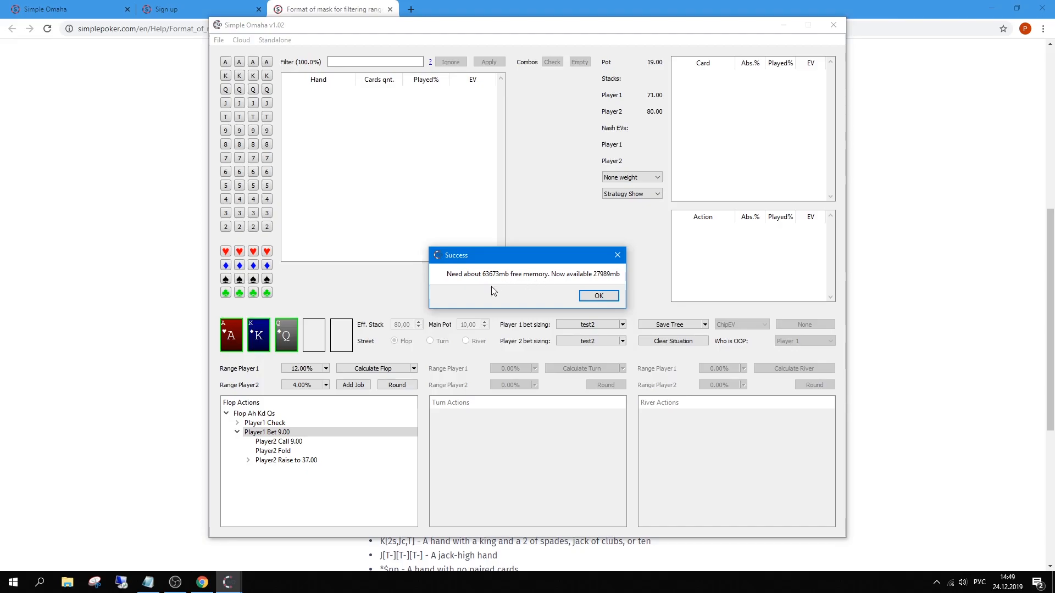
left_click(598, 296)
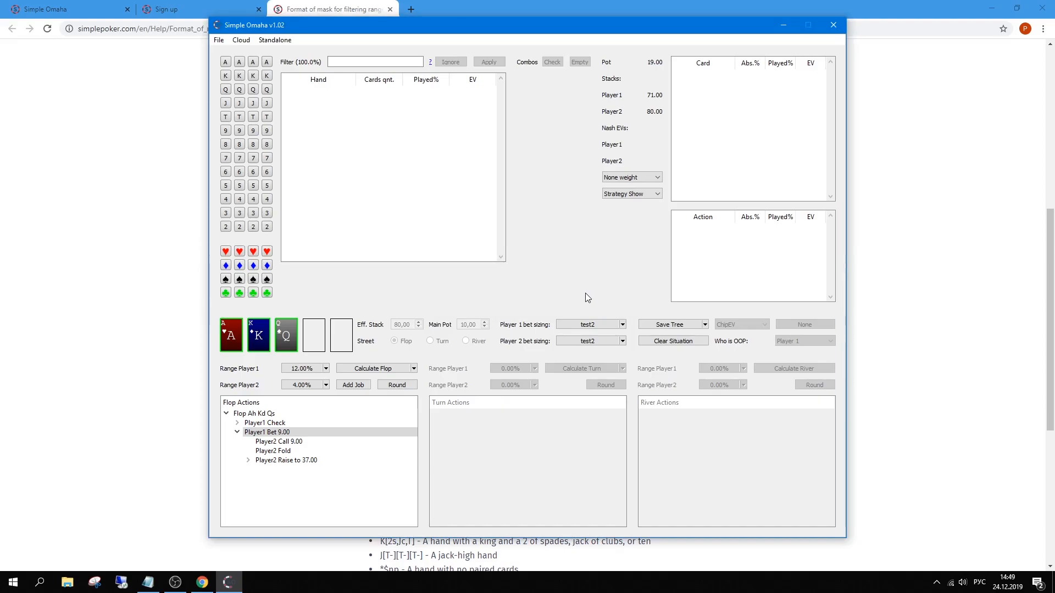
Load the completed Jh 5d 5s situation of the Free pack from the cloud situations
left_click(241, 40)
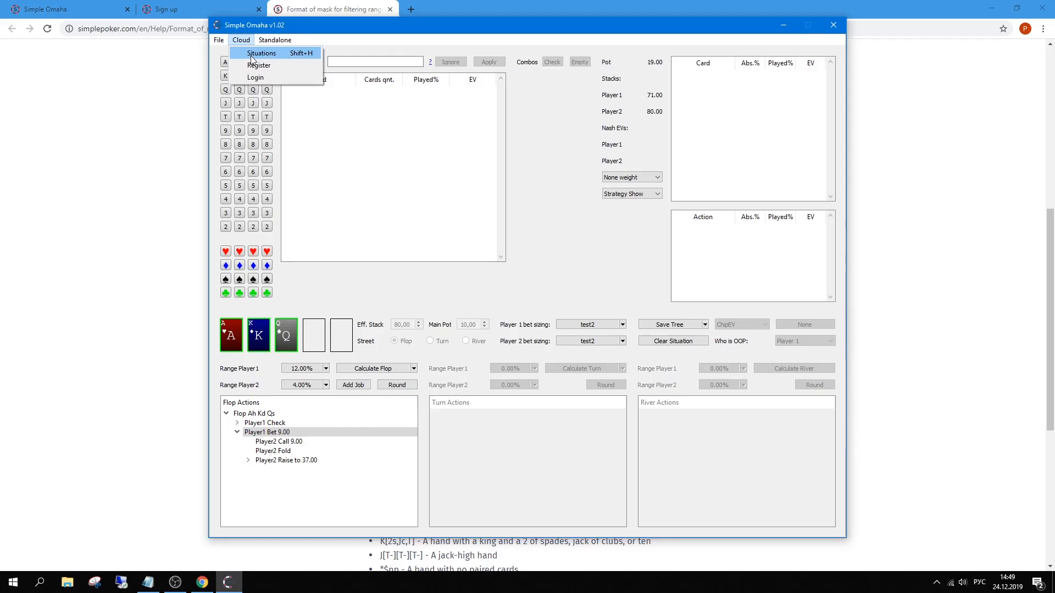
left_click(251, 55)
left_click(432, 229)
left_click(425, 217)
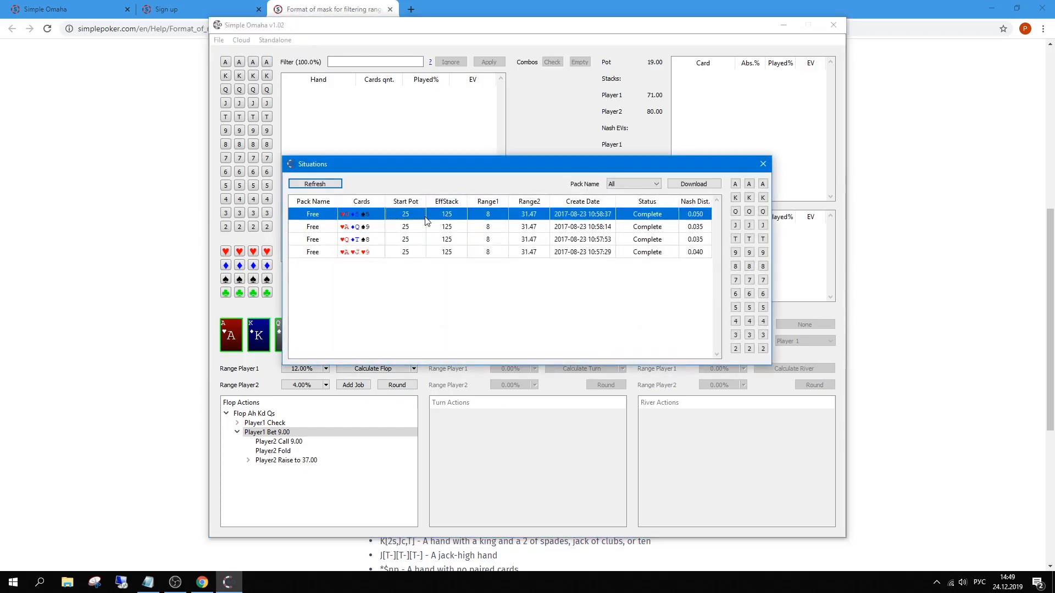
double_click(425, 218)
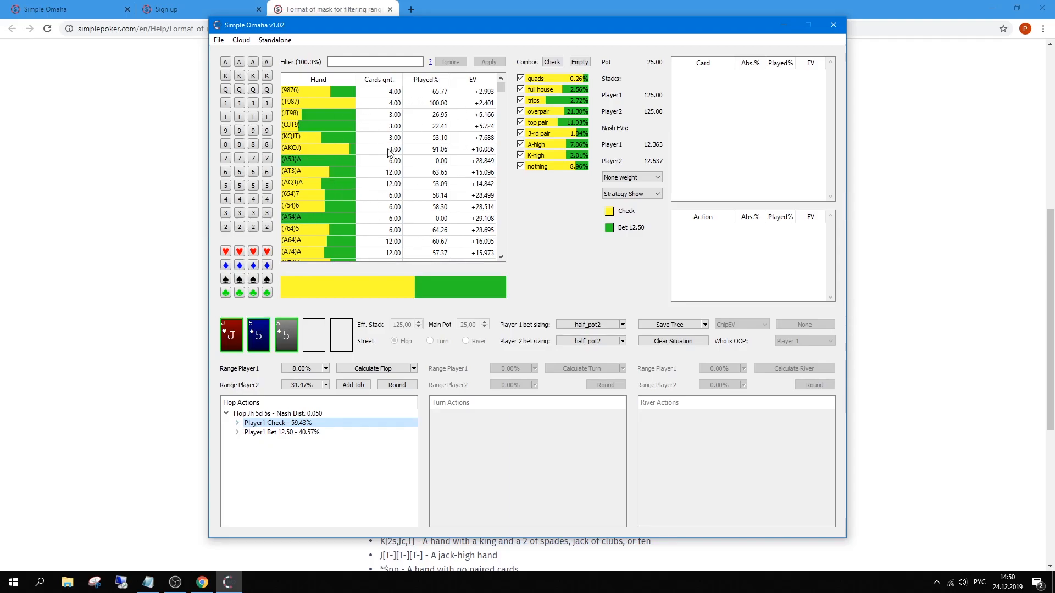
Examine the suit combinations and action EVs of the (9876) hand, and look through Player 1's hand list
left_click(378, 104)
left_click(331, 90)
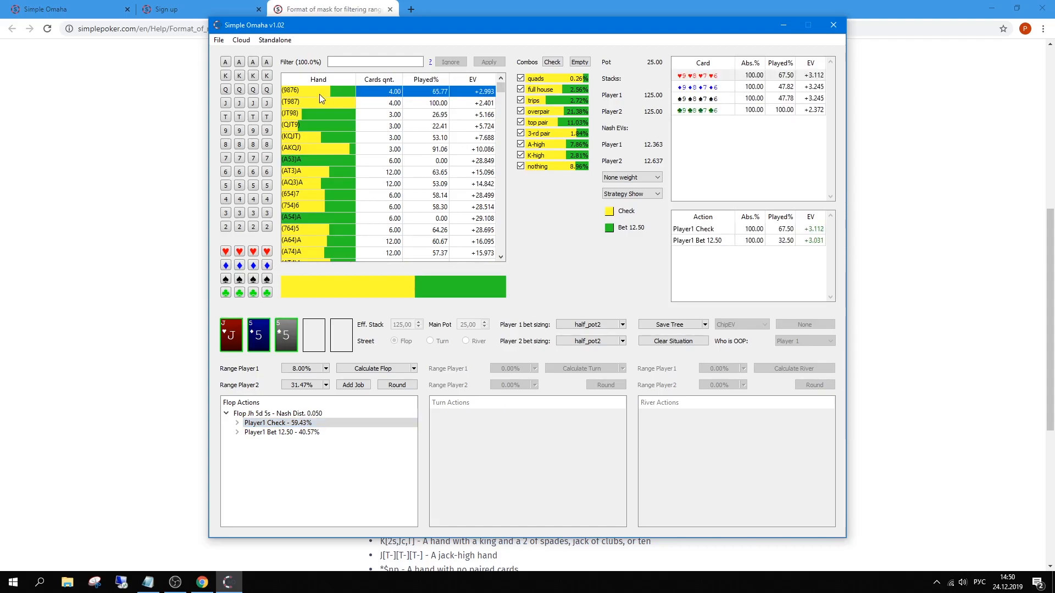
scroll(321, 119, "down", 5)
scroll(327, 129, "up", 5)
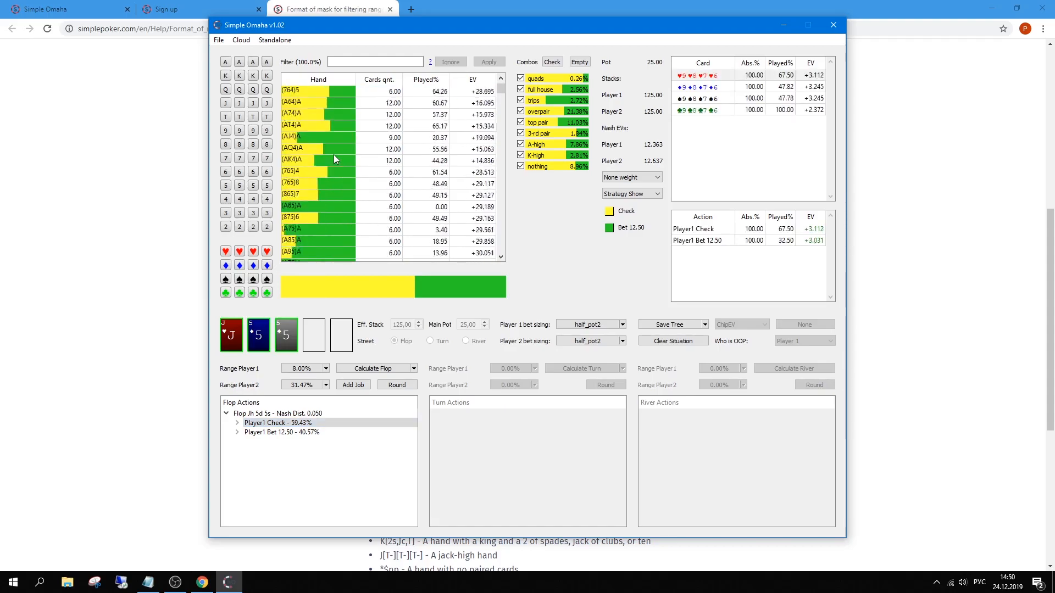
Filter the hand list to hands containing a queen and a jack, look through them, and clear both rank filters
left_click(225, 89)
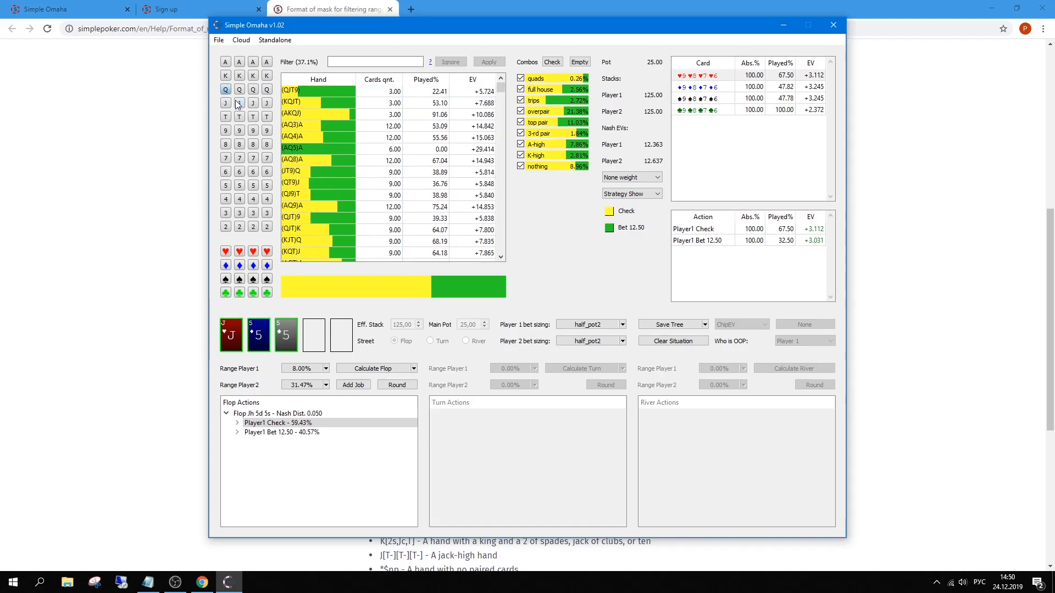
left_click(237, 102)
scroll(402, 126, "down", 2)
scroll(403, 126, "down", 10)
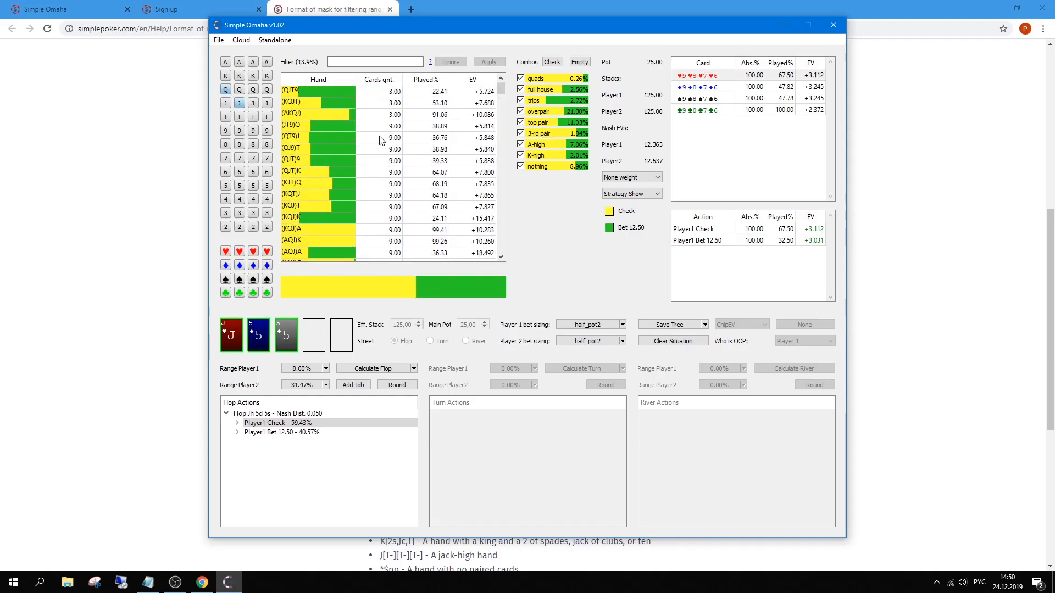
scroll(330, 181, "down", 2)
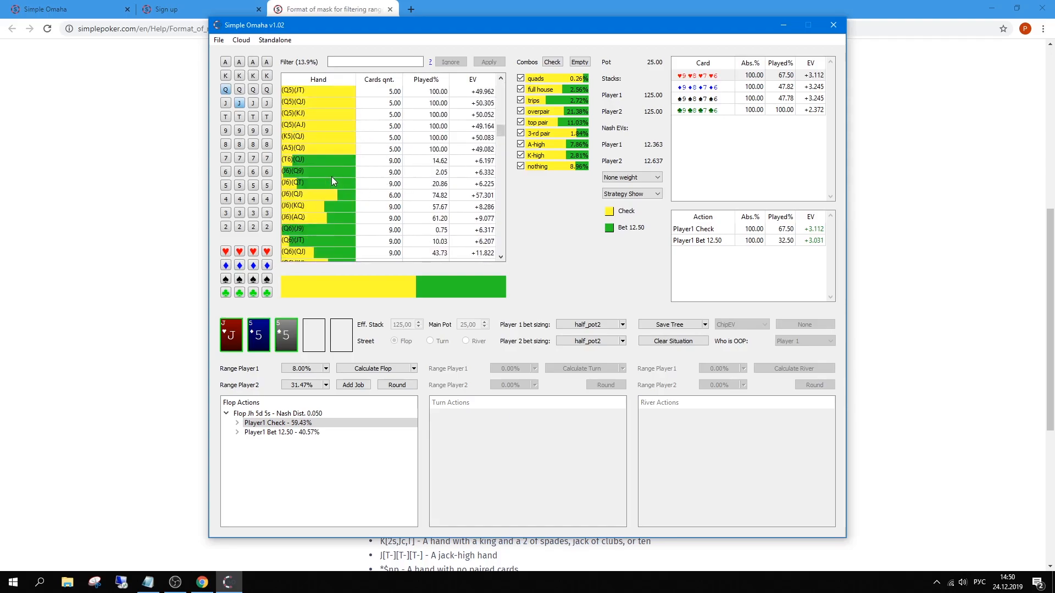
left_click(226, 90)
left_click(236, 105)
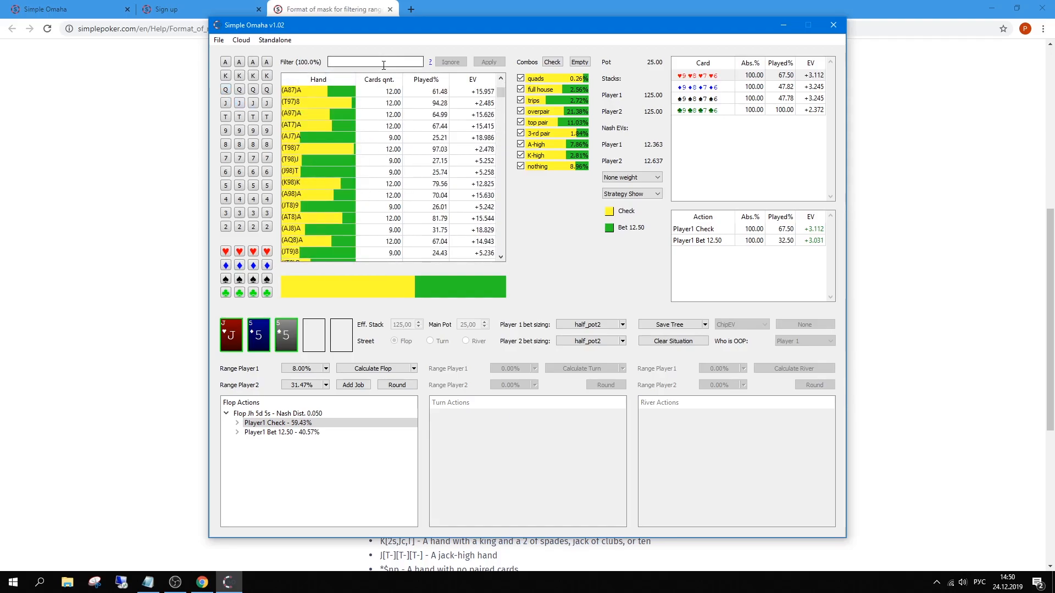
Switch to the browser's help page on range filter masks, review the mask formats, and return to Simple Omaha
left_click(161, 136)
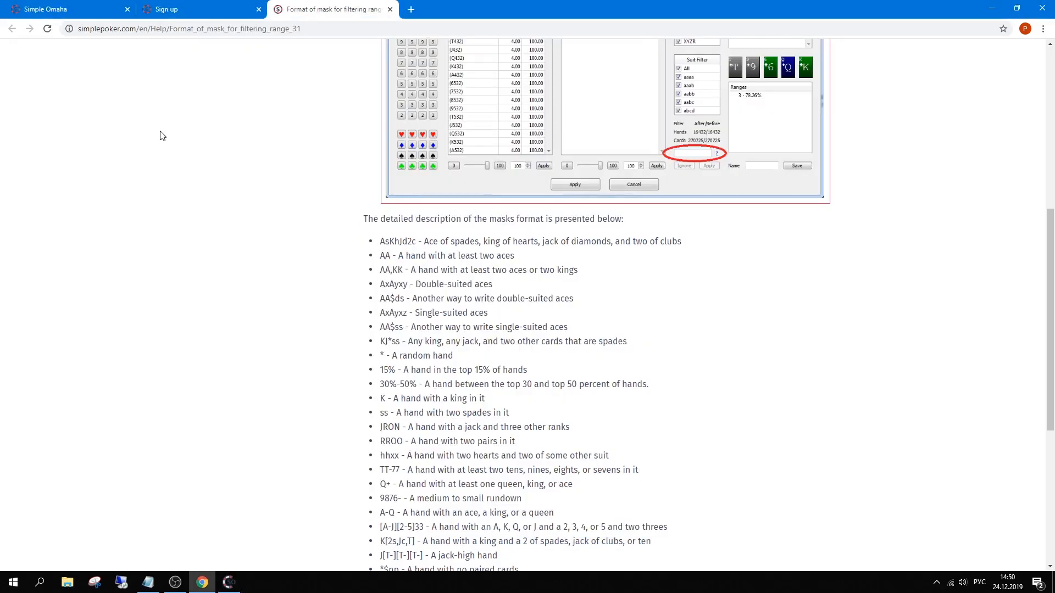
scroll(401, 265, "down", 4)
scroll(412, 330, "up", 7)
scroll(414, 352, "up", 2)
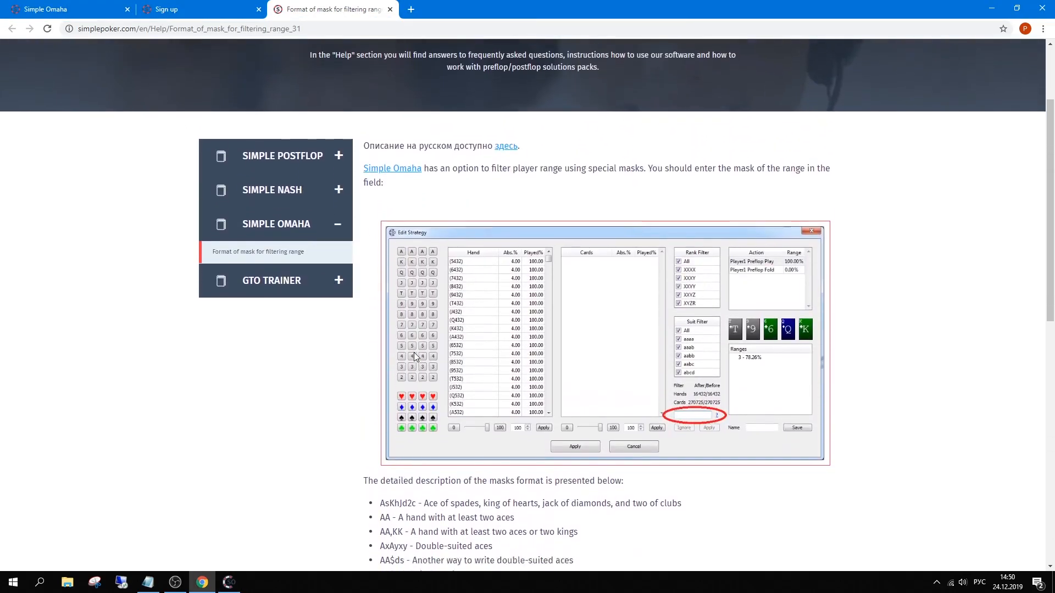
scroll(414, 351, "down", 1)
left_click(229, 582)
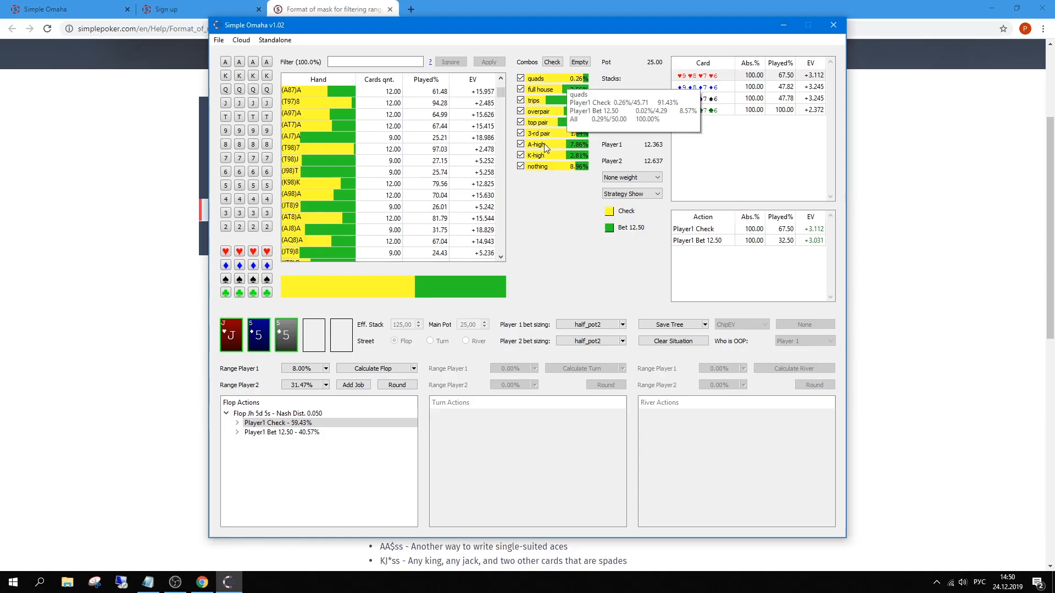
Open the flop tree branch Player1 Bet 12.50, Player2 Raise to 50.00, and show the strategy for Player1 Call 50.00
left_click(238, 432)
left_click(252, 434)
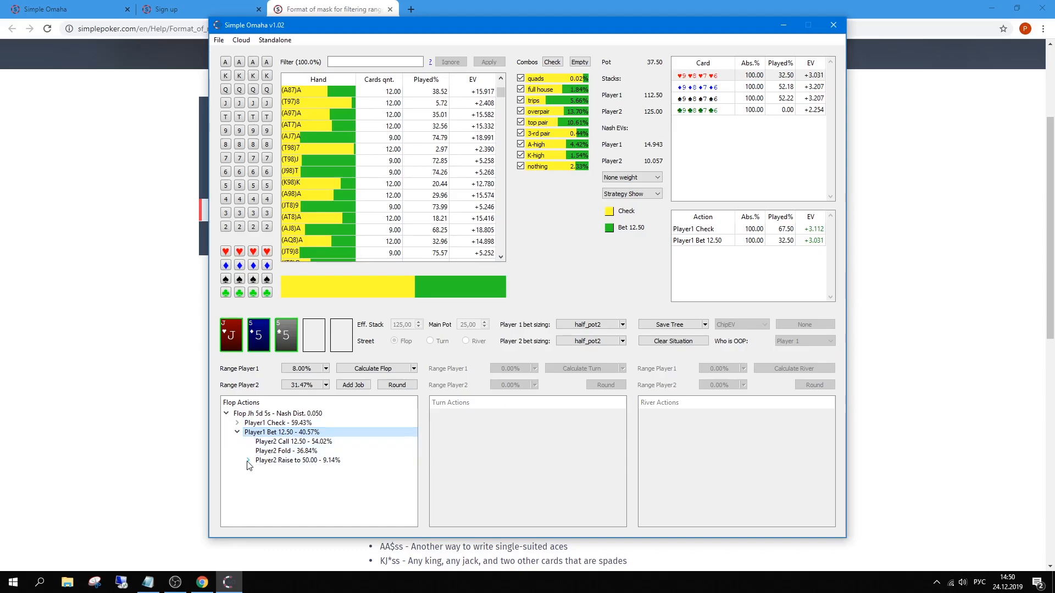
left_click(248, 460)
left_click(286, 462)
left_click(291, 470)
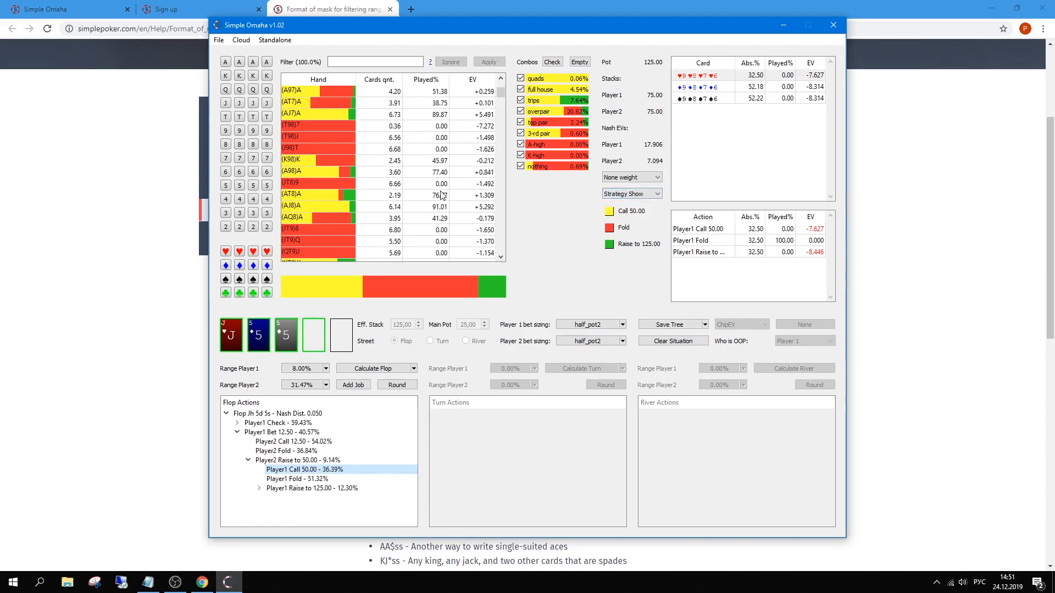
Examine the suit combinations of the (A97)A hand and the played percentage and EV of each Player 1 action
left_click(338, 89)
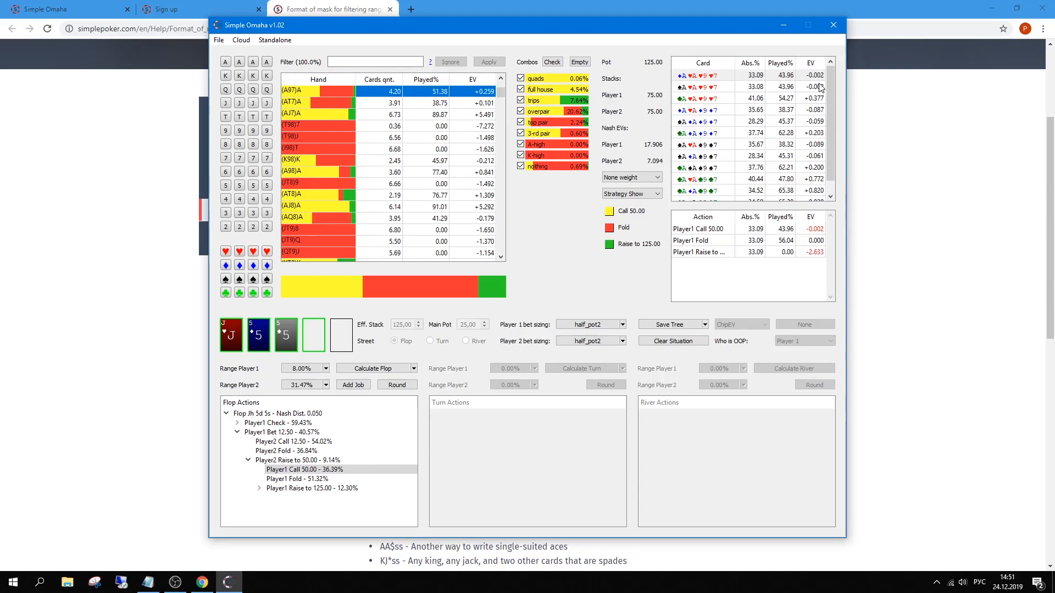
left_click(829, 84)
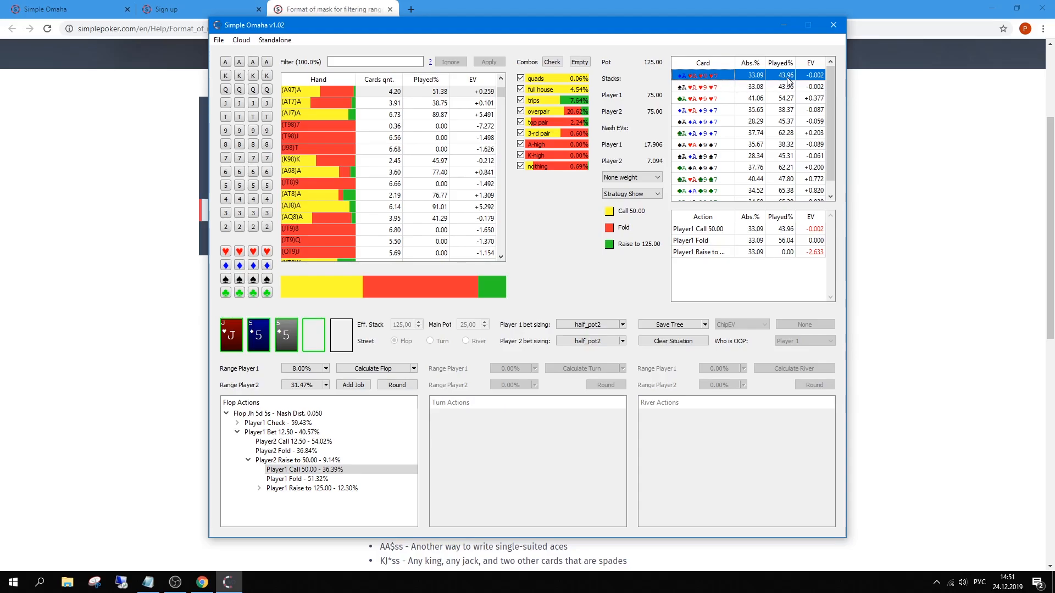
left_click_drag(724, 87, 712, 156)
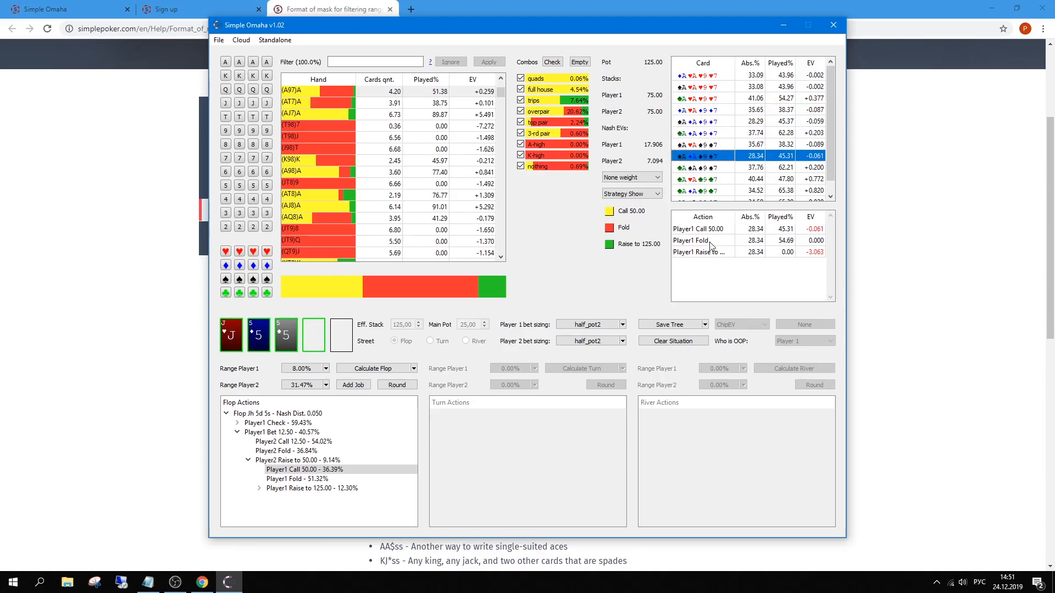
left_click(780, 237)
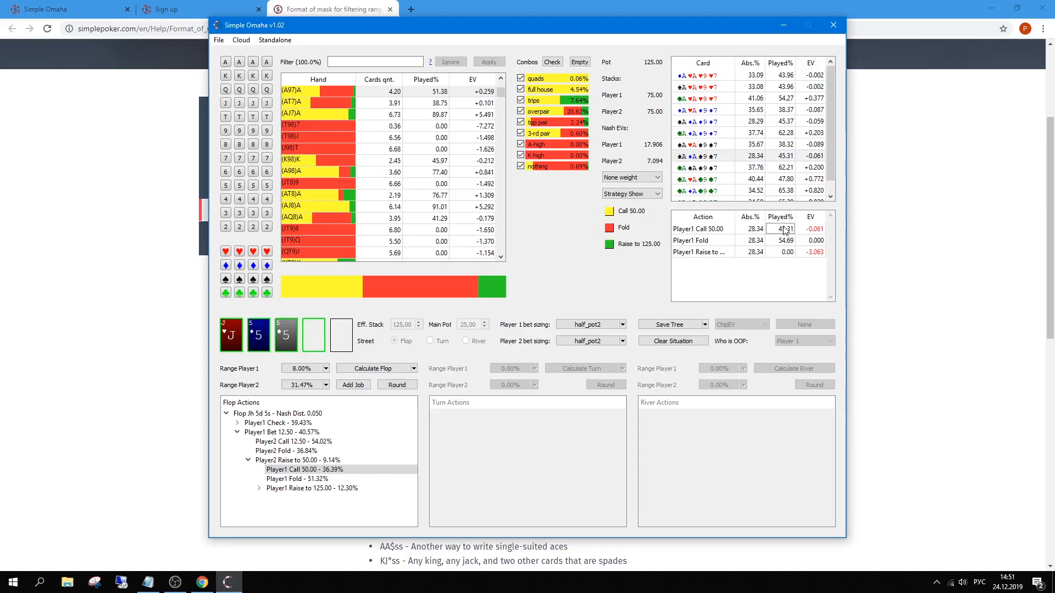
left_click(810, 231)
Set the hand list display to Played Show and look through the hands for Player1 Call 50.00
left_click(632, 193)
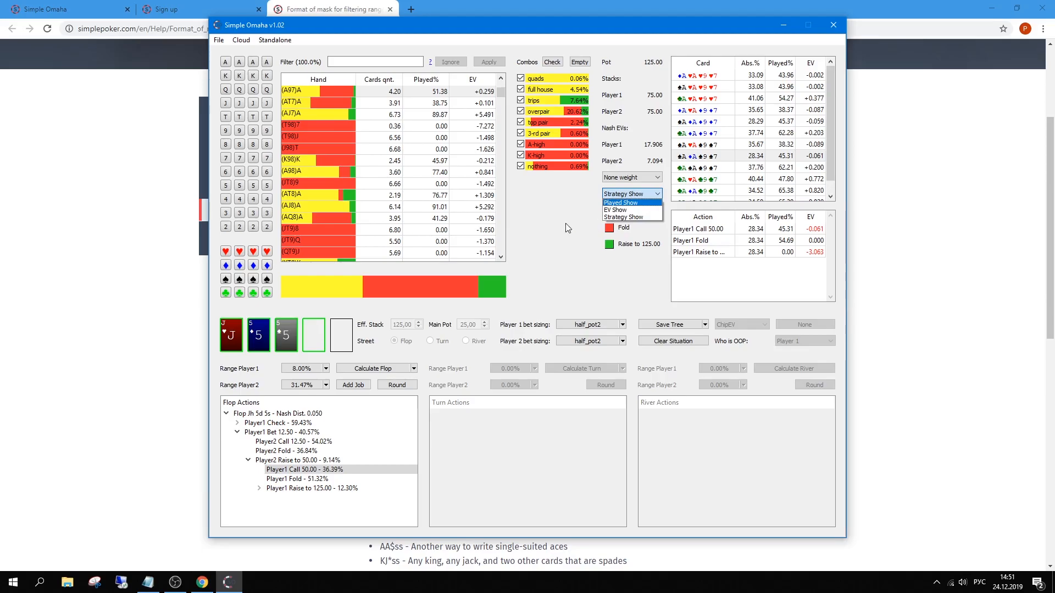
left_click(626, 203)
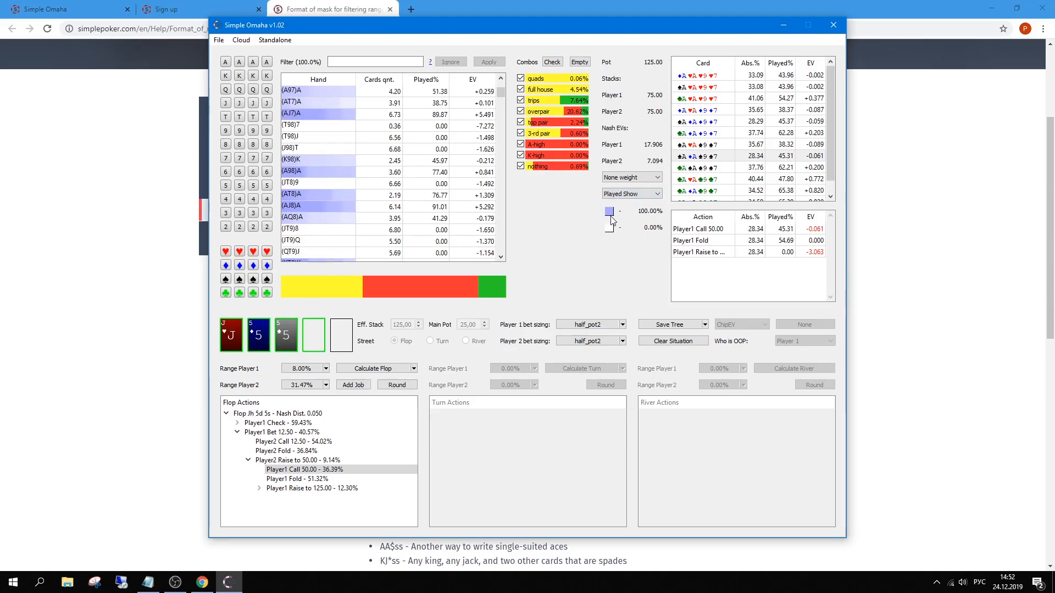
left_click(294, 473)
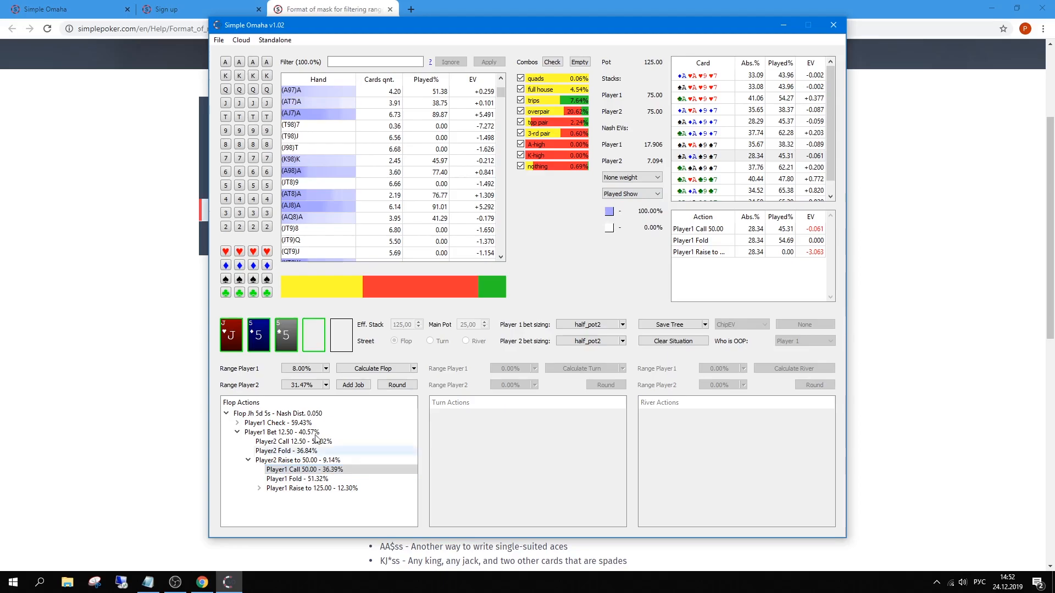
scroll(302, 181, "down", 3)
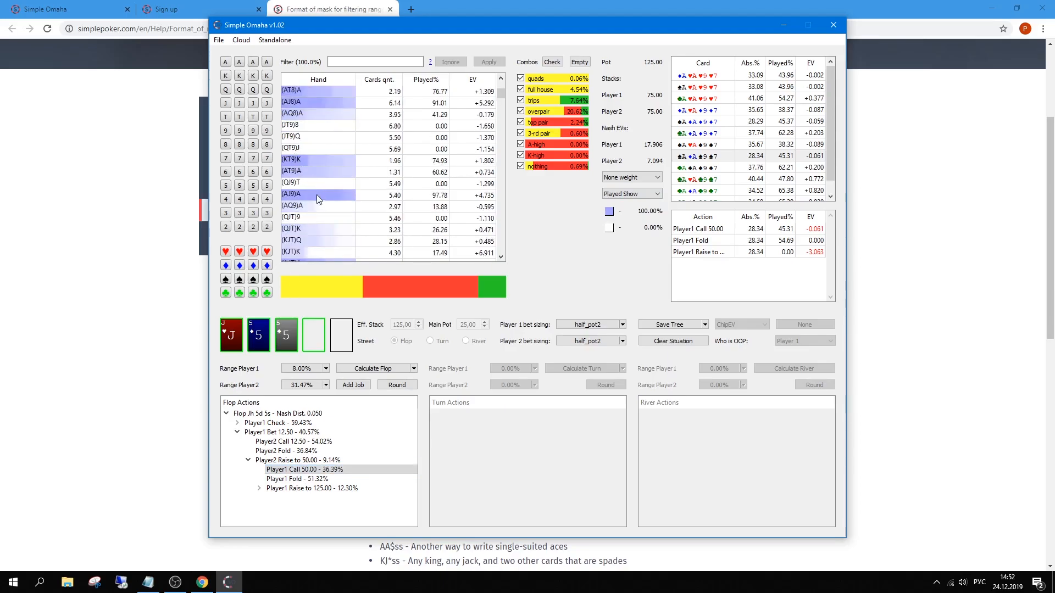
left_click(344, 471)
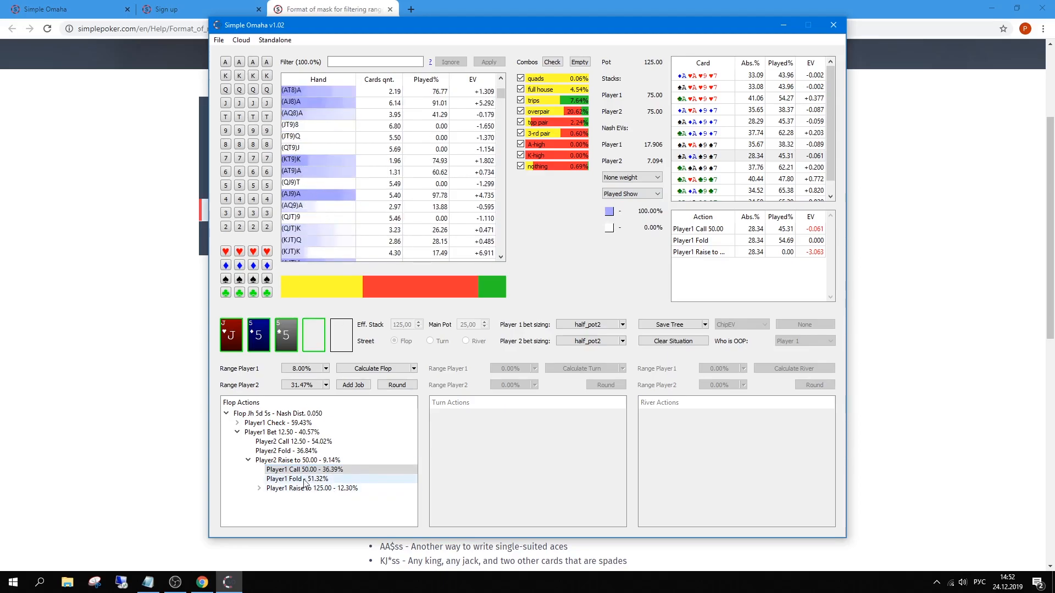
Set the hand list display back to Strategy Show and look through the coloured hands
left_click(635, 198)
left_click(634, 217)
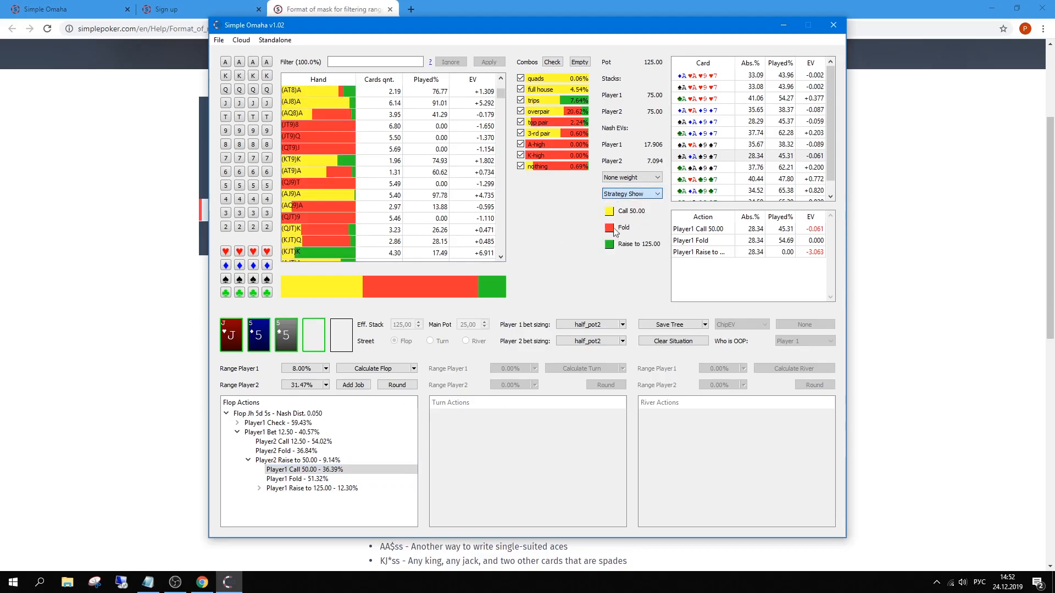
scroll(454, 236, "down", 10)
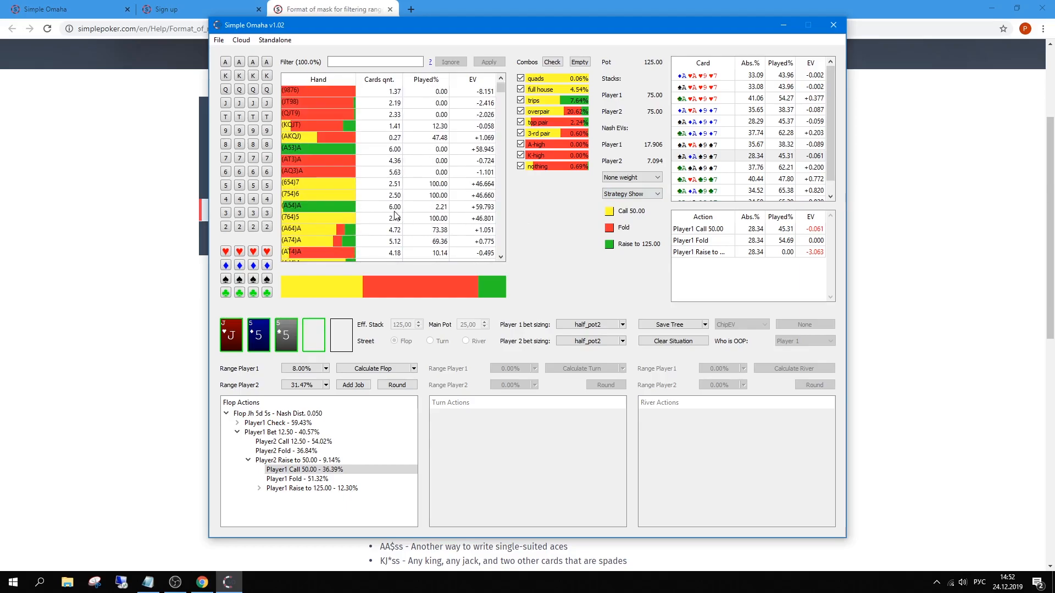
Change the display colour of the Raise to 125.00 action to blue
left_click(611, 247)
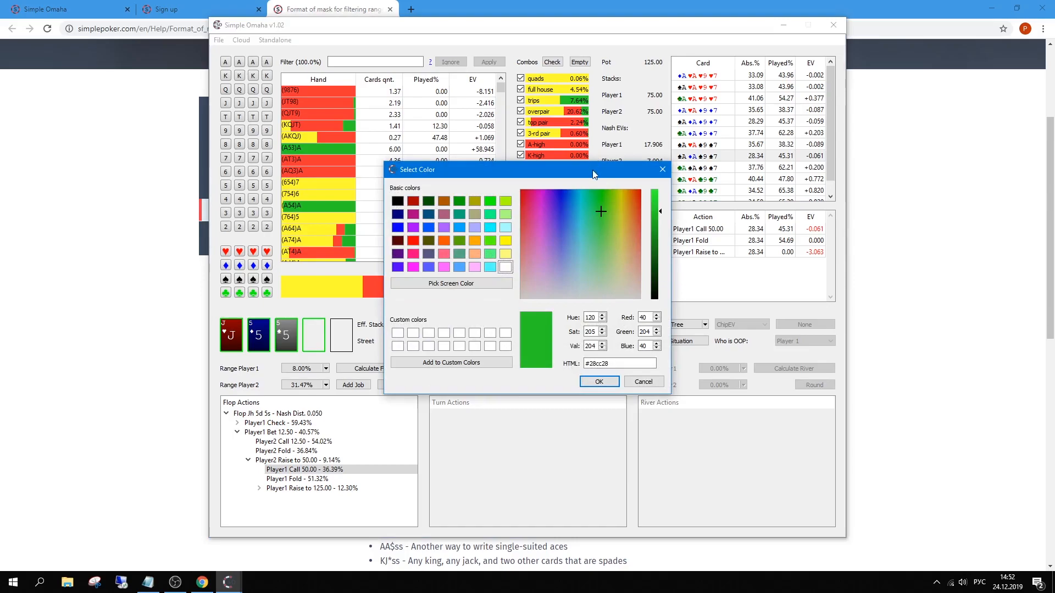
left_click(559, 214)
left_click(585, 381)
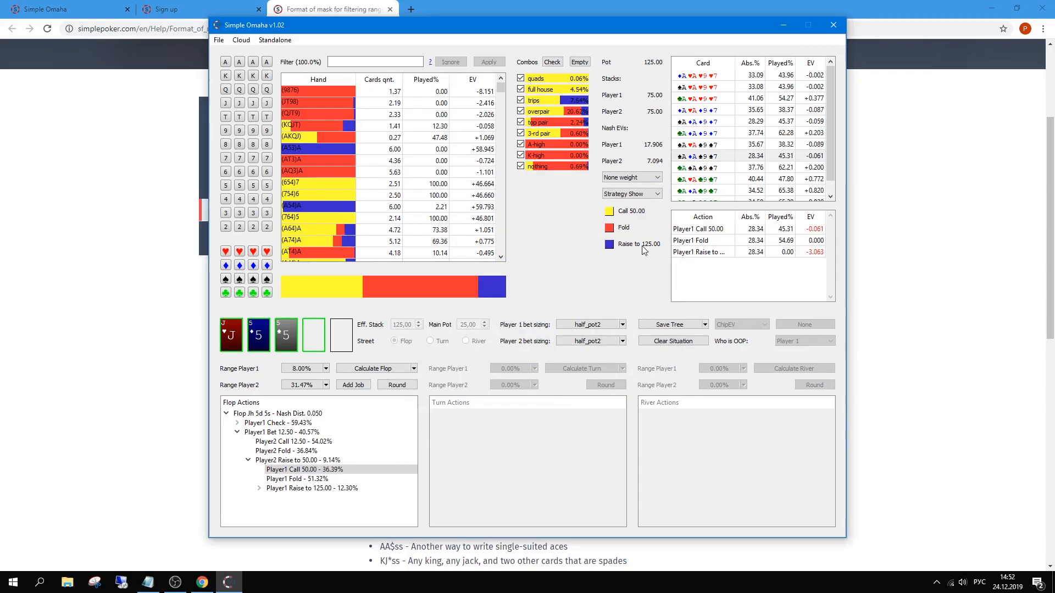
Set the Raise to 125.00 action's colour back to green and show the combinations of the (764)5 hand
left_click(610, 248)
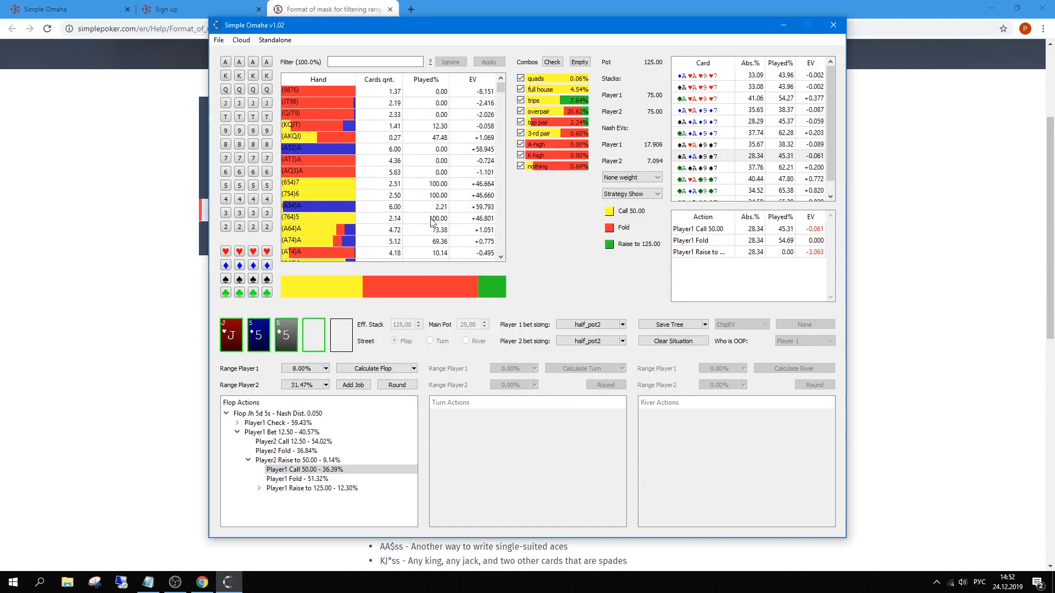
left_click(342, 219)
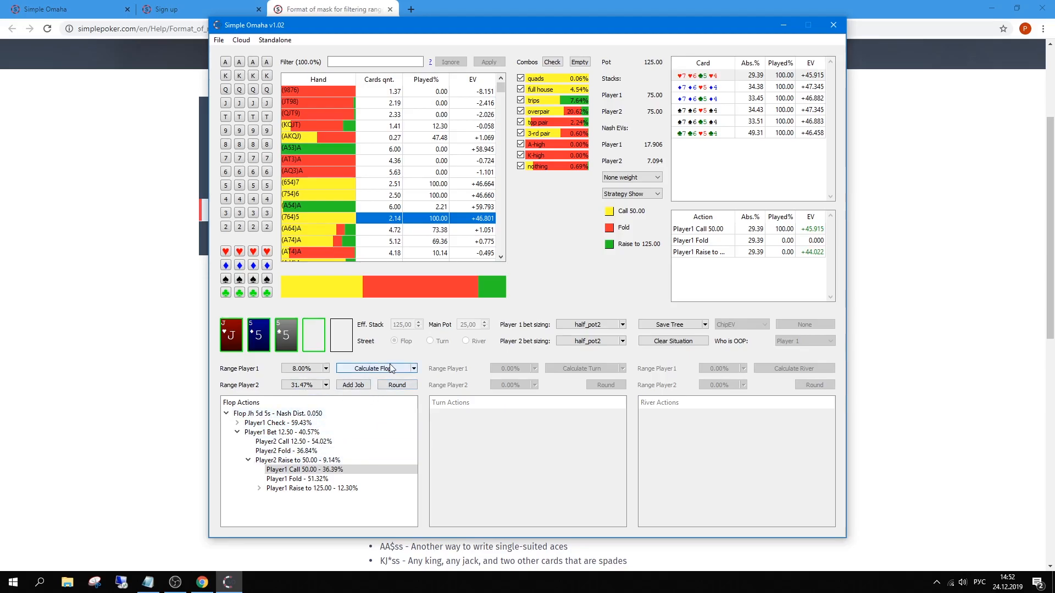
Set the 8 of diamonds as the turn card after the Player1 Call 50.00 line
left_click(311, 346)
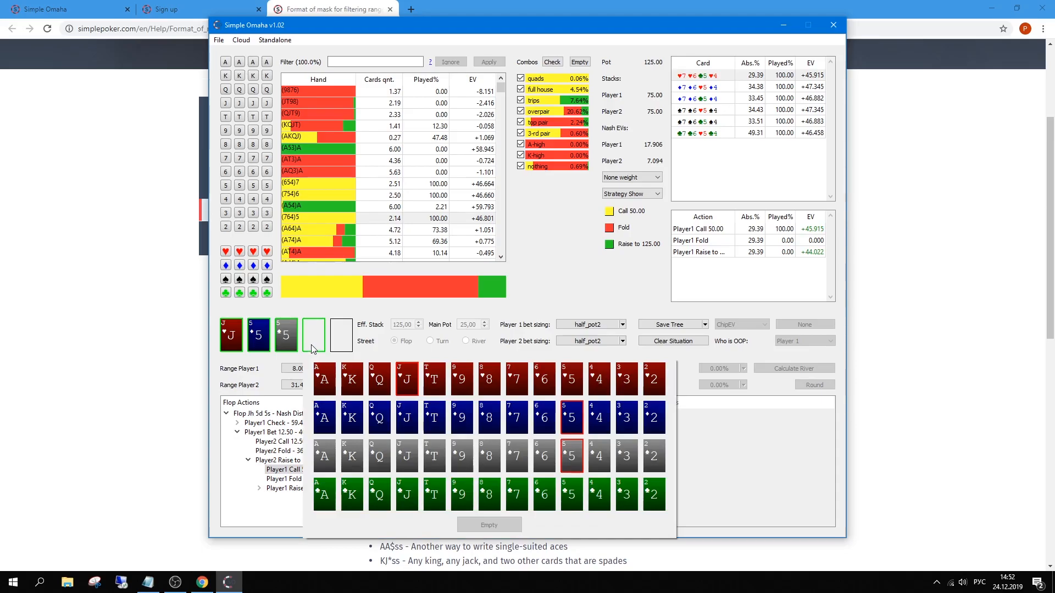
left_click(482, 415)
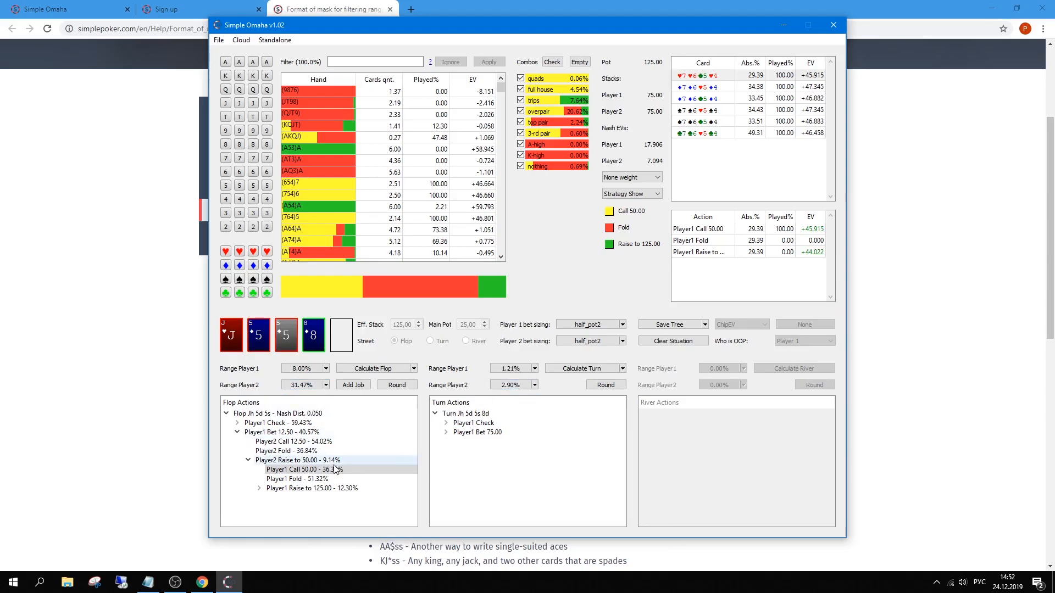
Configure the turn and river calculations to use Local A3 with Low accuracy
left_click(275, 40)
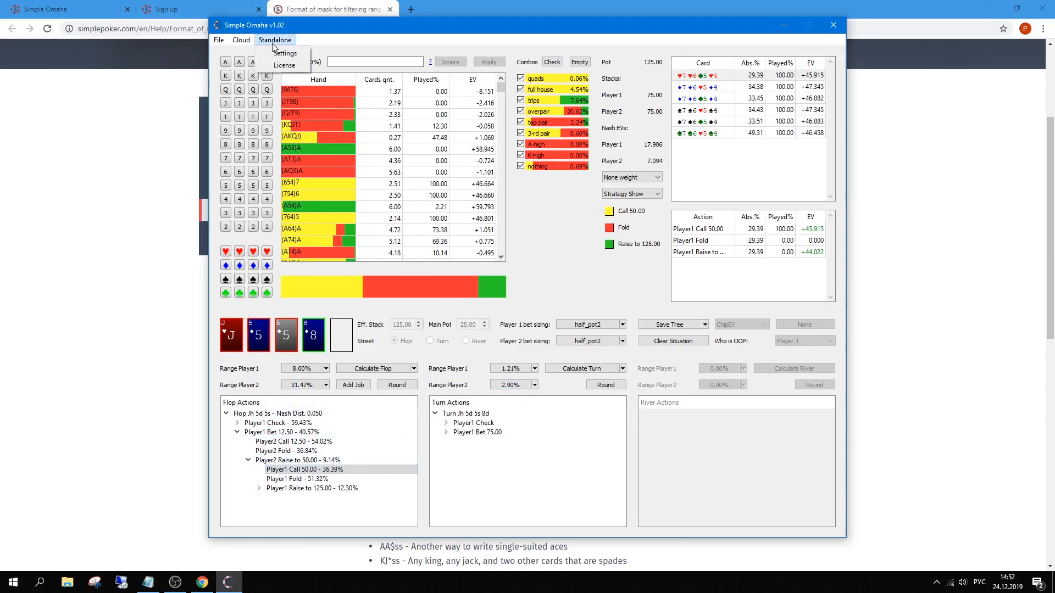
left_click(272, 48)
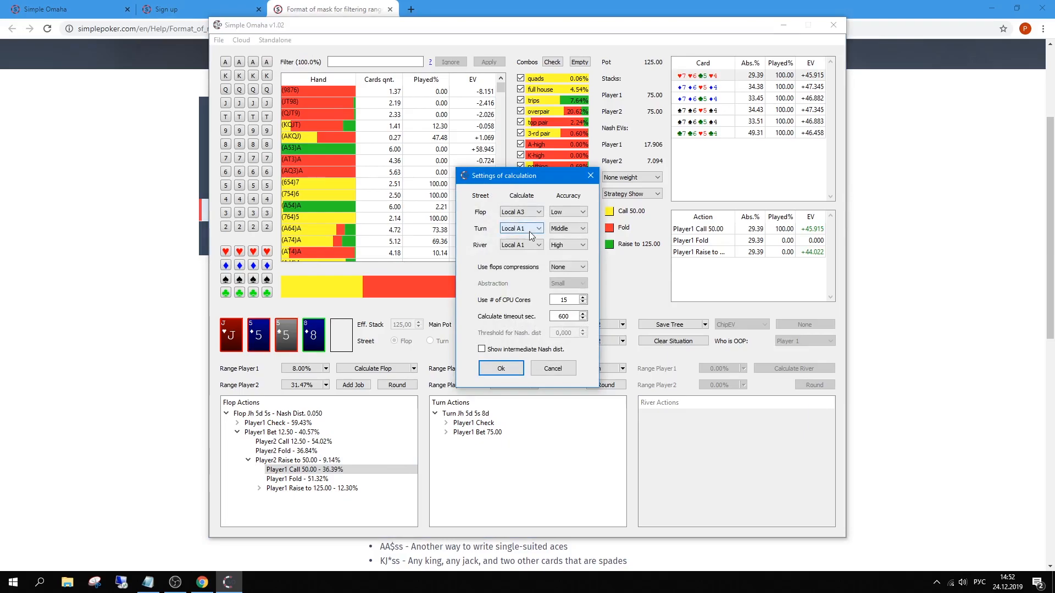
left_click(556, 231)
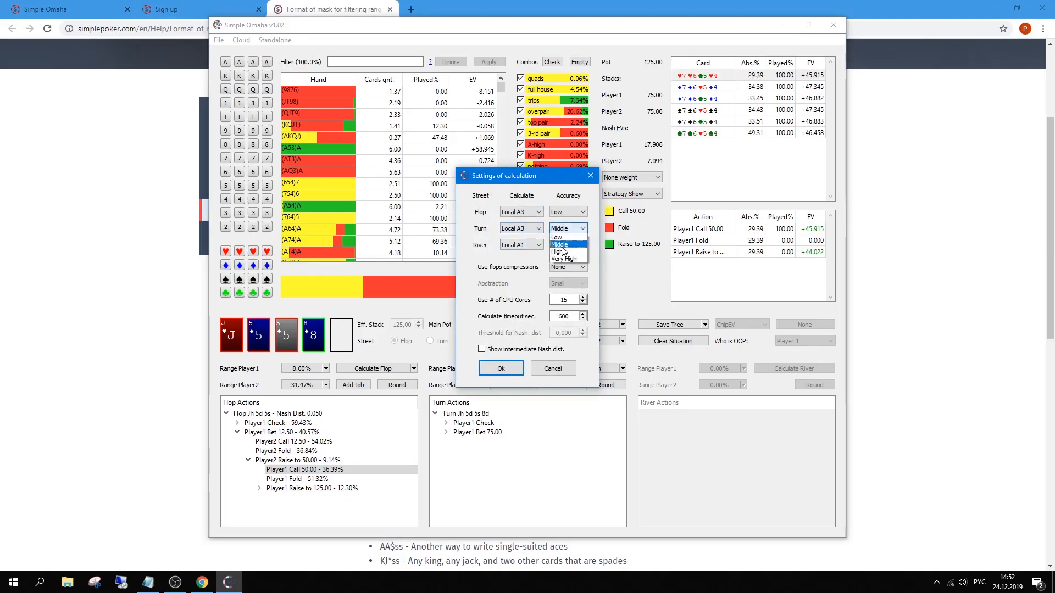
left_click(559, 237)
left_click(532, 248)
left_click(516, 268)
left_click(566, 244)
left_click(561, 255)
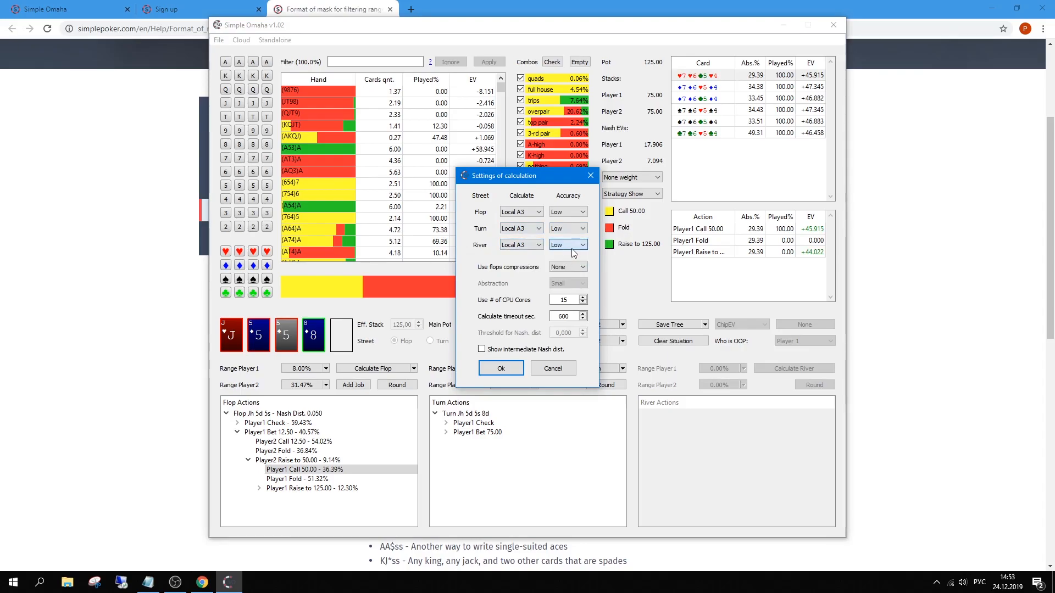
left_click(514, 368)
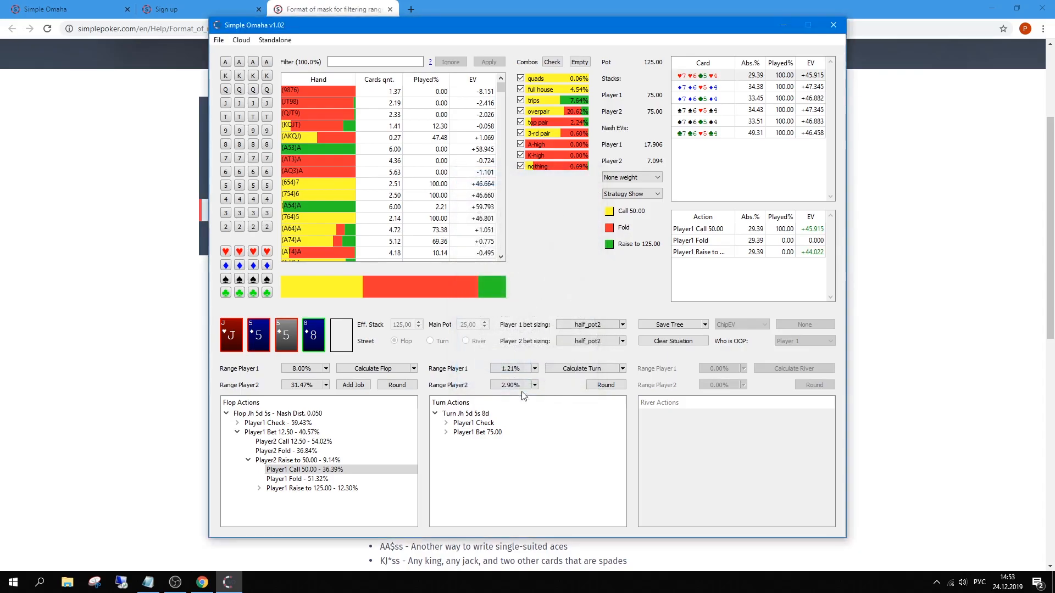
Calculate the turn, expand Player1 Check and show the strategy for Player2 Check
left_click(570, 373)
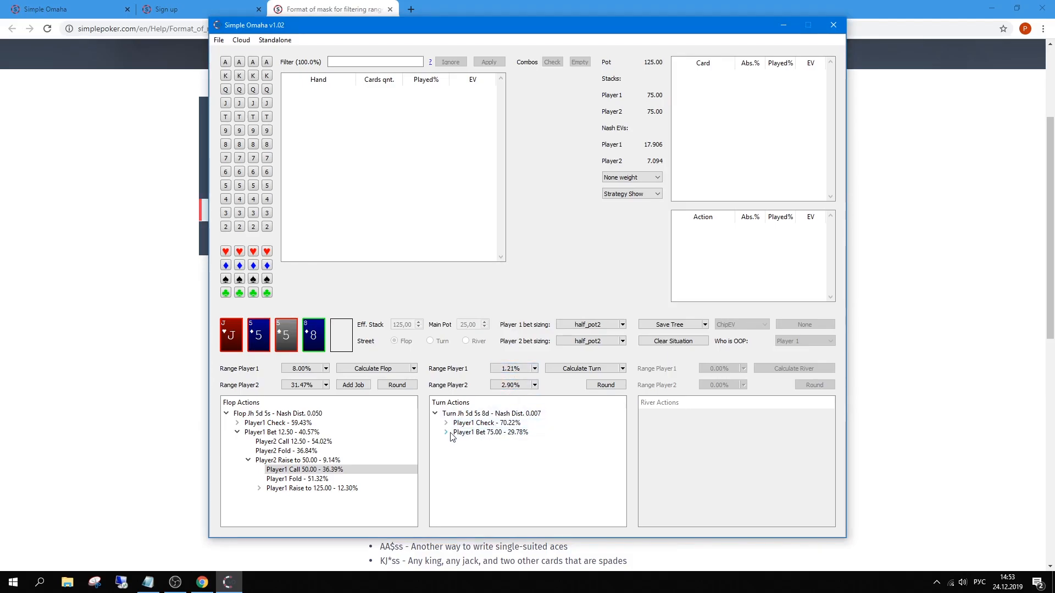
left_click(522, 423)
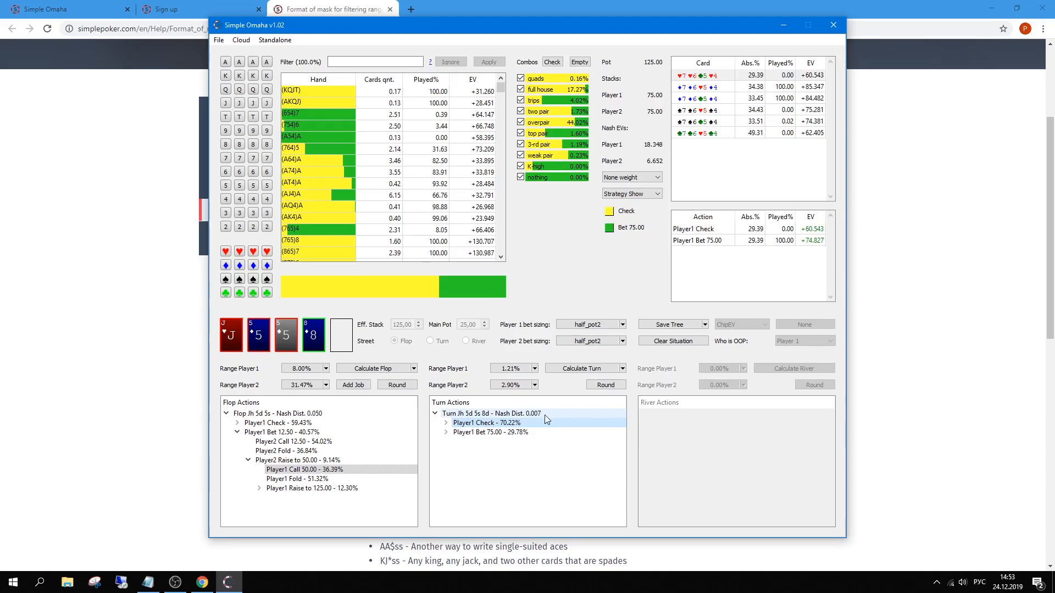
double_click(456, 424)
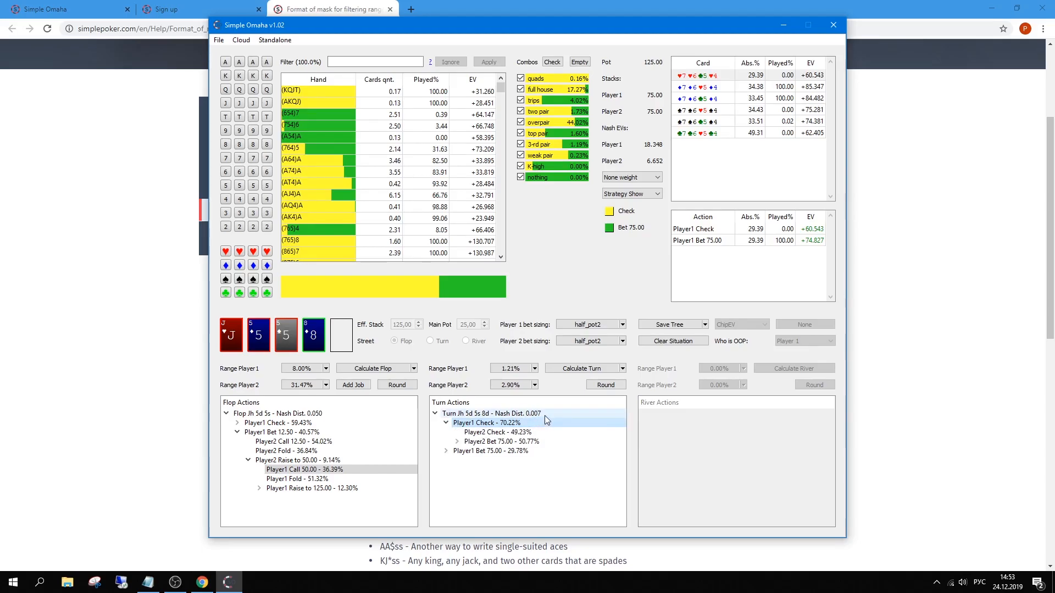
left_click(520, 434)
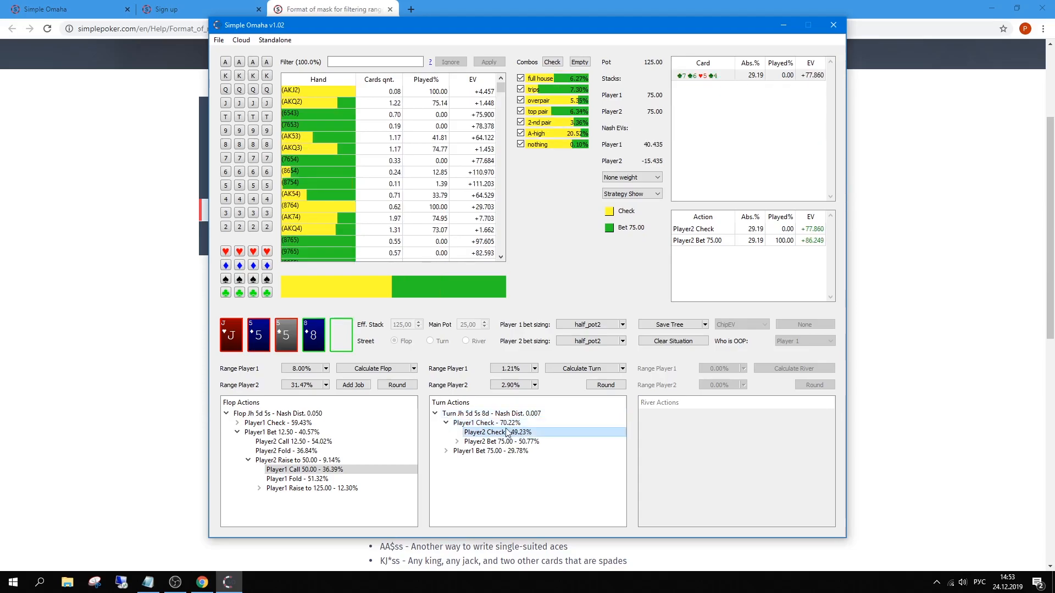
Set the 6 of hearts as the river card and calculate the river
left_click(347, 339)
left_click(568, 381)
left_click(785, 371)
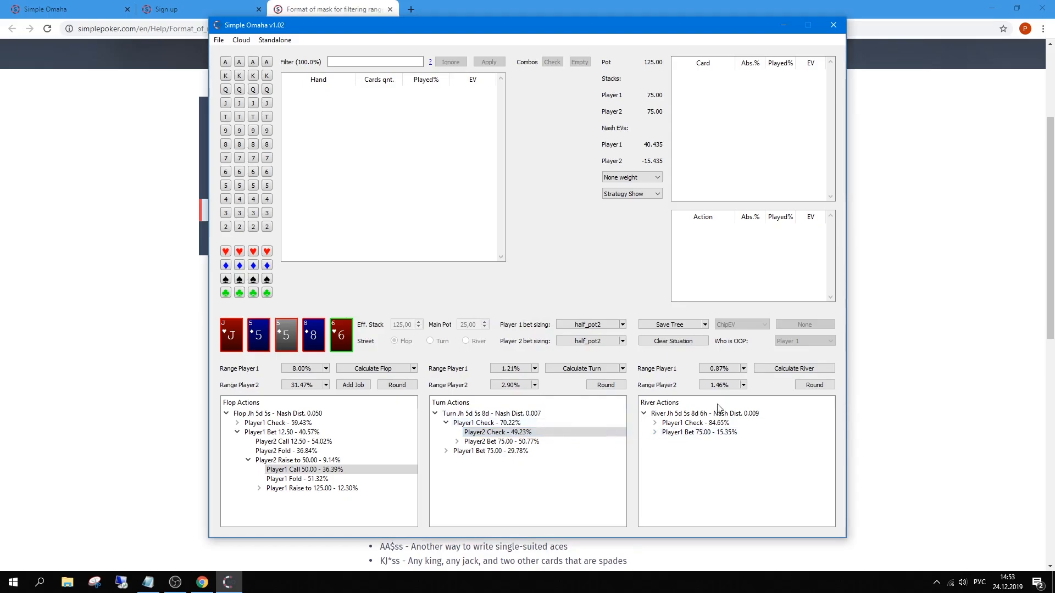
Expand Player1 Check in the river tree and view the strategies for Player1 Check and Player2 Check
double_click(704, 423)
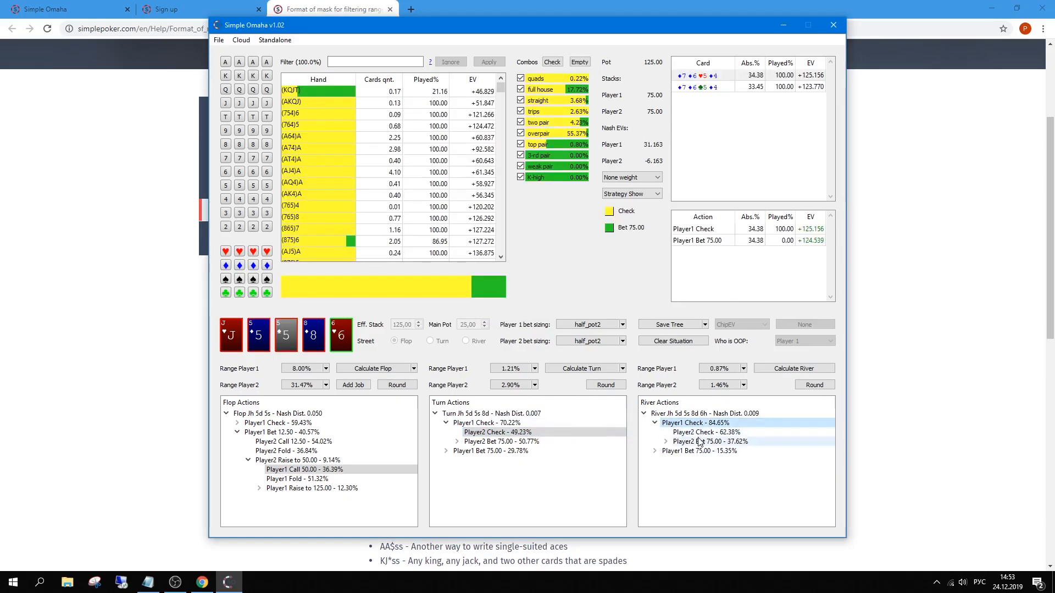
left_click(700, 440)
left_click(698, 433)
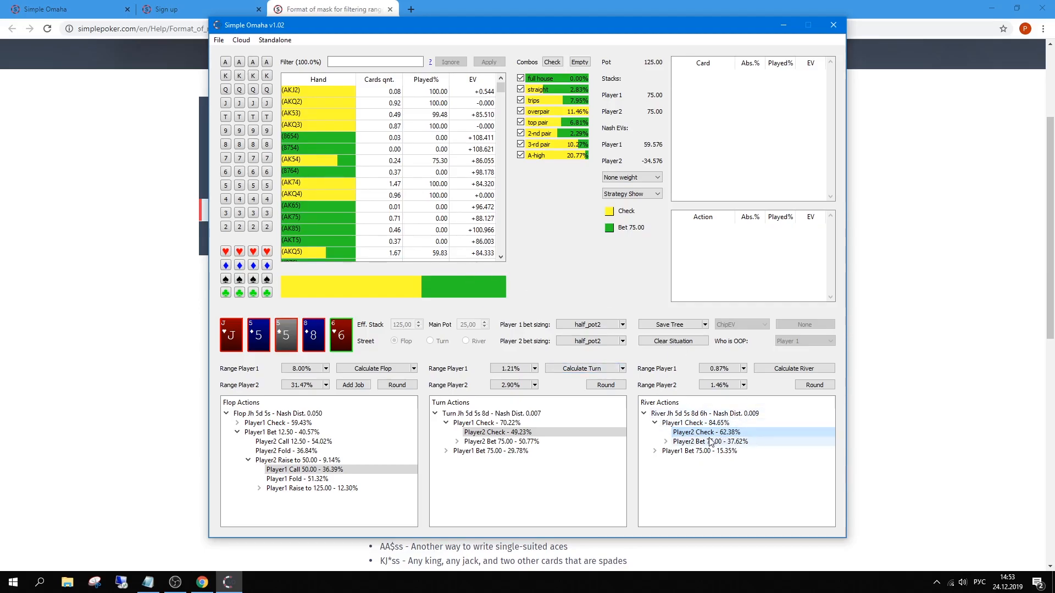
Expand the Player2 Bet 75.00 and Player1 Bet 75.00 river branches and look through the call and fold responses
left_click(666, 441)
left_click(714, 449)
left_click(714, 460)
left_click(654, 470)
left_click(708, 480)
left_click(703, 489)
left_click(712, 462)
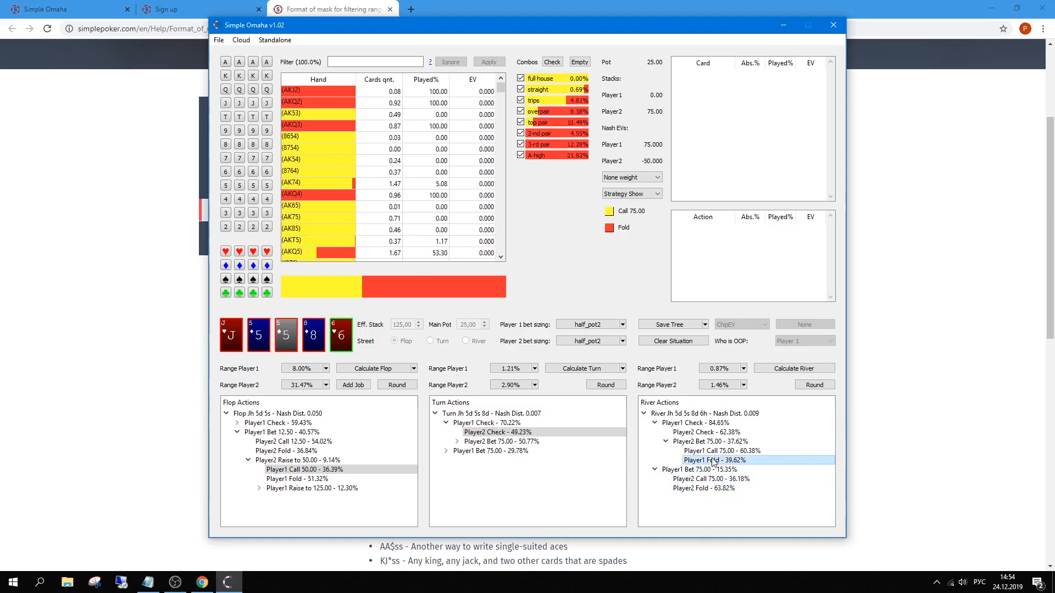